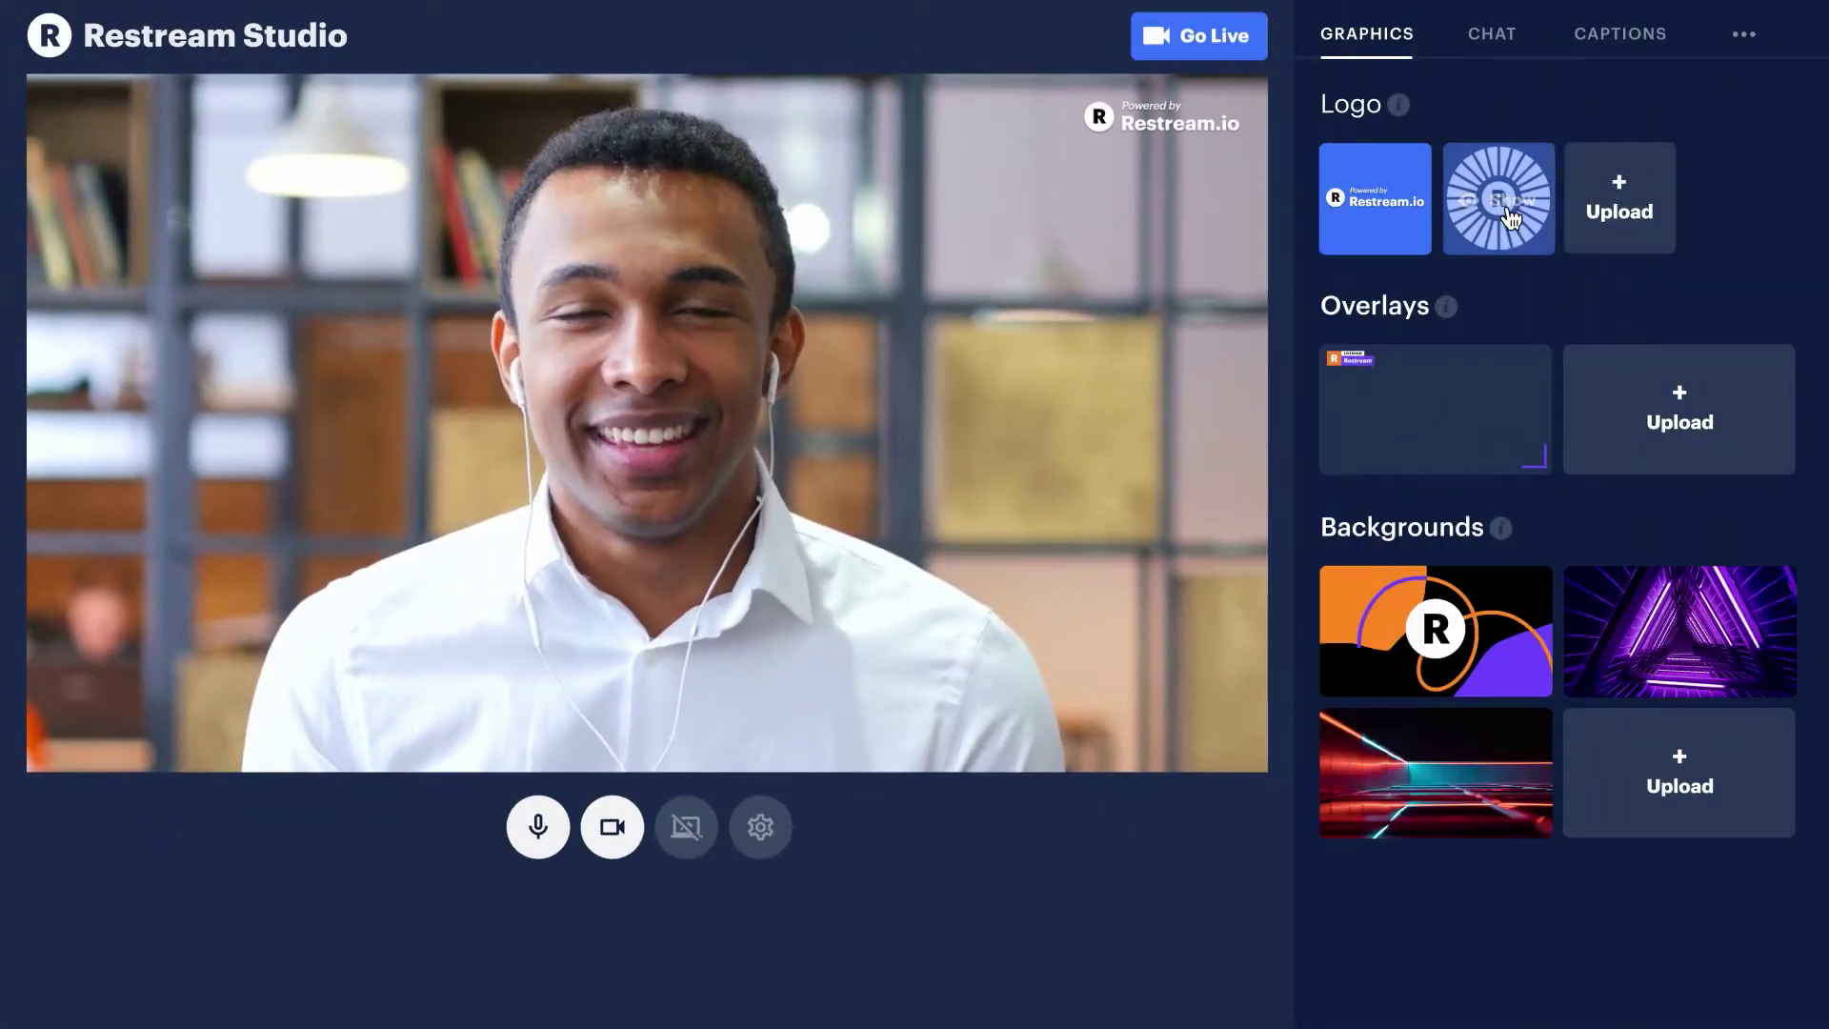
Step: Show the circular R logo and the Restream Liveshow overlay on the video, and go live
click(1510, 219)
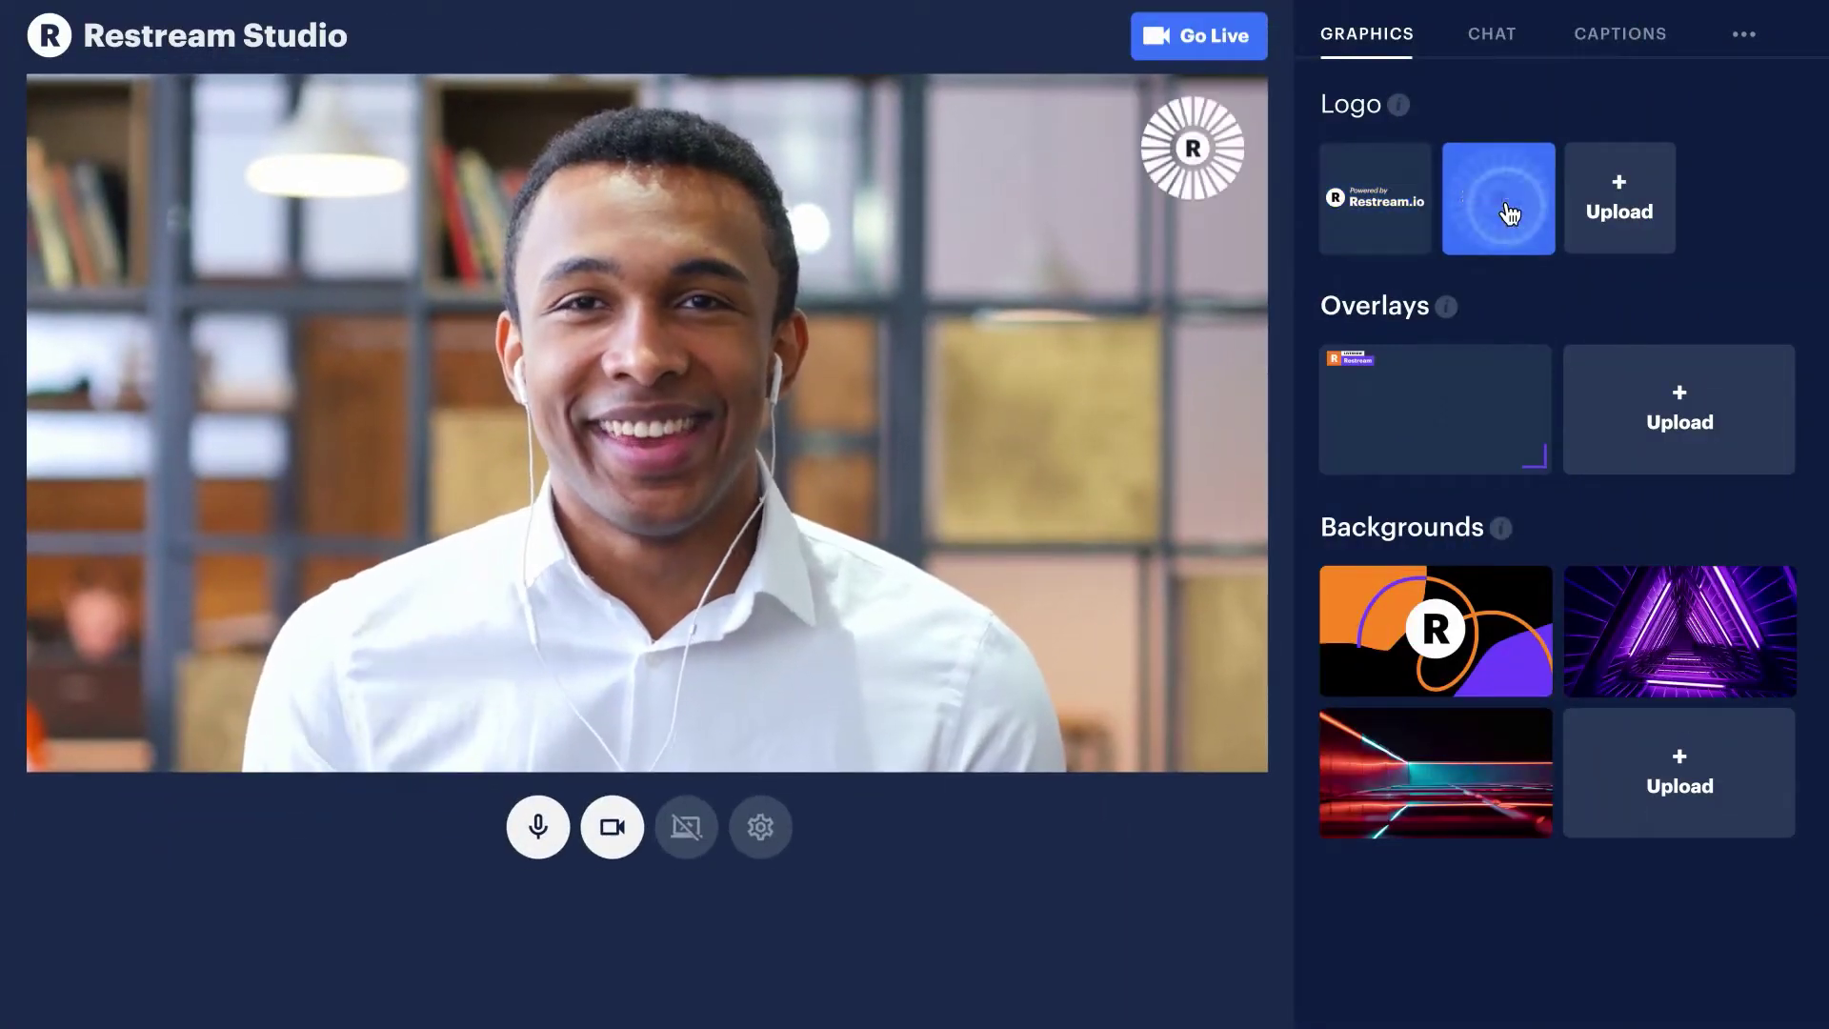
click(1444, 410)
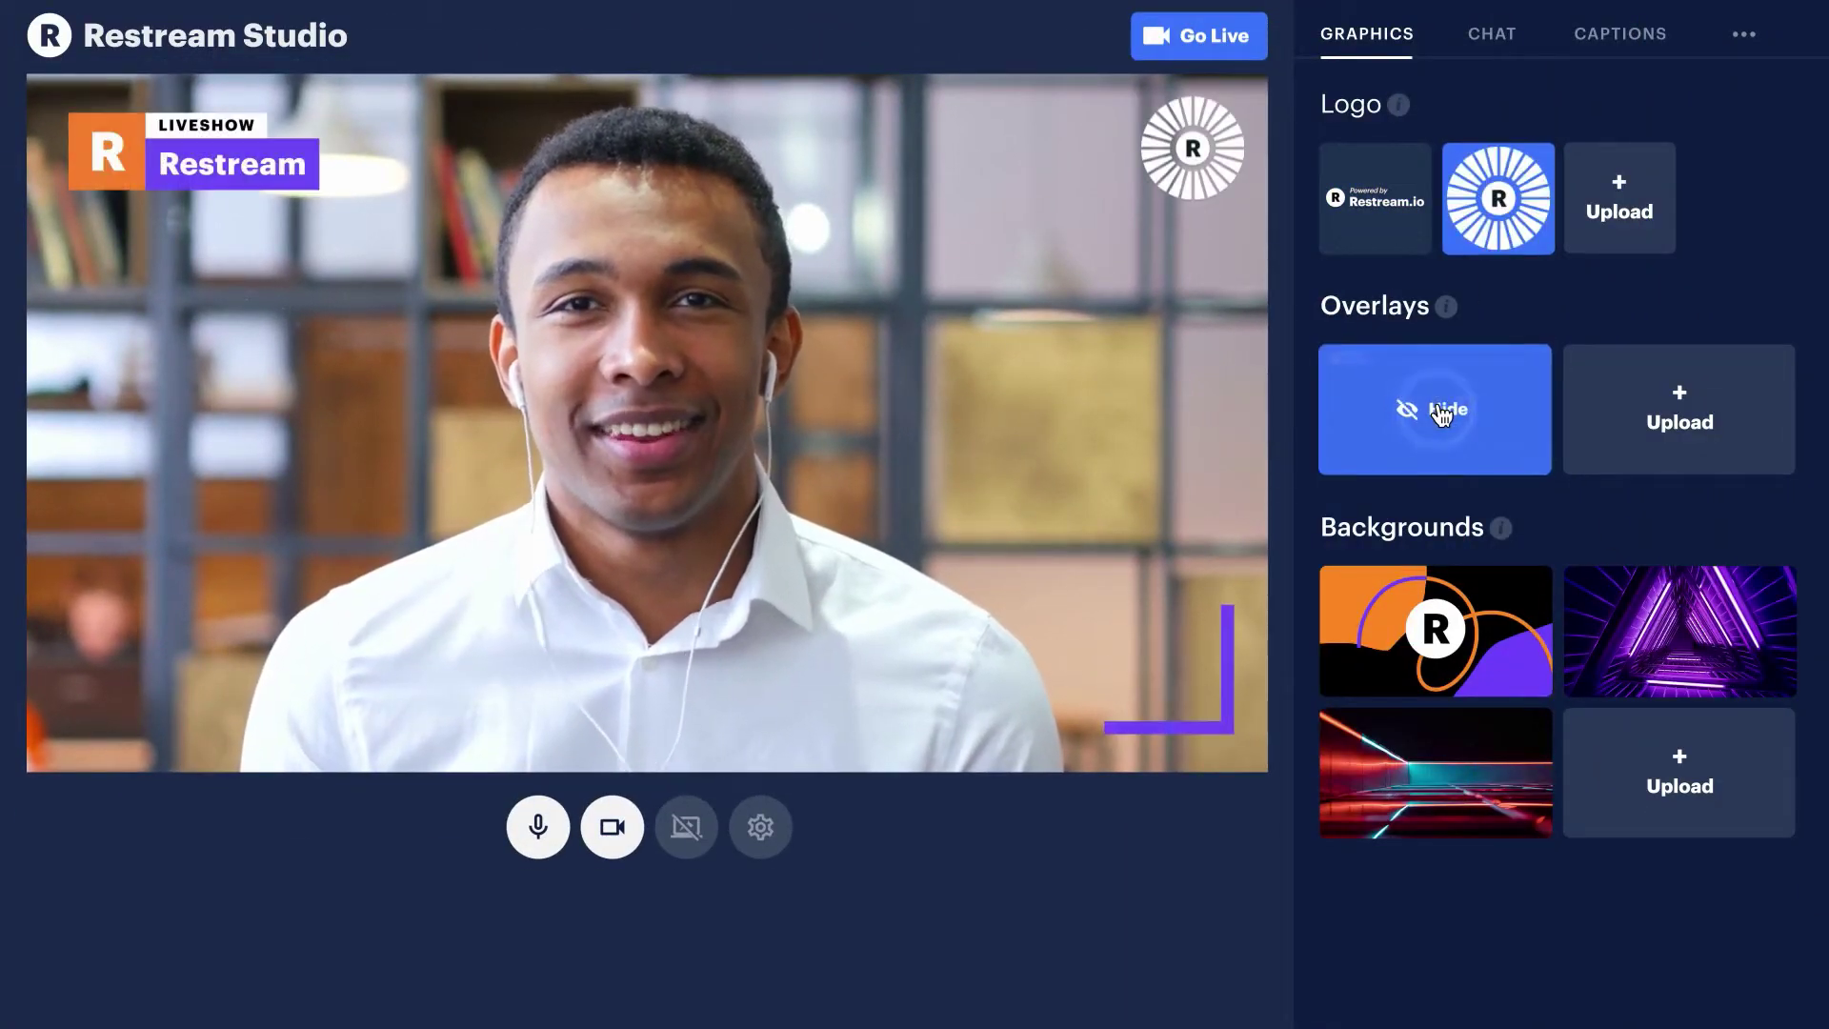
click(1206, 42)
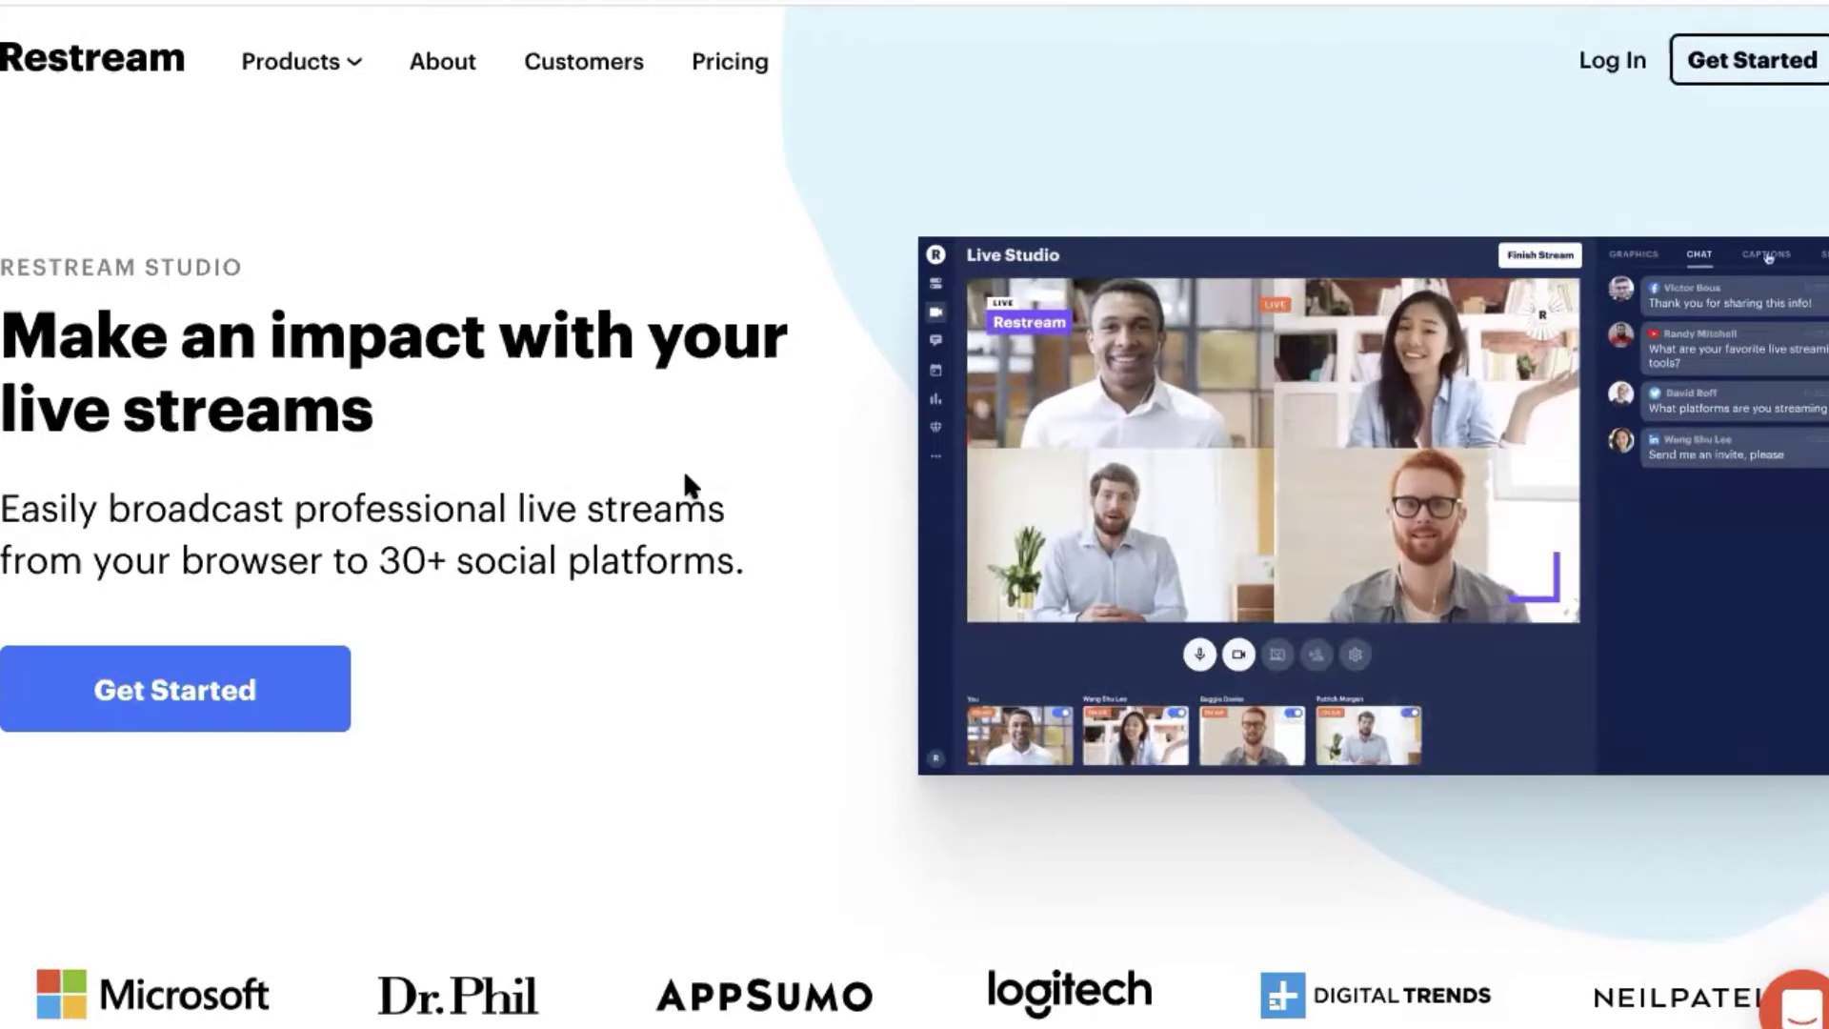
Step: Read through the feature sections of the Restream Studio landing page and start the sign-up
scroll(686, 481, down, 10)
scroll(686, 476, down, 5)
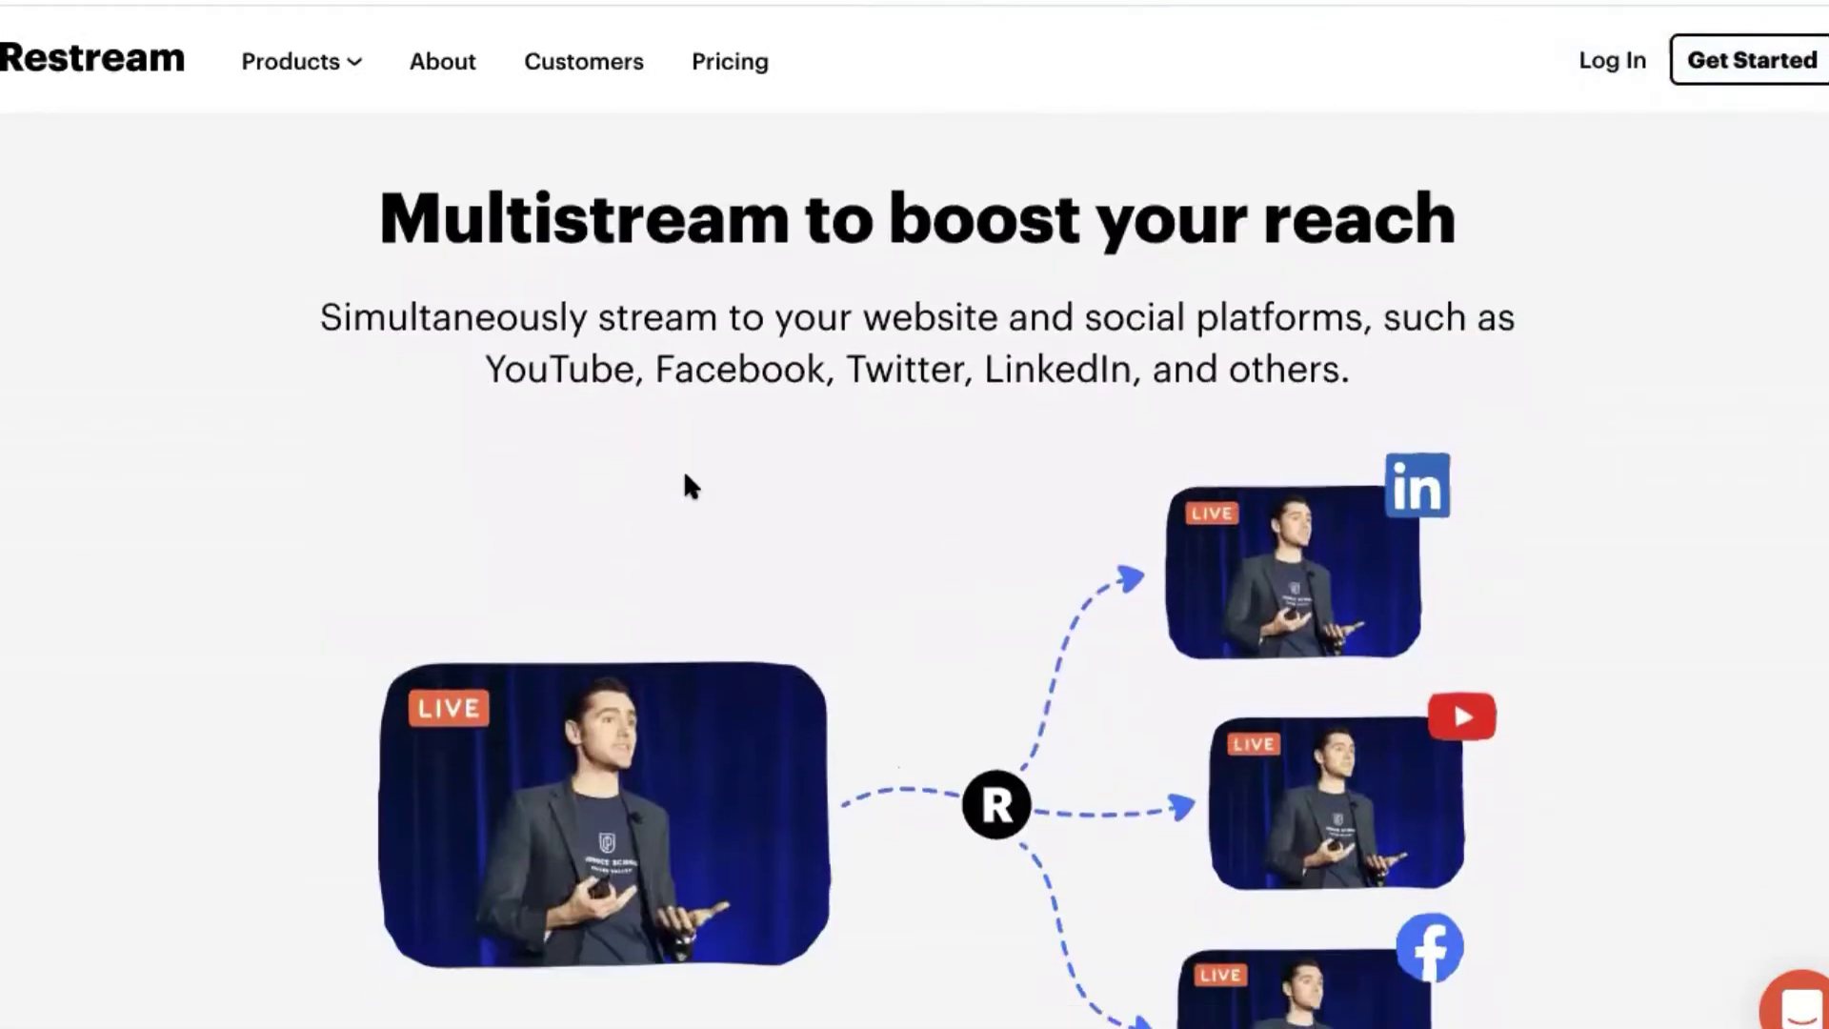
scroll(686, 476, down, 9)
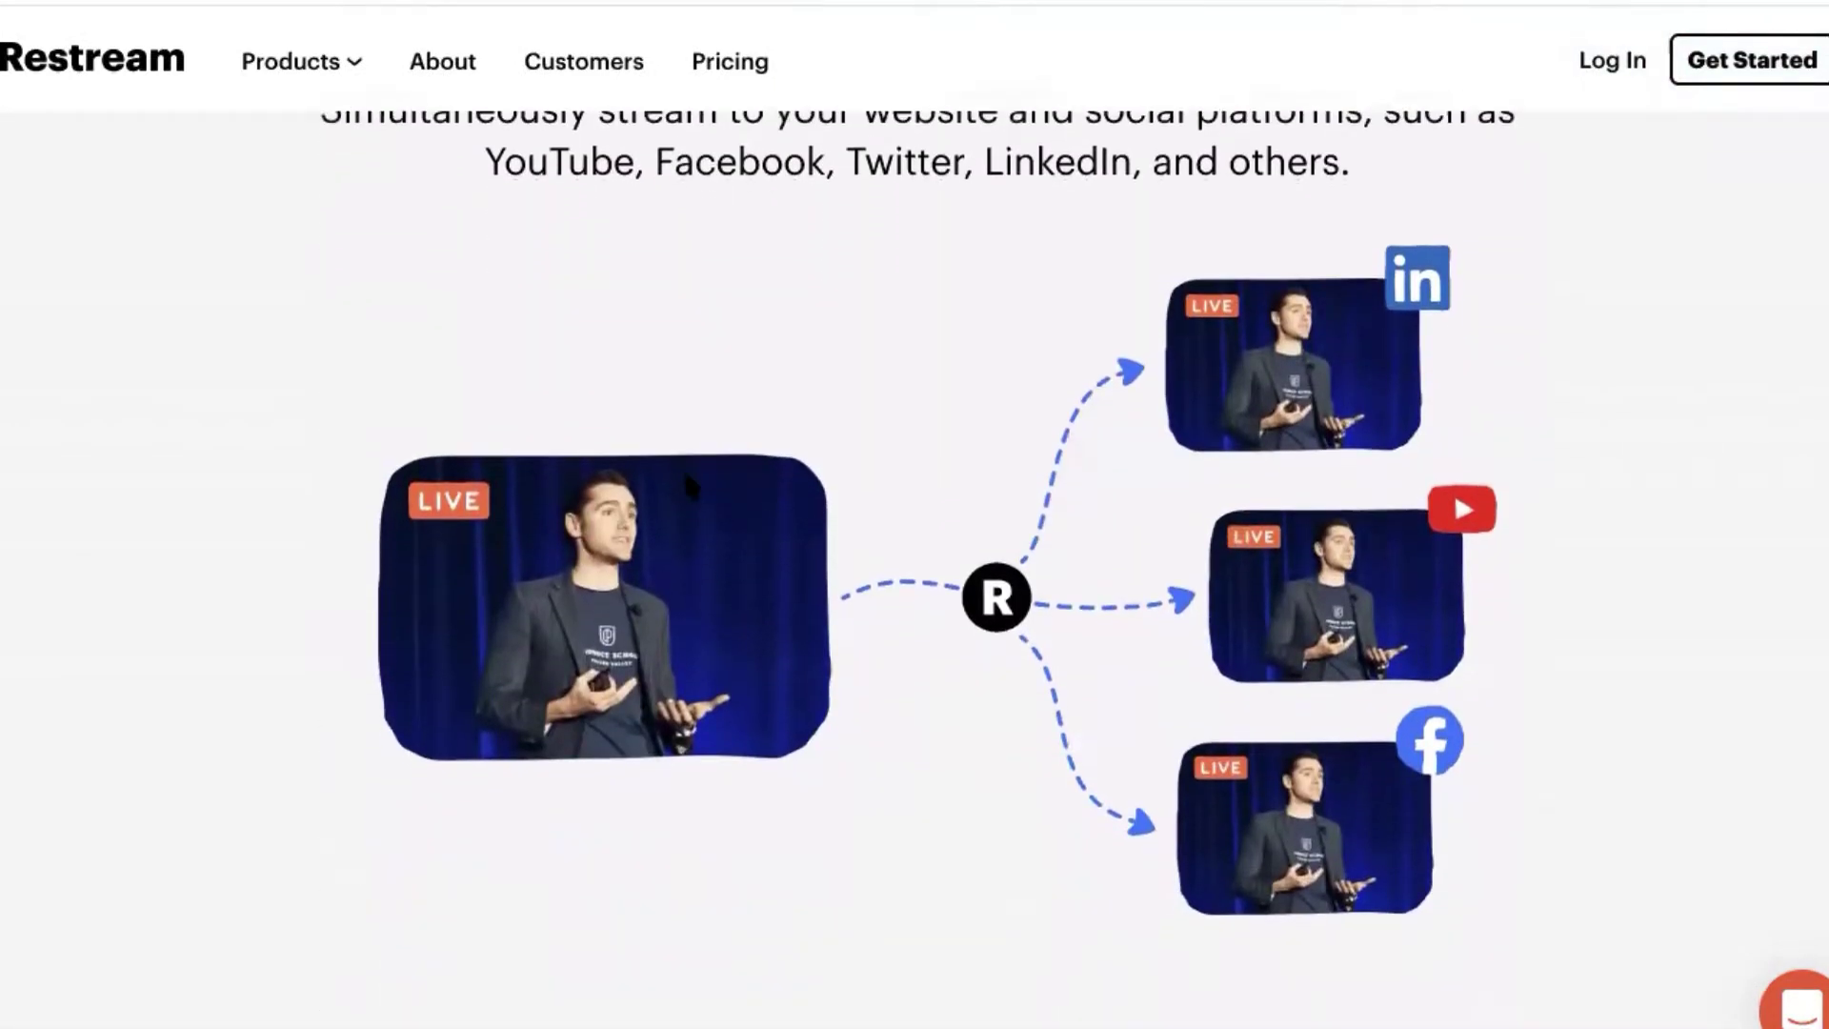
scroll(688, 486, down, 3)
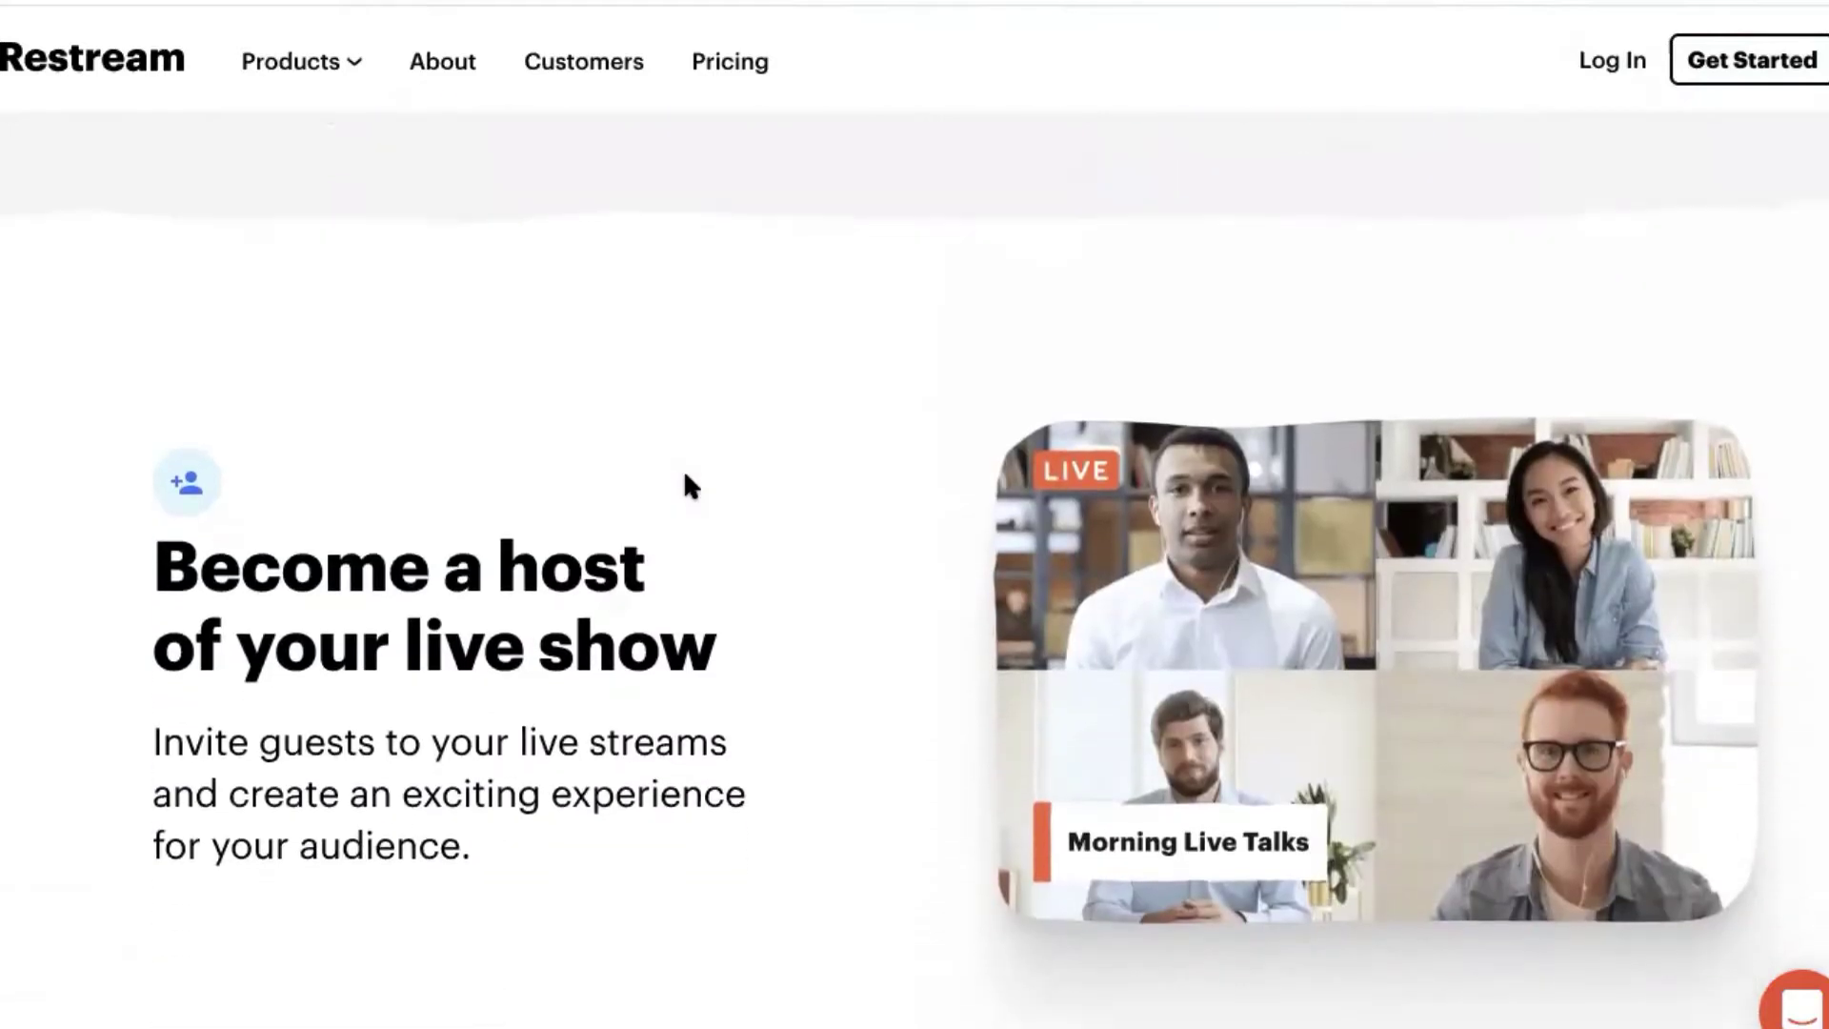
scroll(688, 484, down, 1)
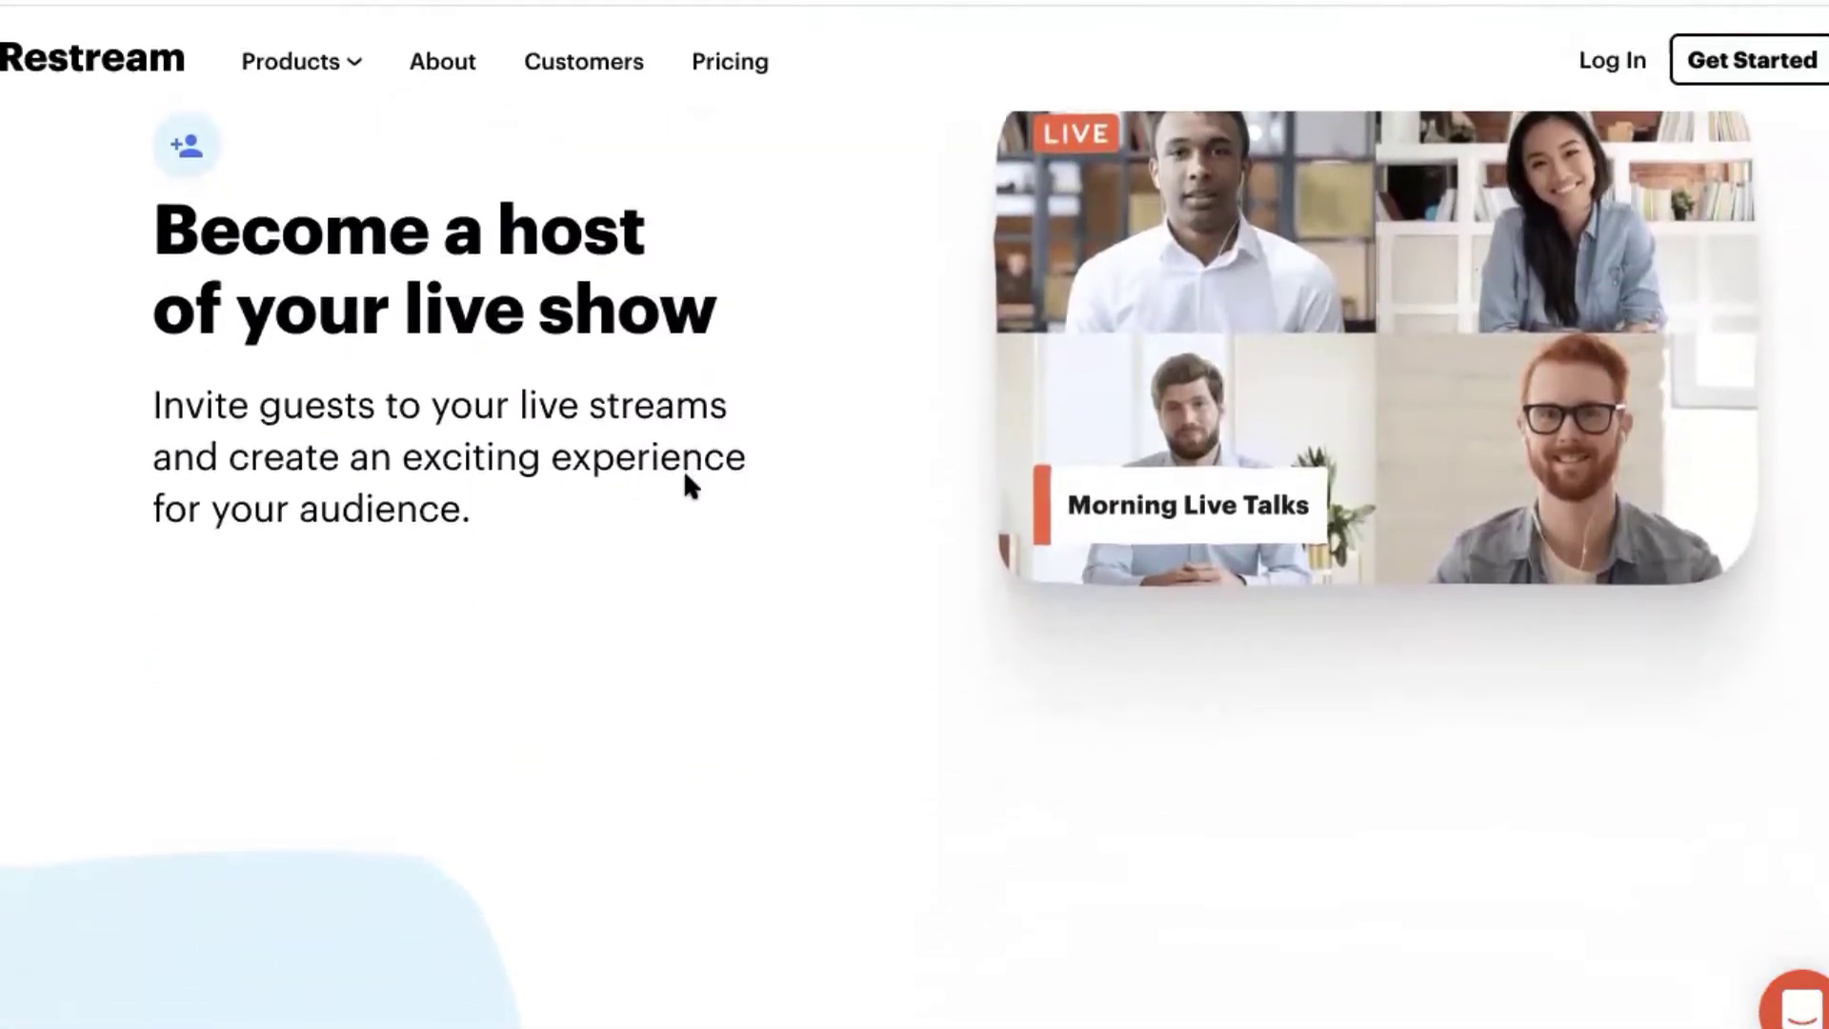
scroll(686, 474, down, 1)
scroll(686, 486, down, 4)
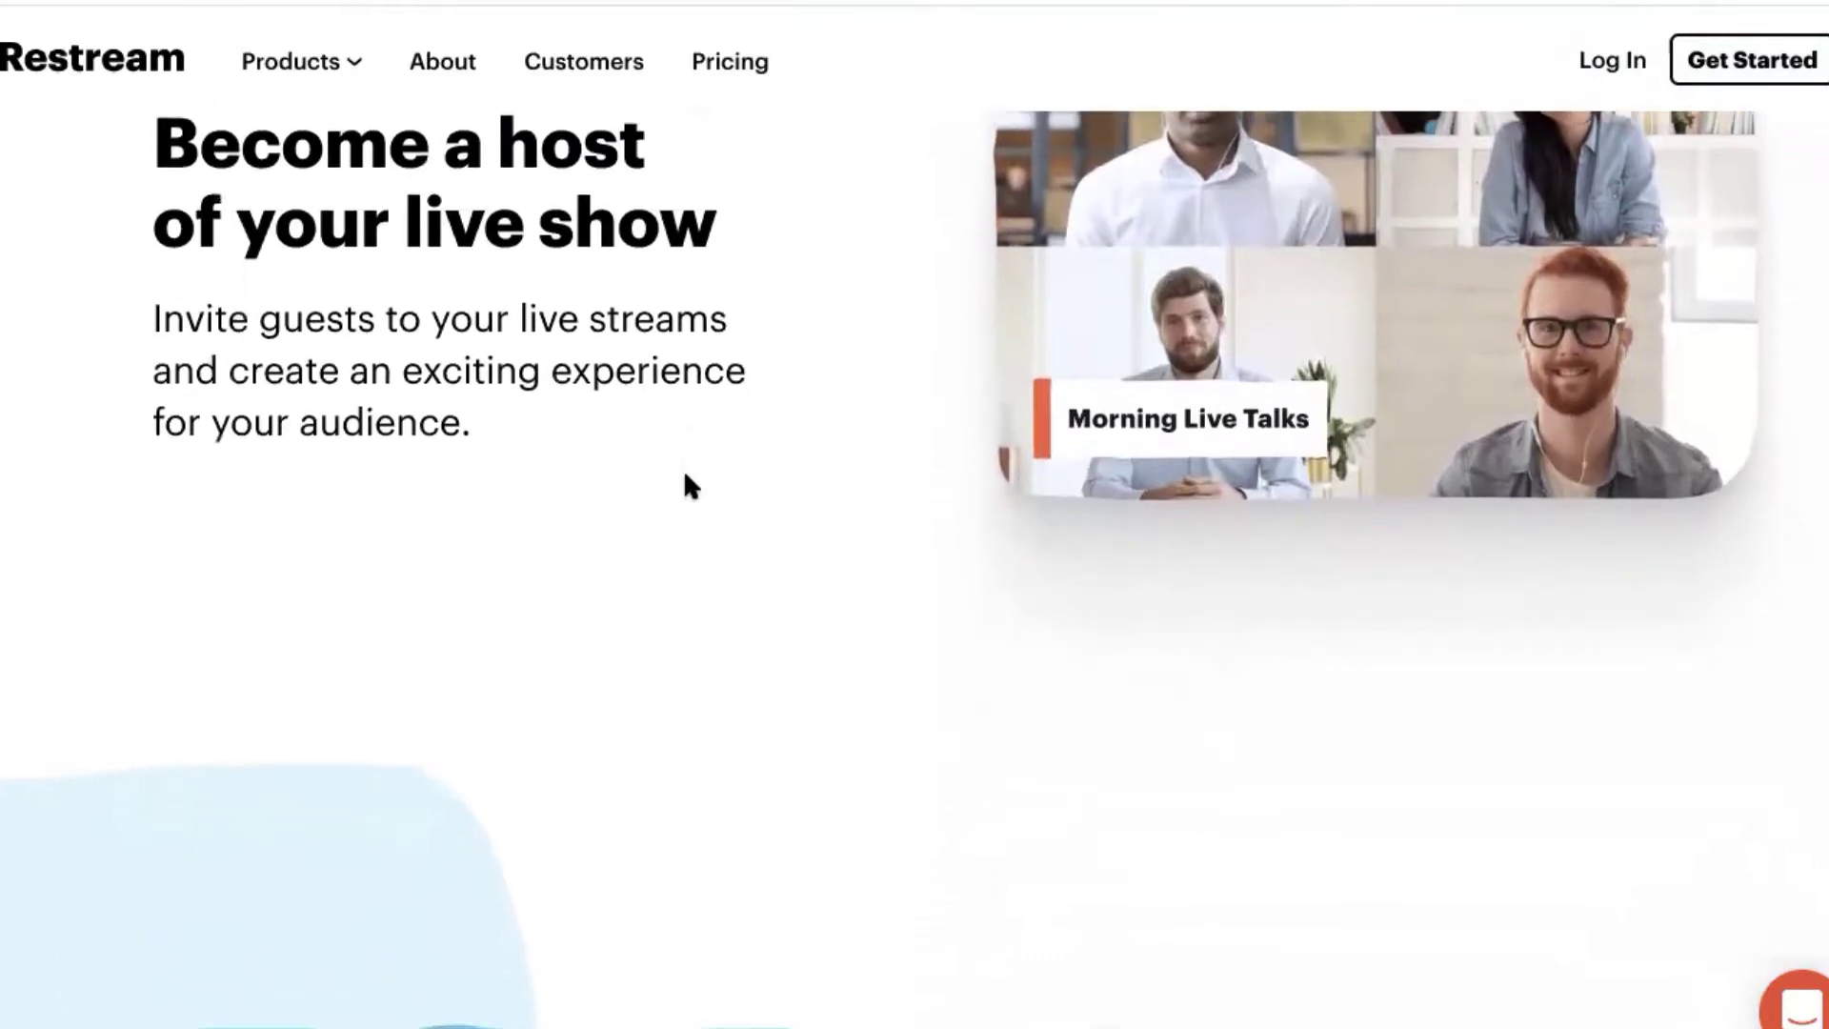
scroll(688, 486, down, 5)
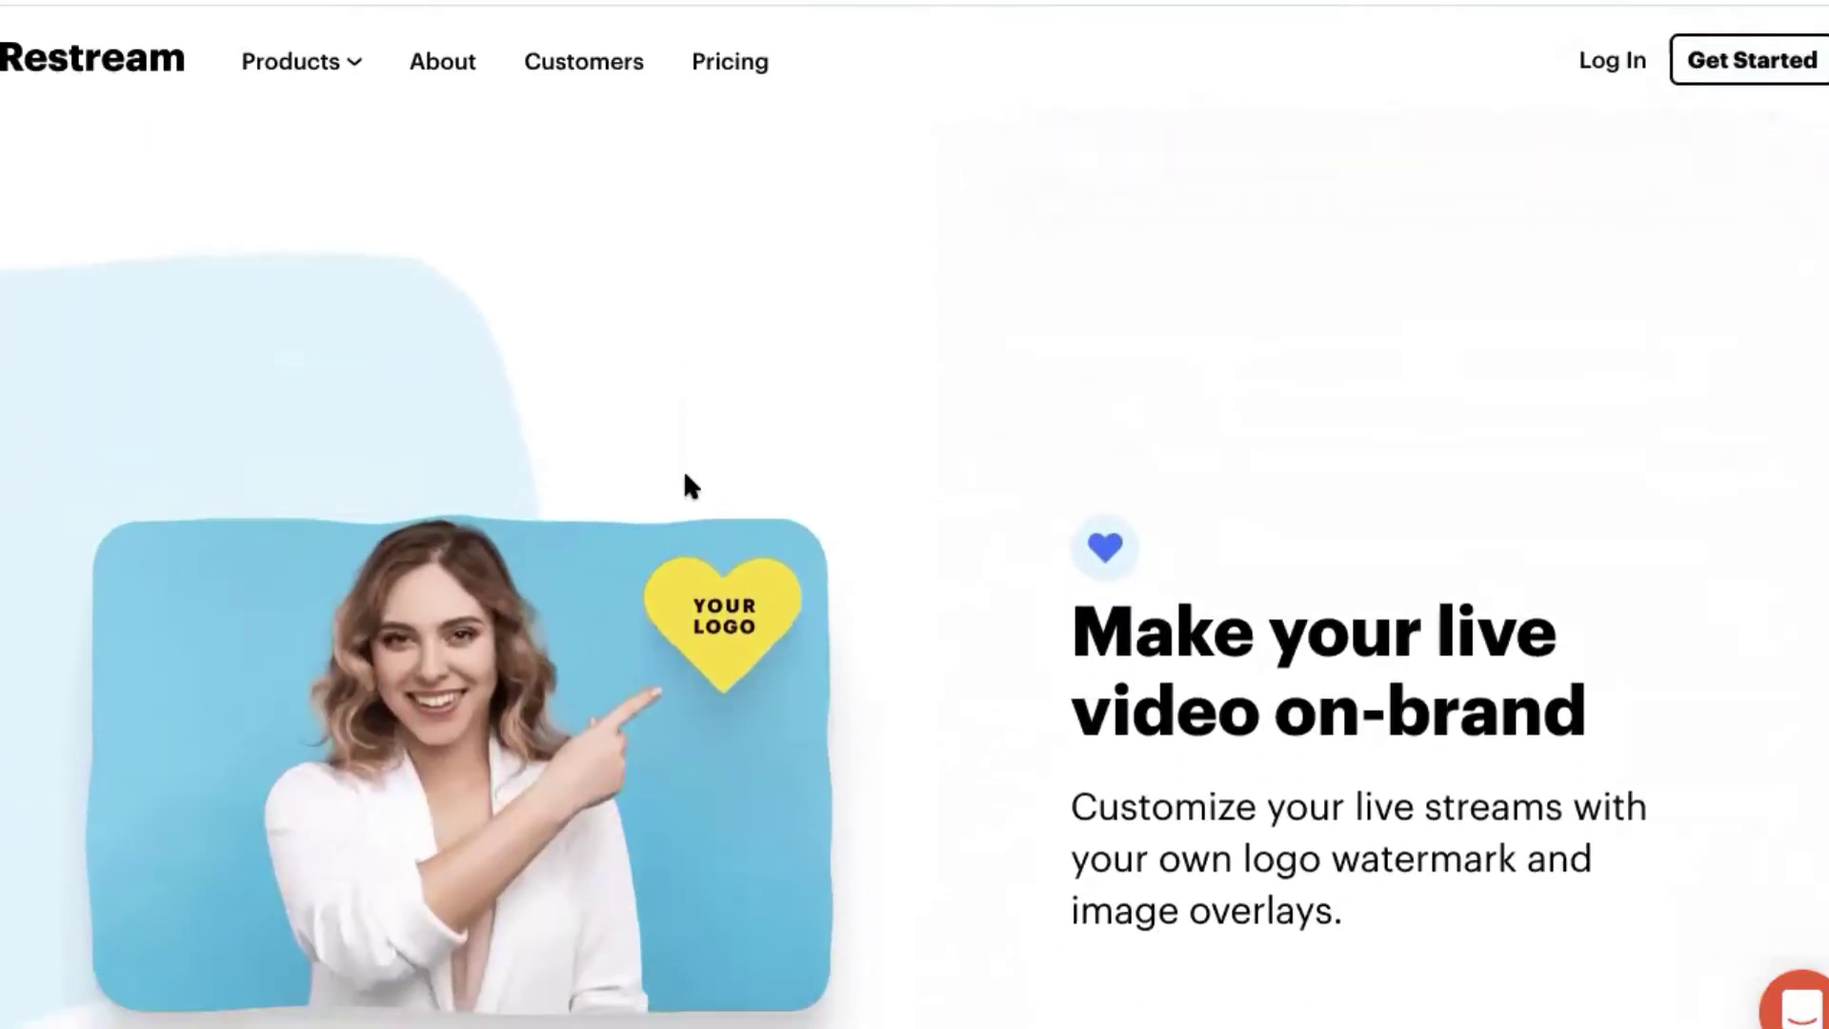
scroll(684, 474, down, 1)
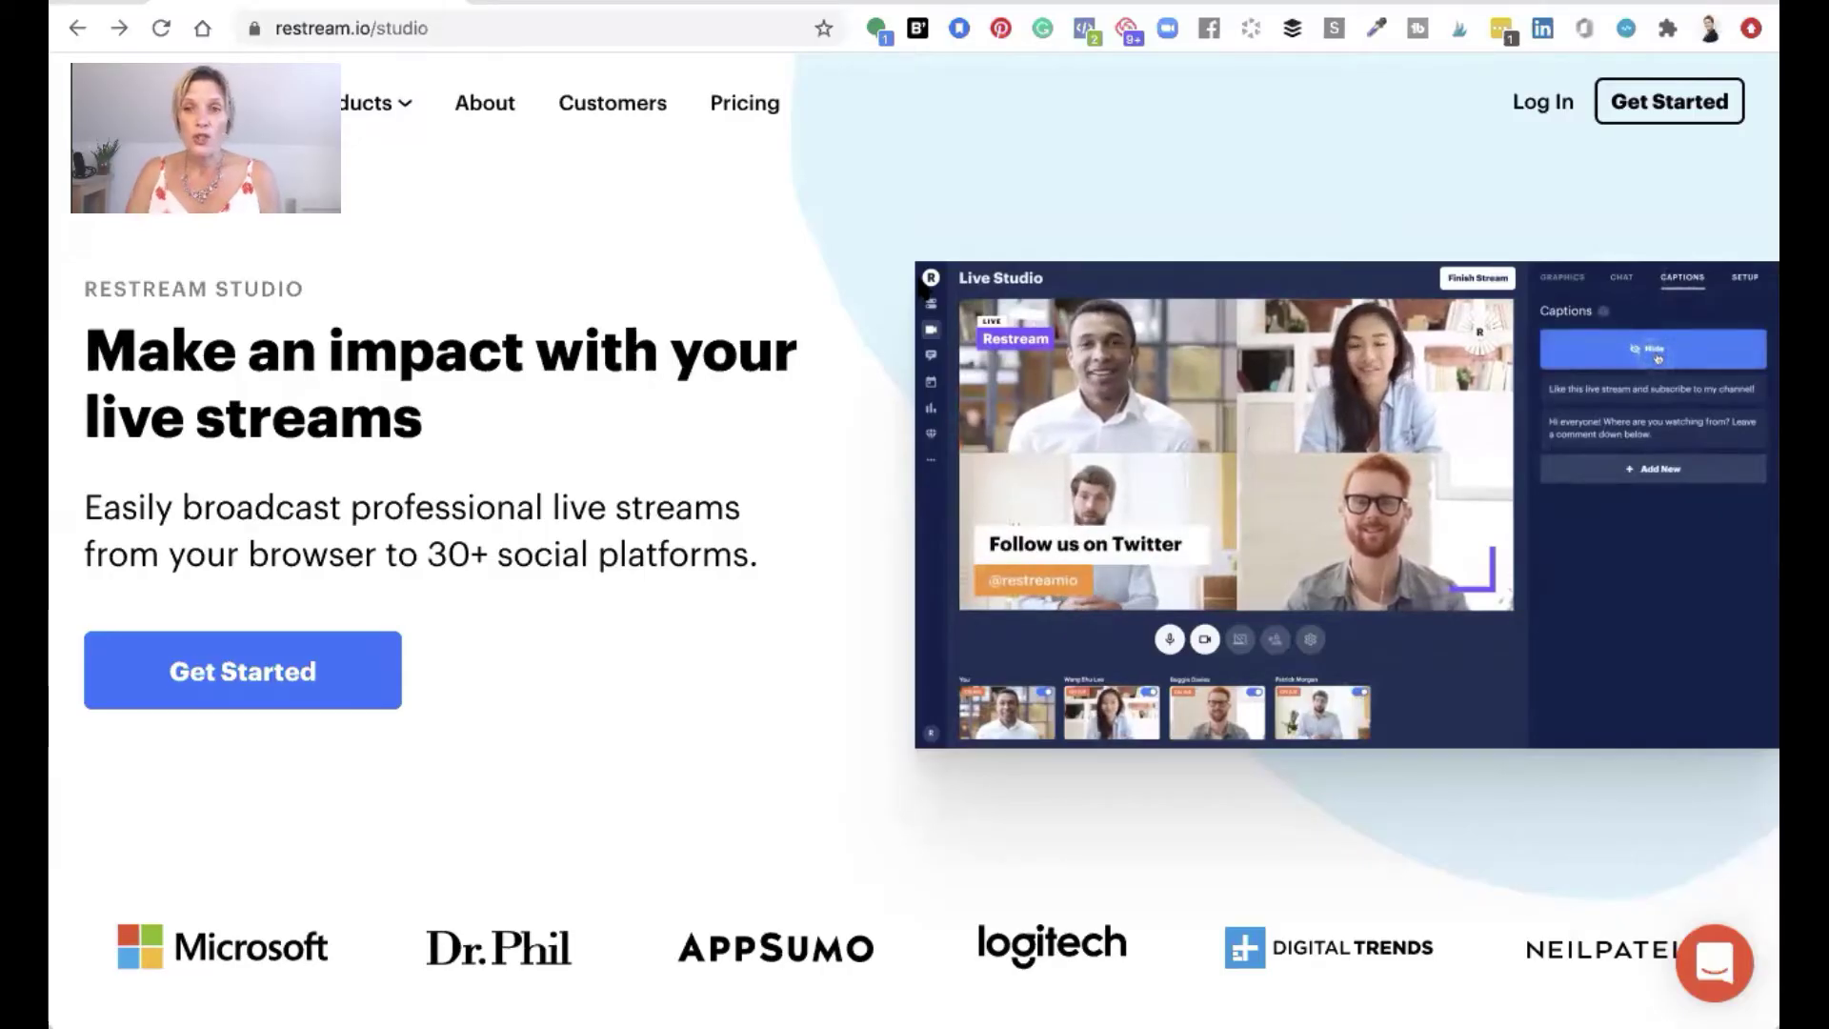
click(1680, 106)
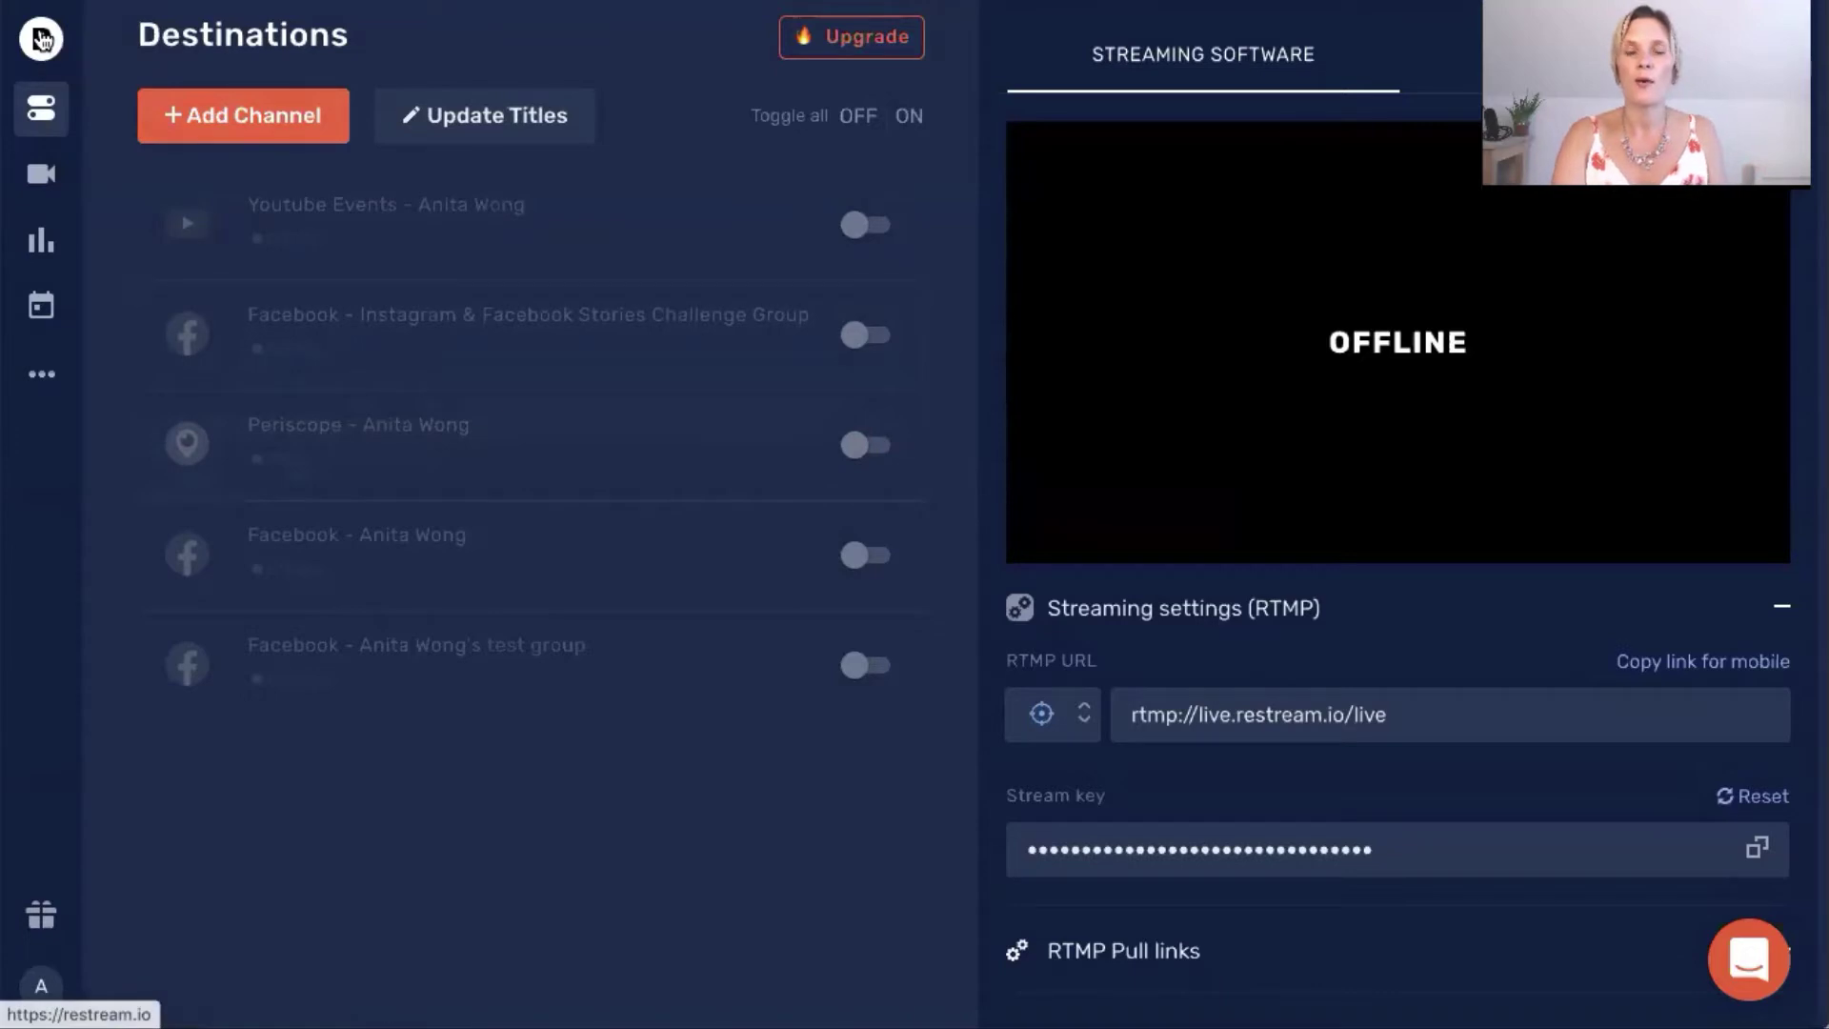
Step: Tour the account's main areas: Destinations, Live Studio, Analytics, Scheduler and the additional options including Chat
click(42, 40)
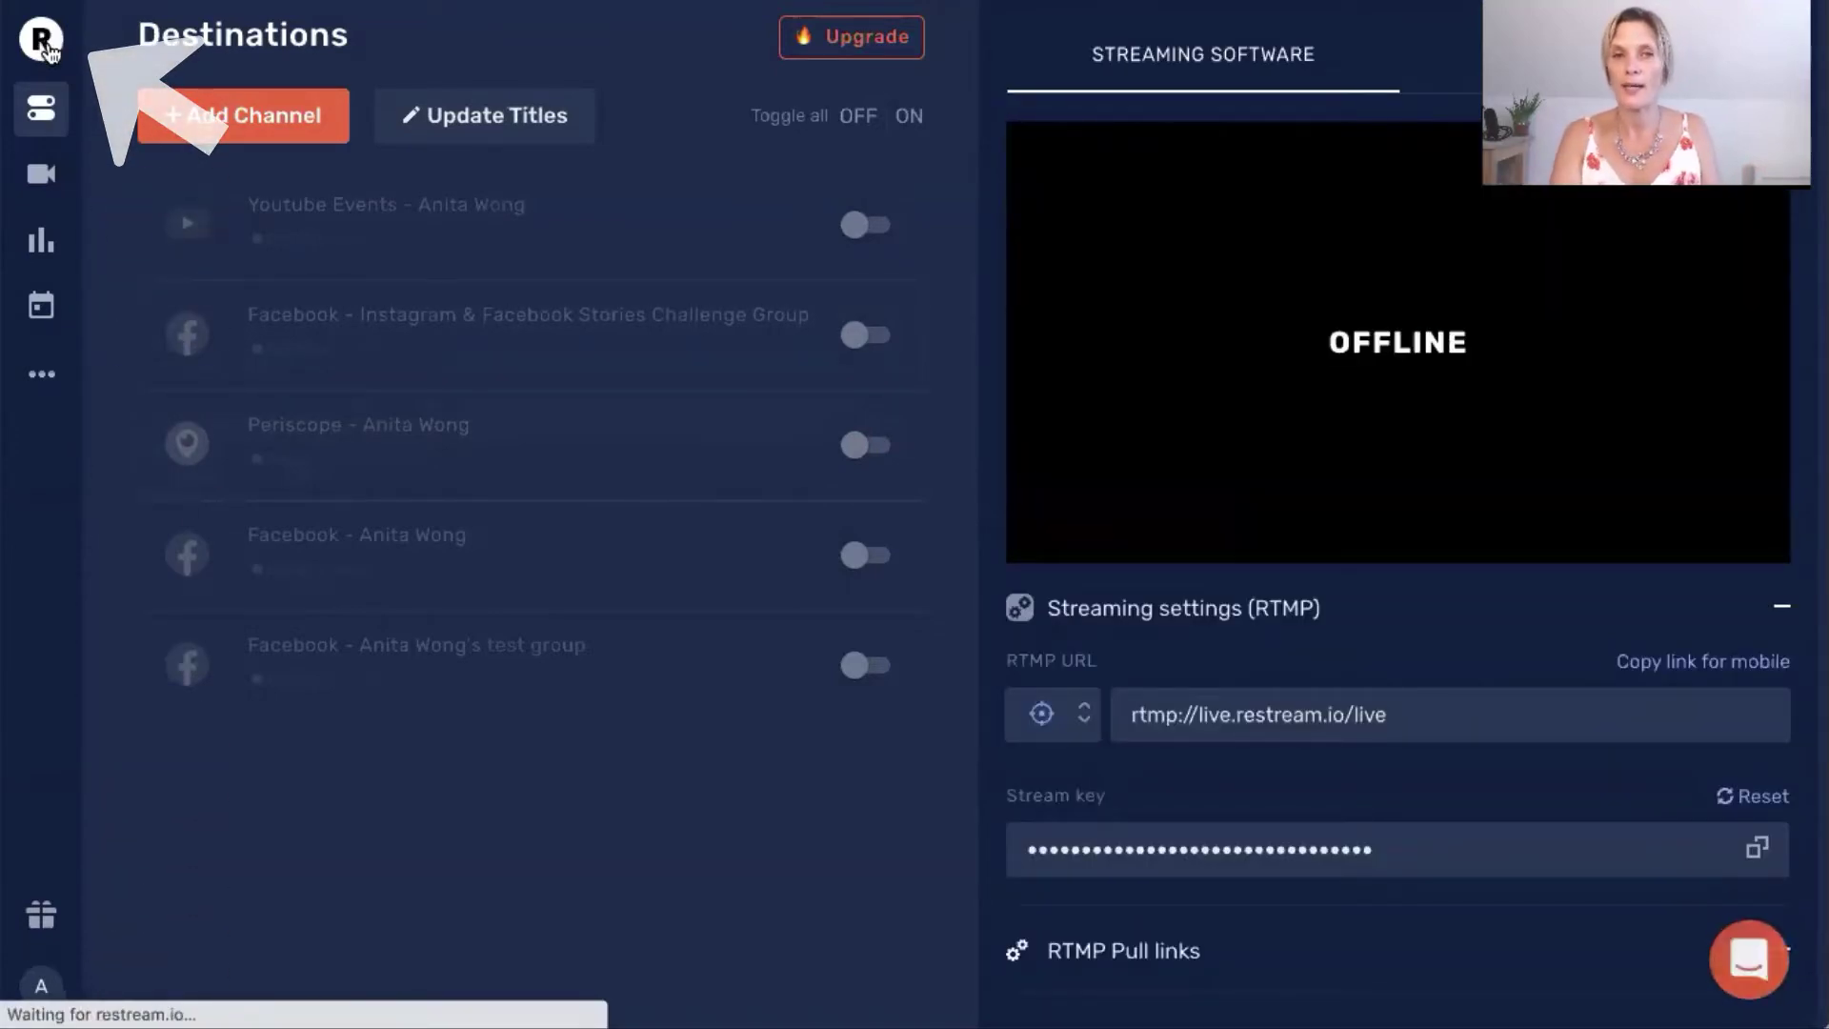
click(43, 110)
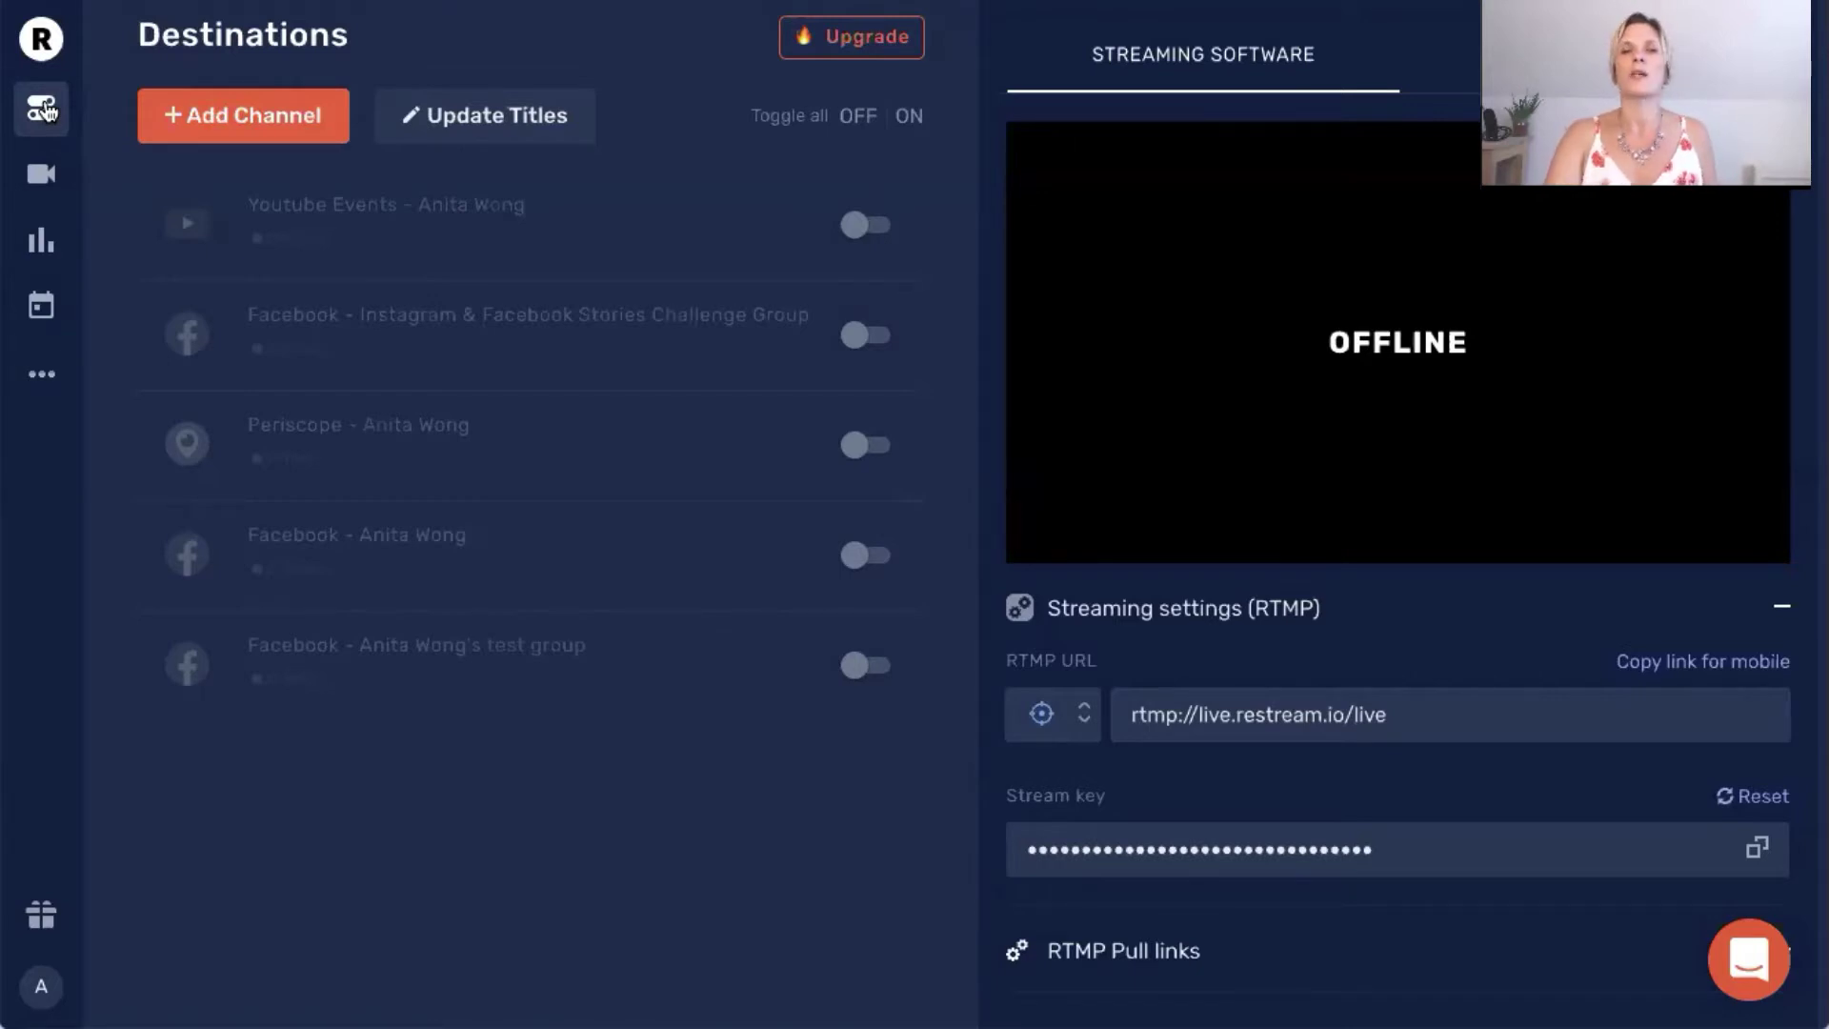
click(41, 175)
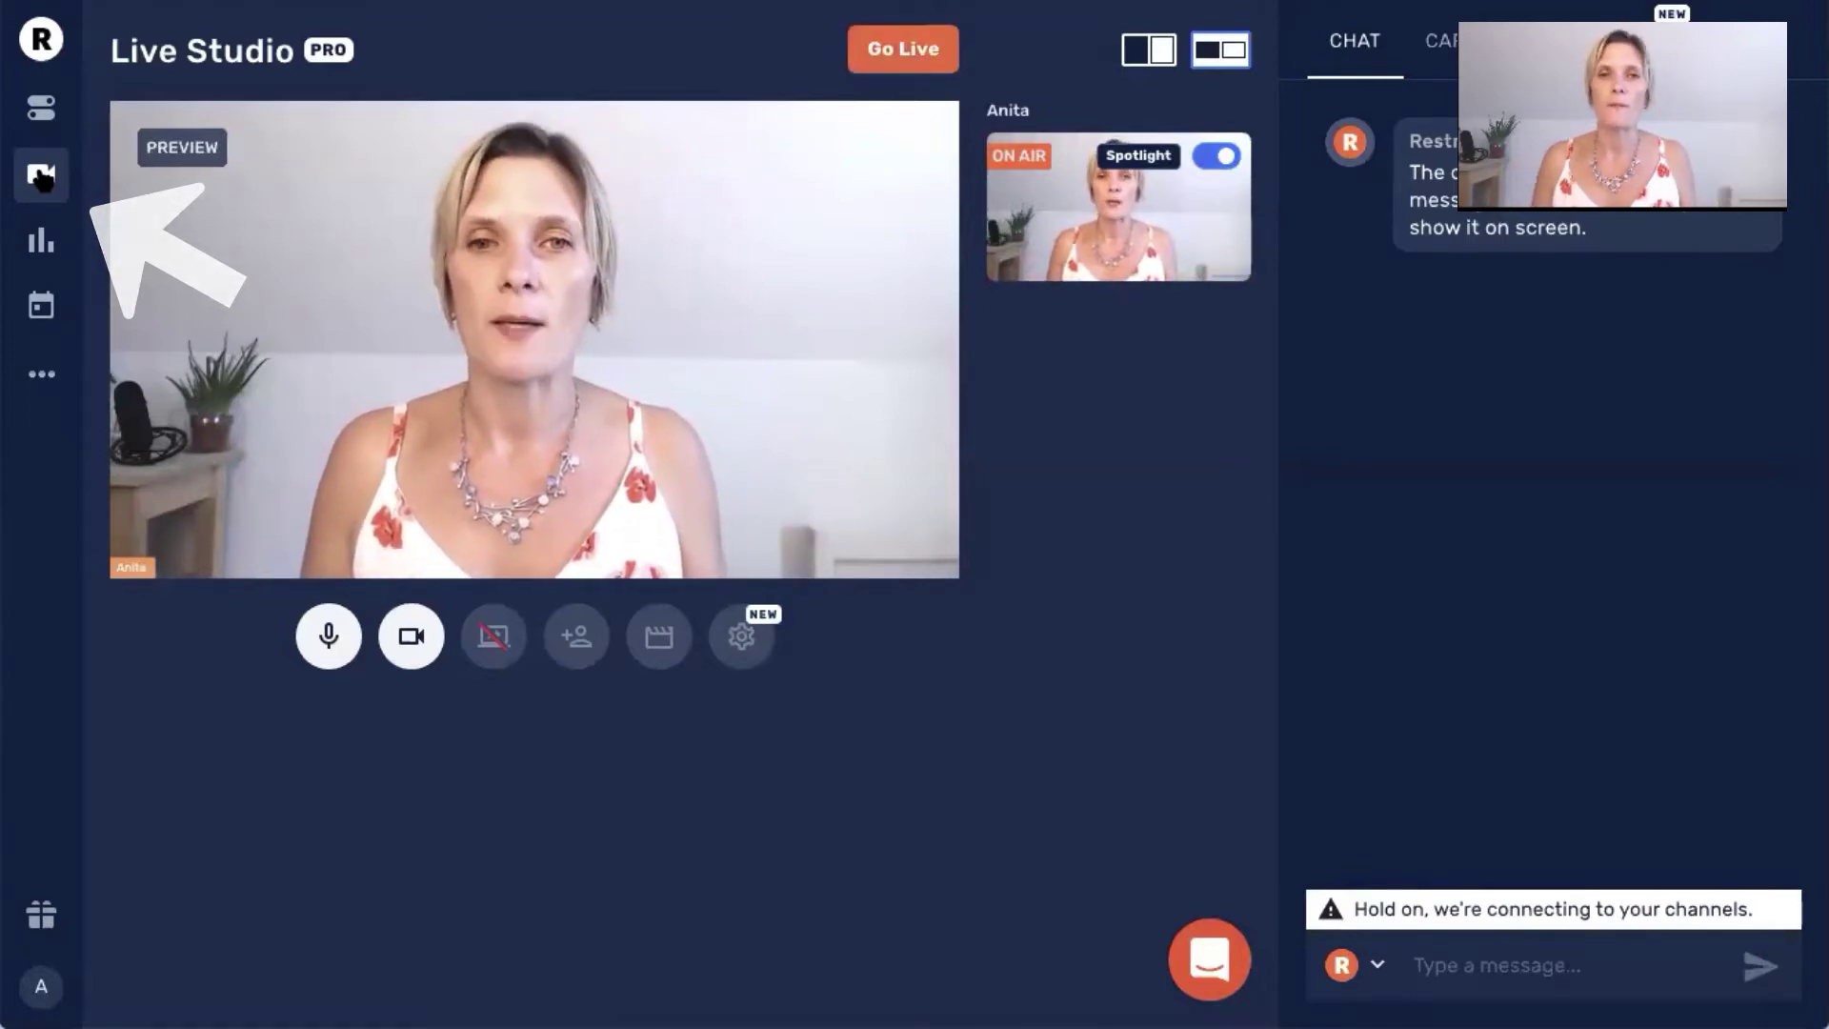
click(41, 240)
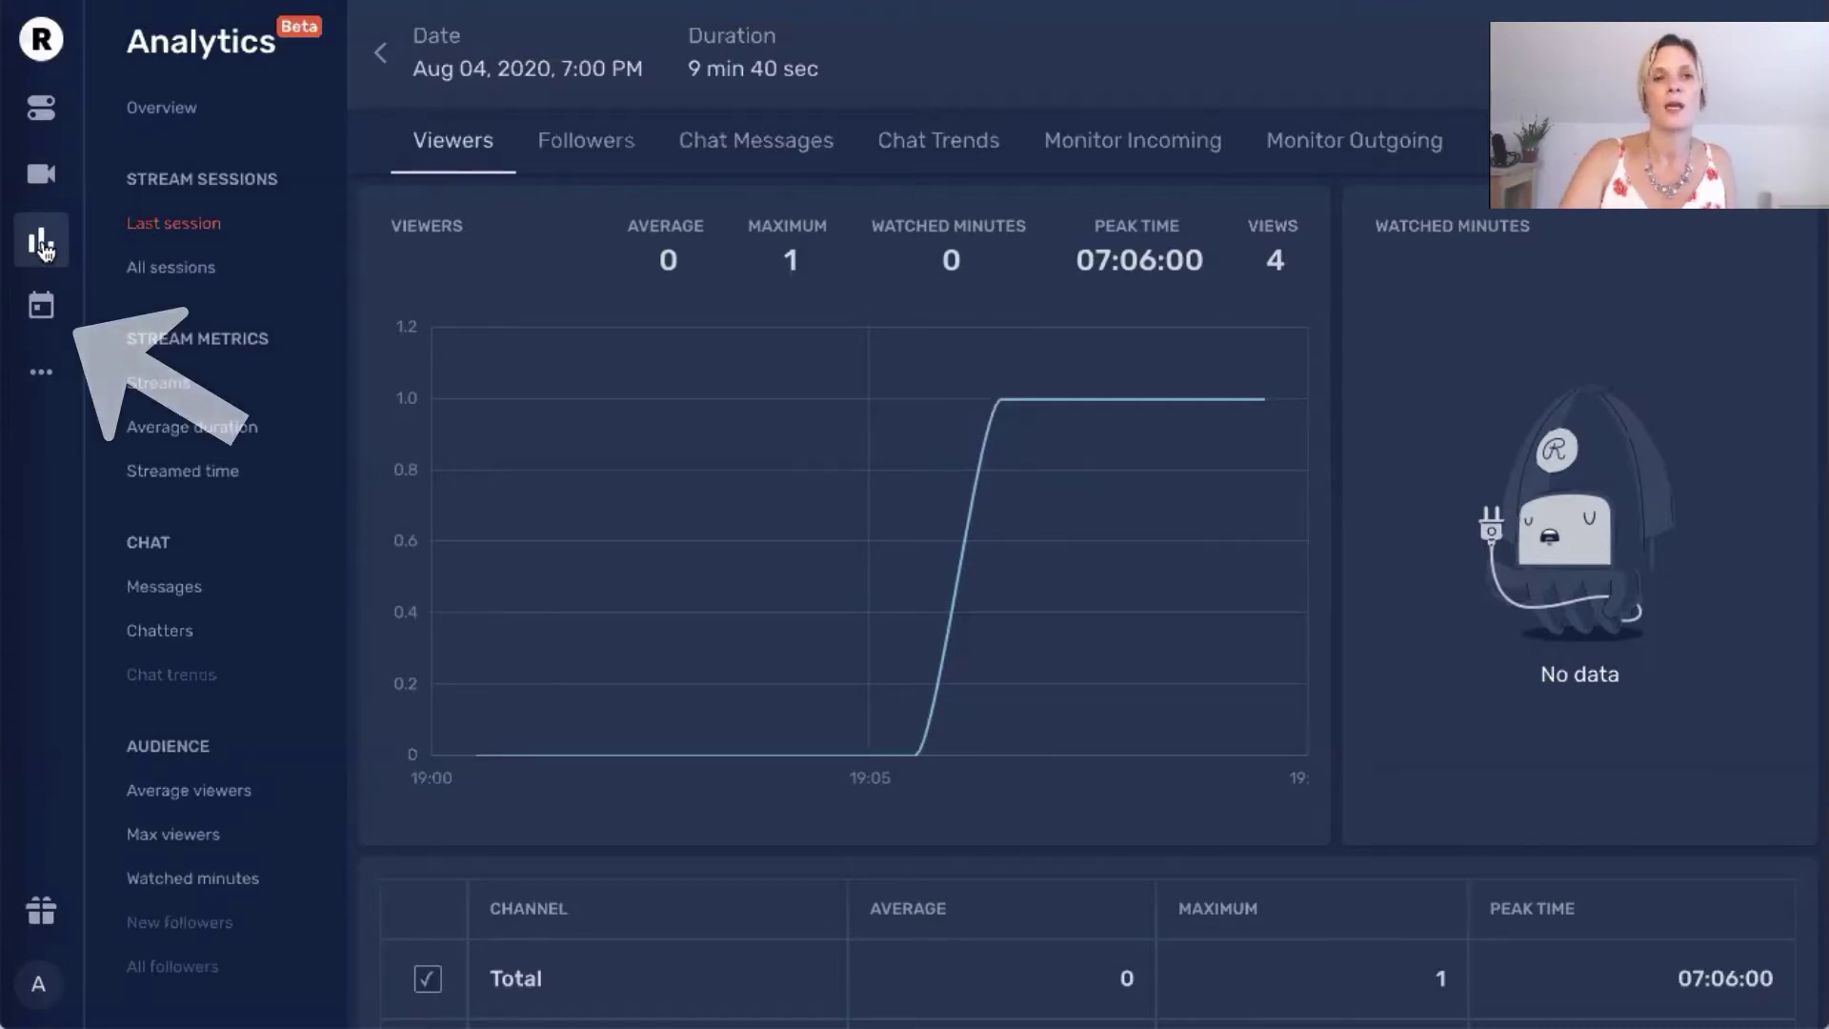
click(41, 306)
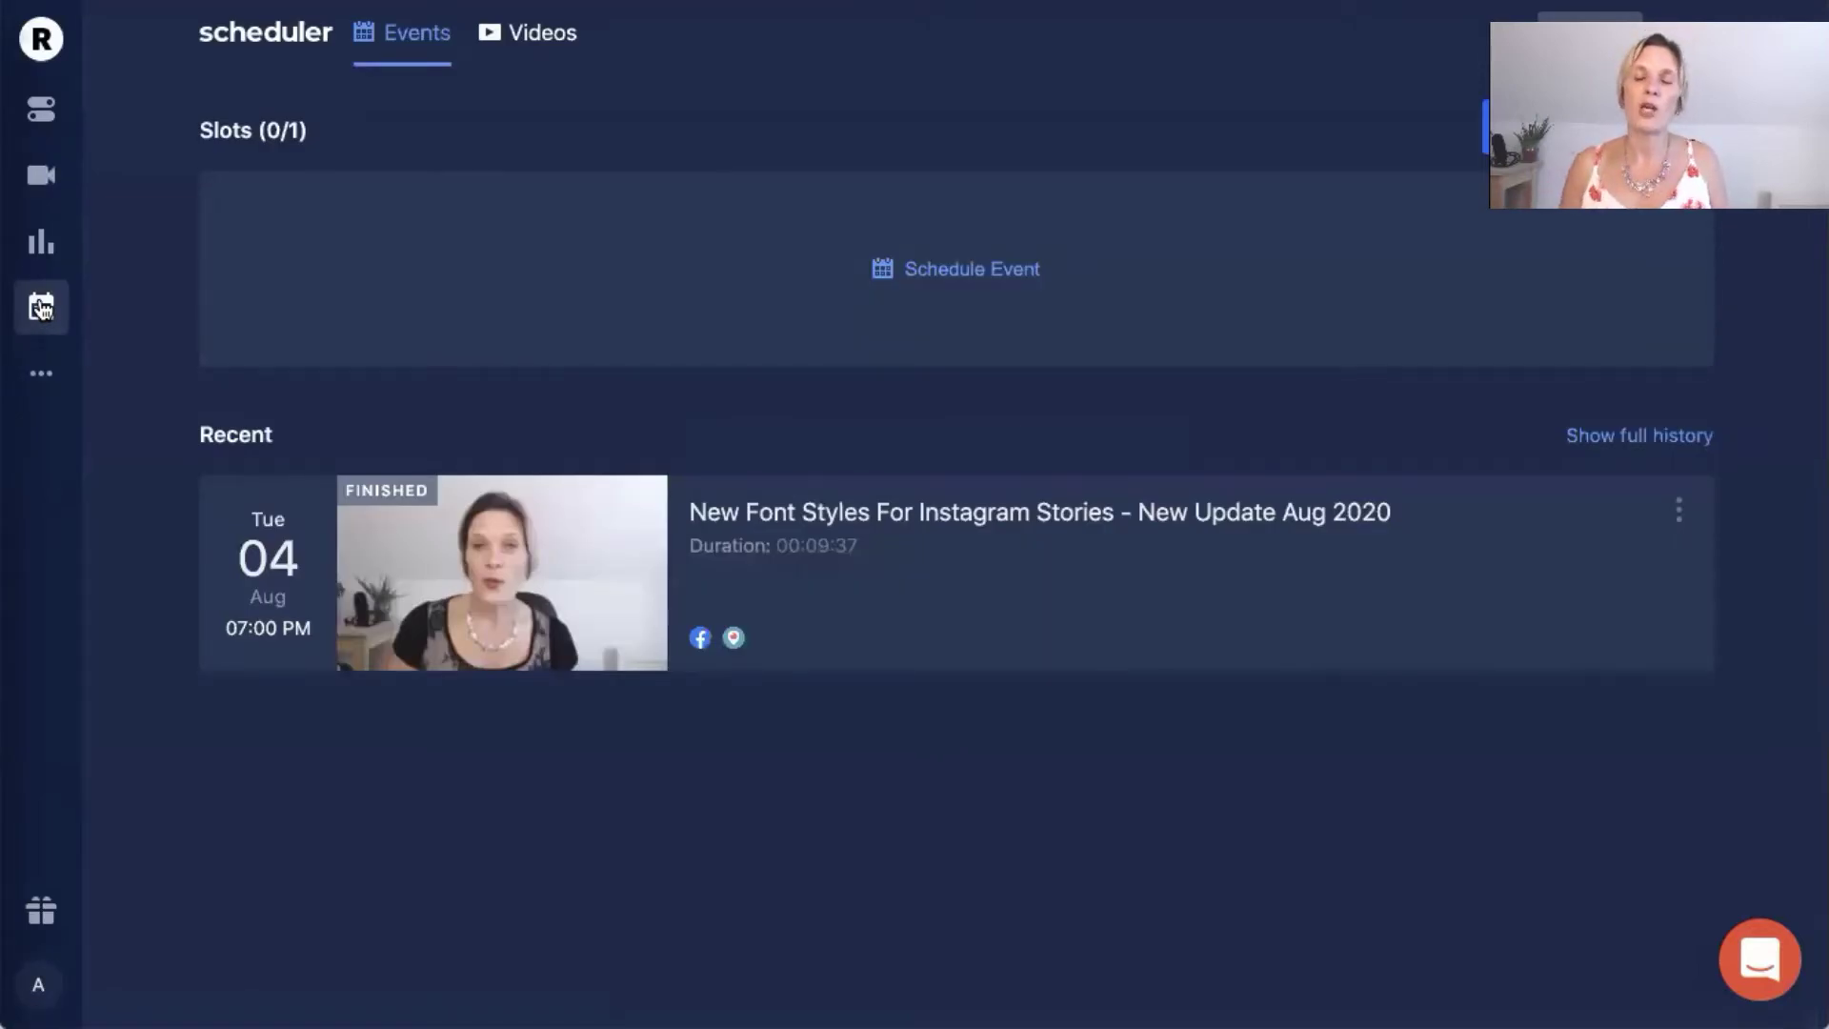
click(41, 375)
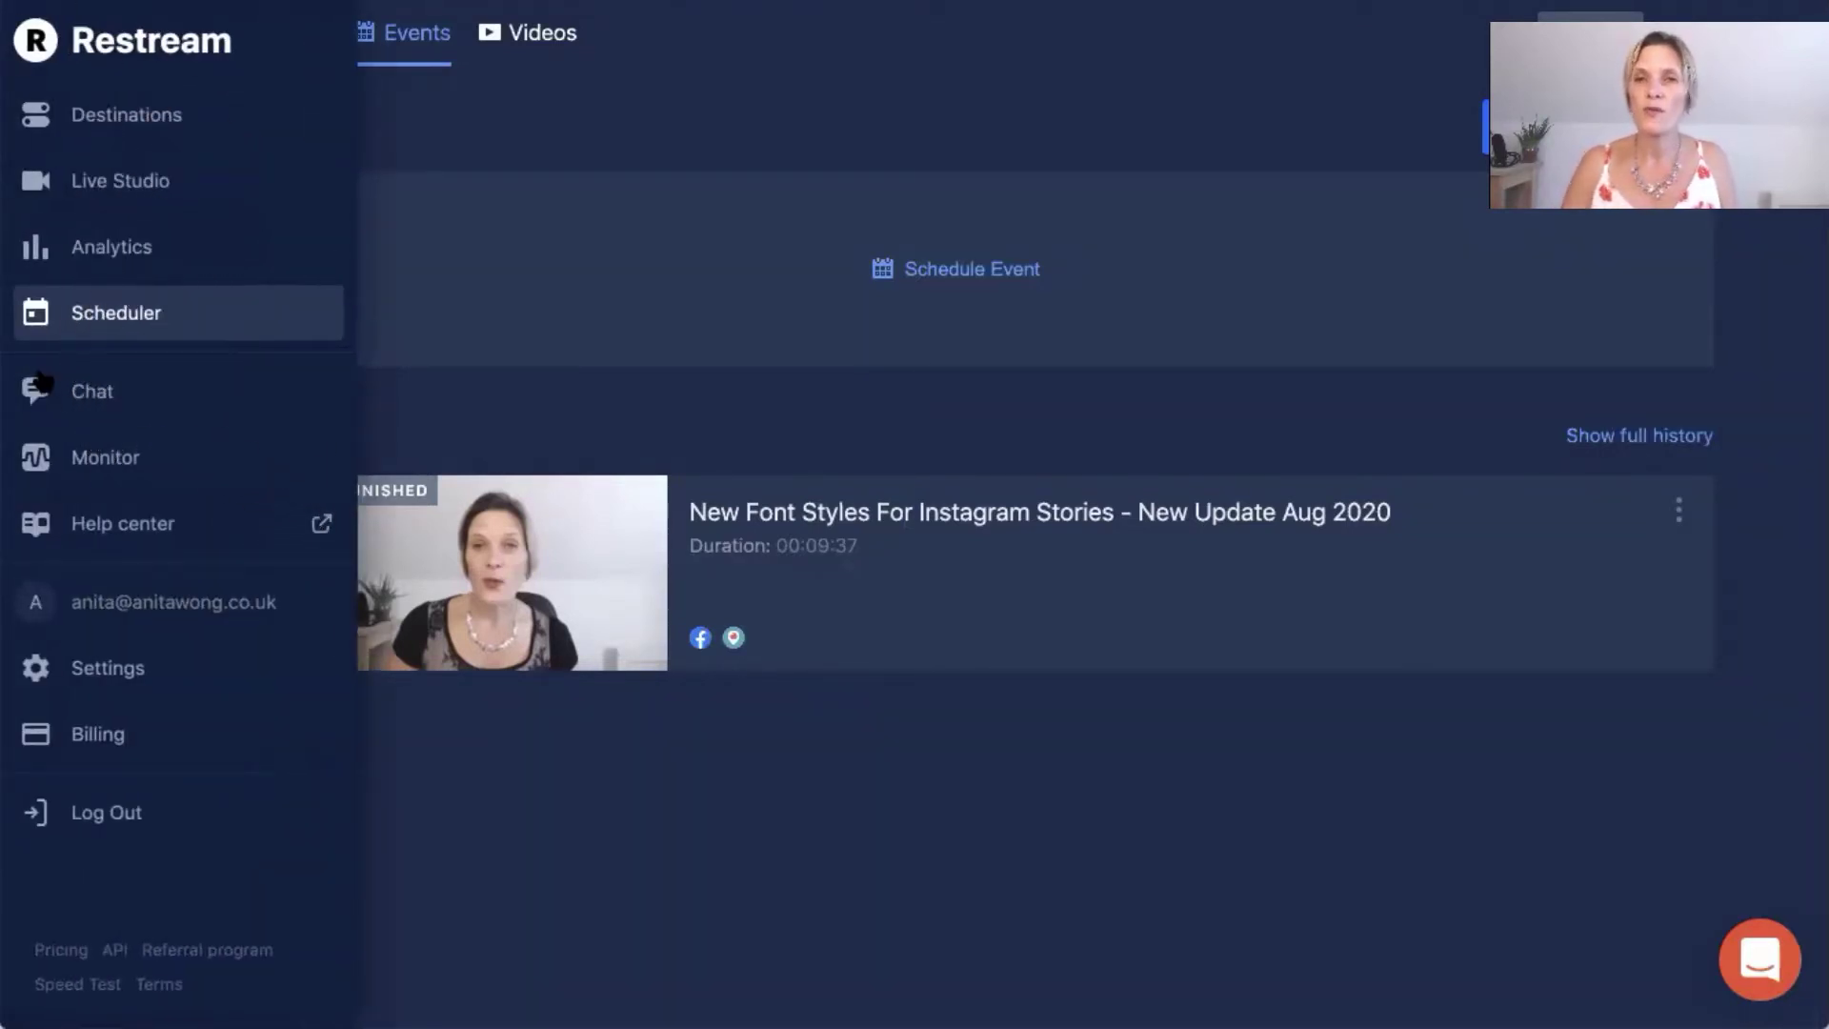
click(323, 129)
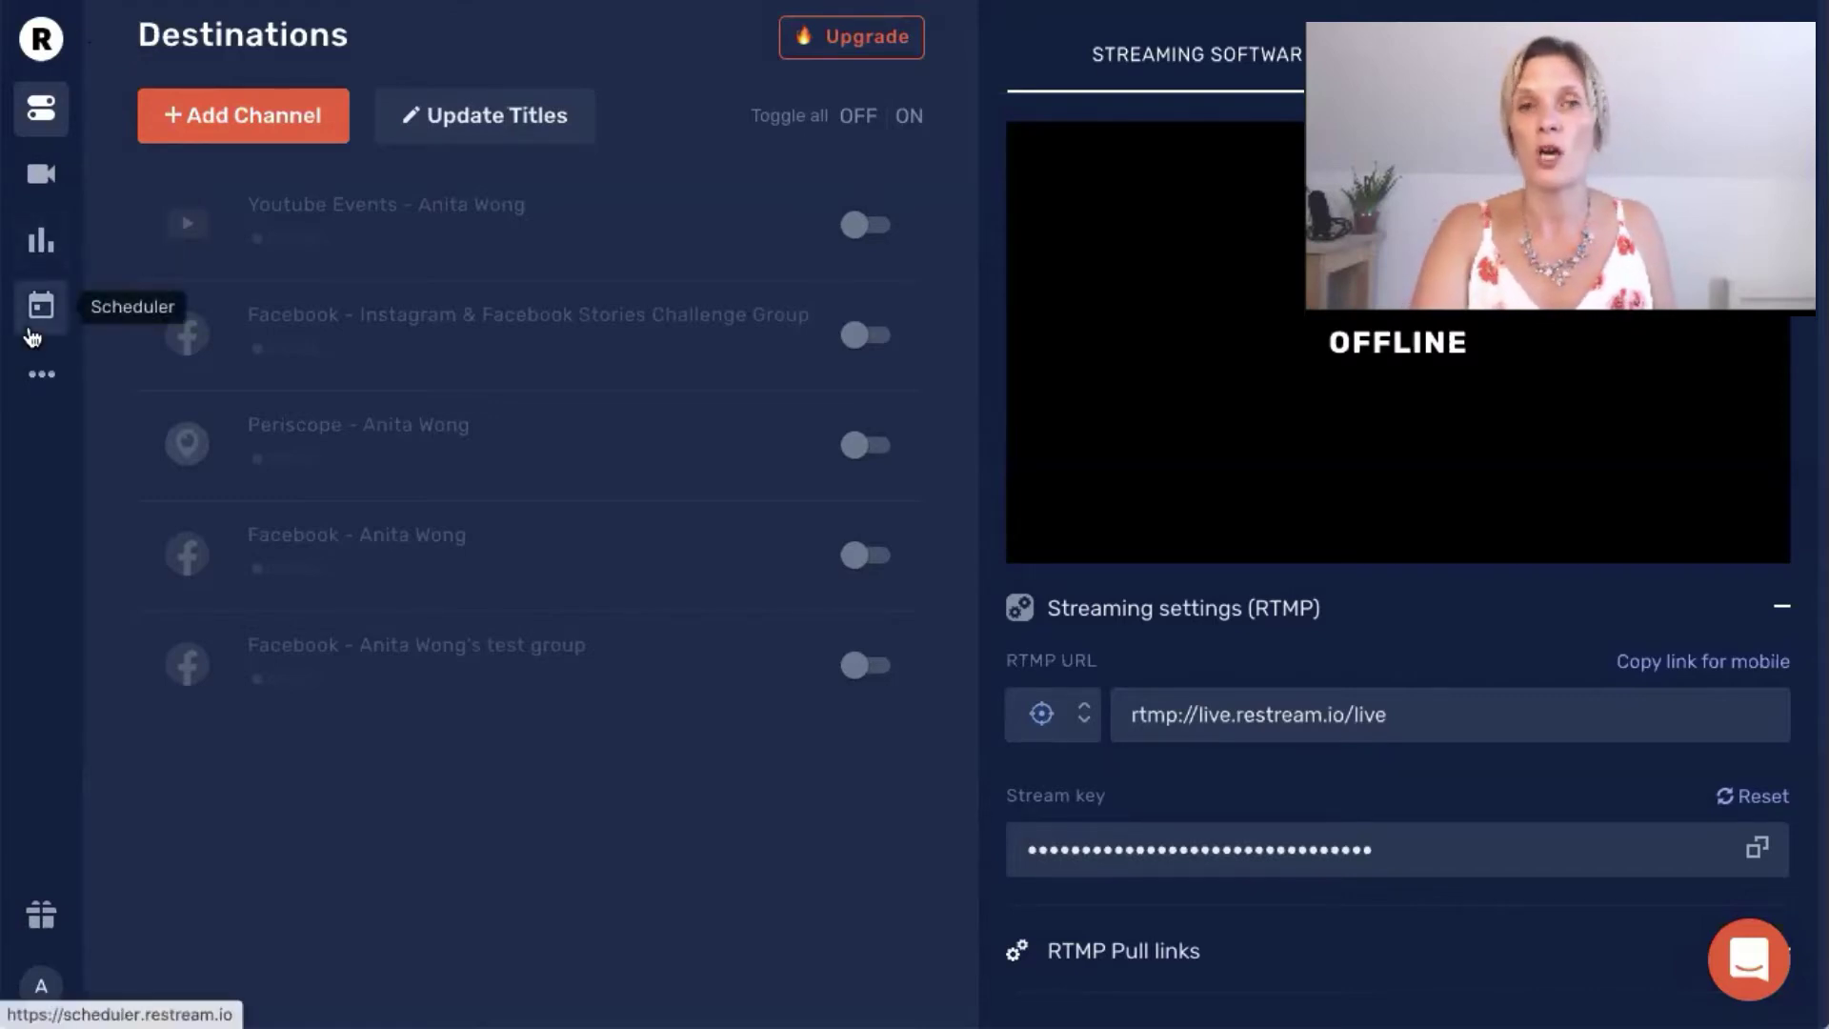
mouse_move(38, 377)
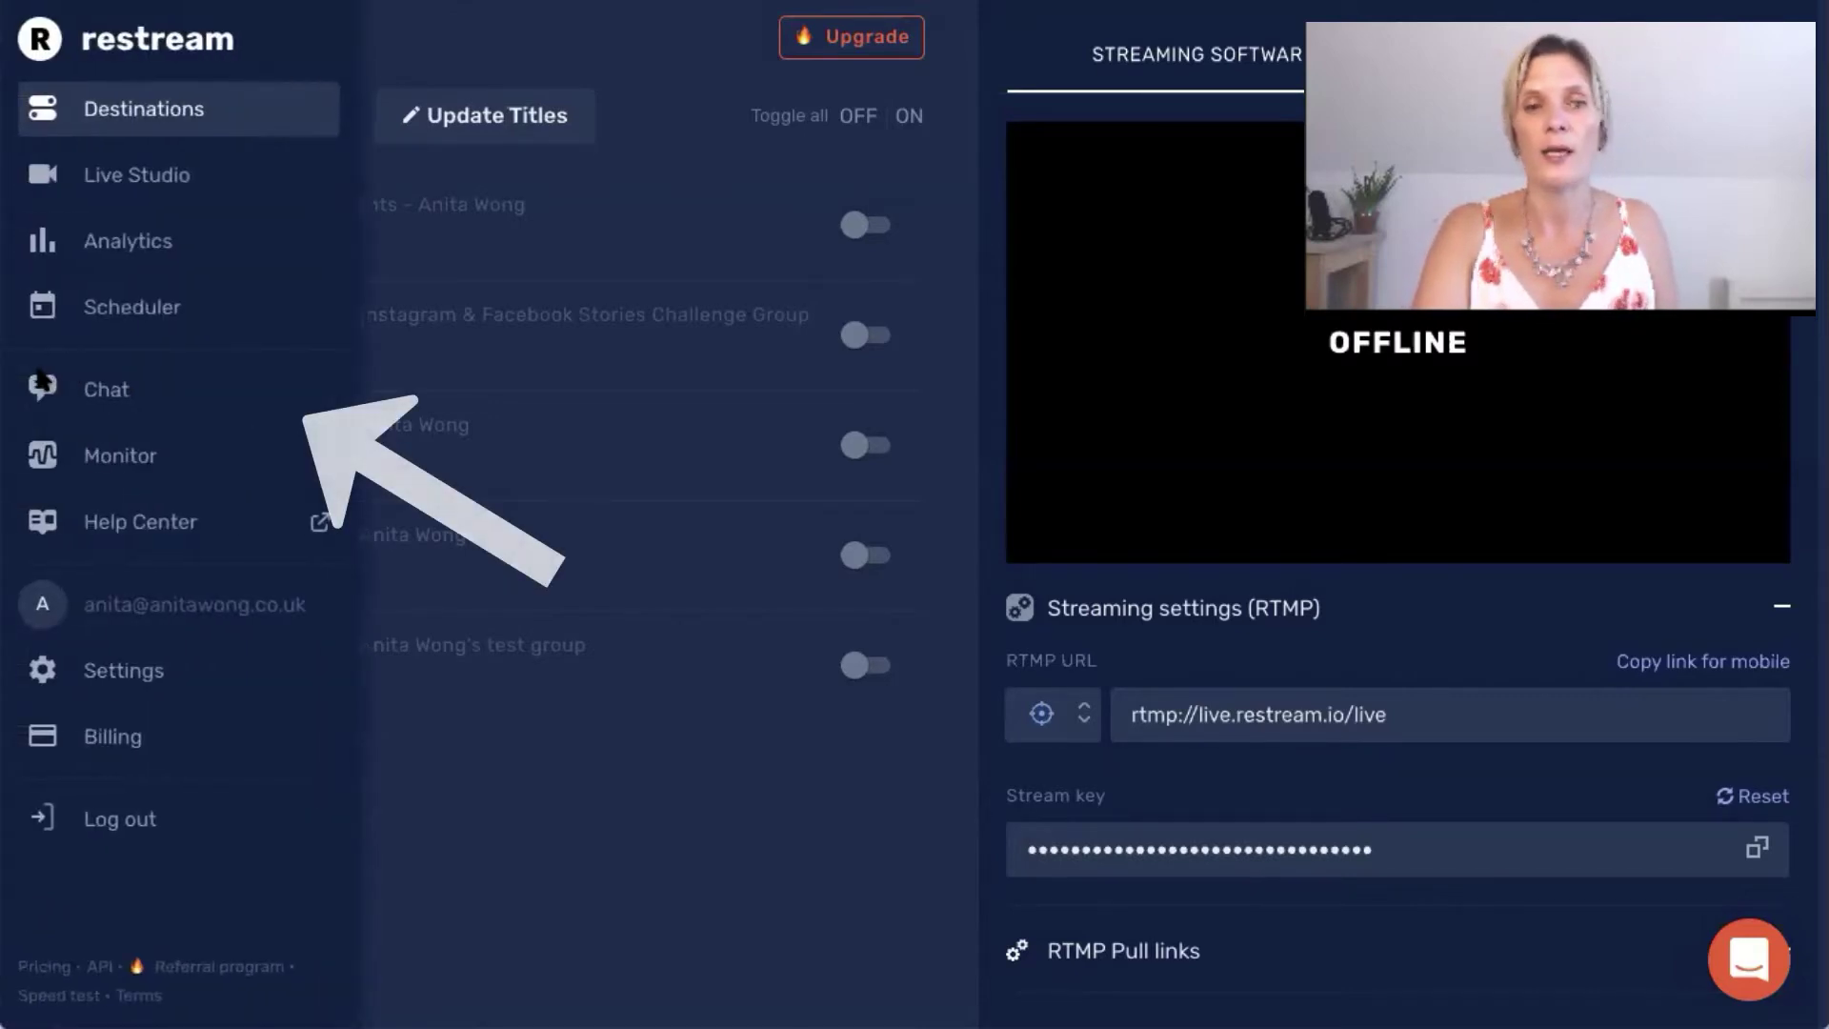
click(96, 395)
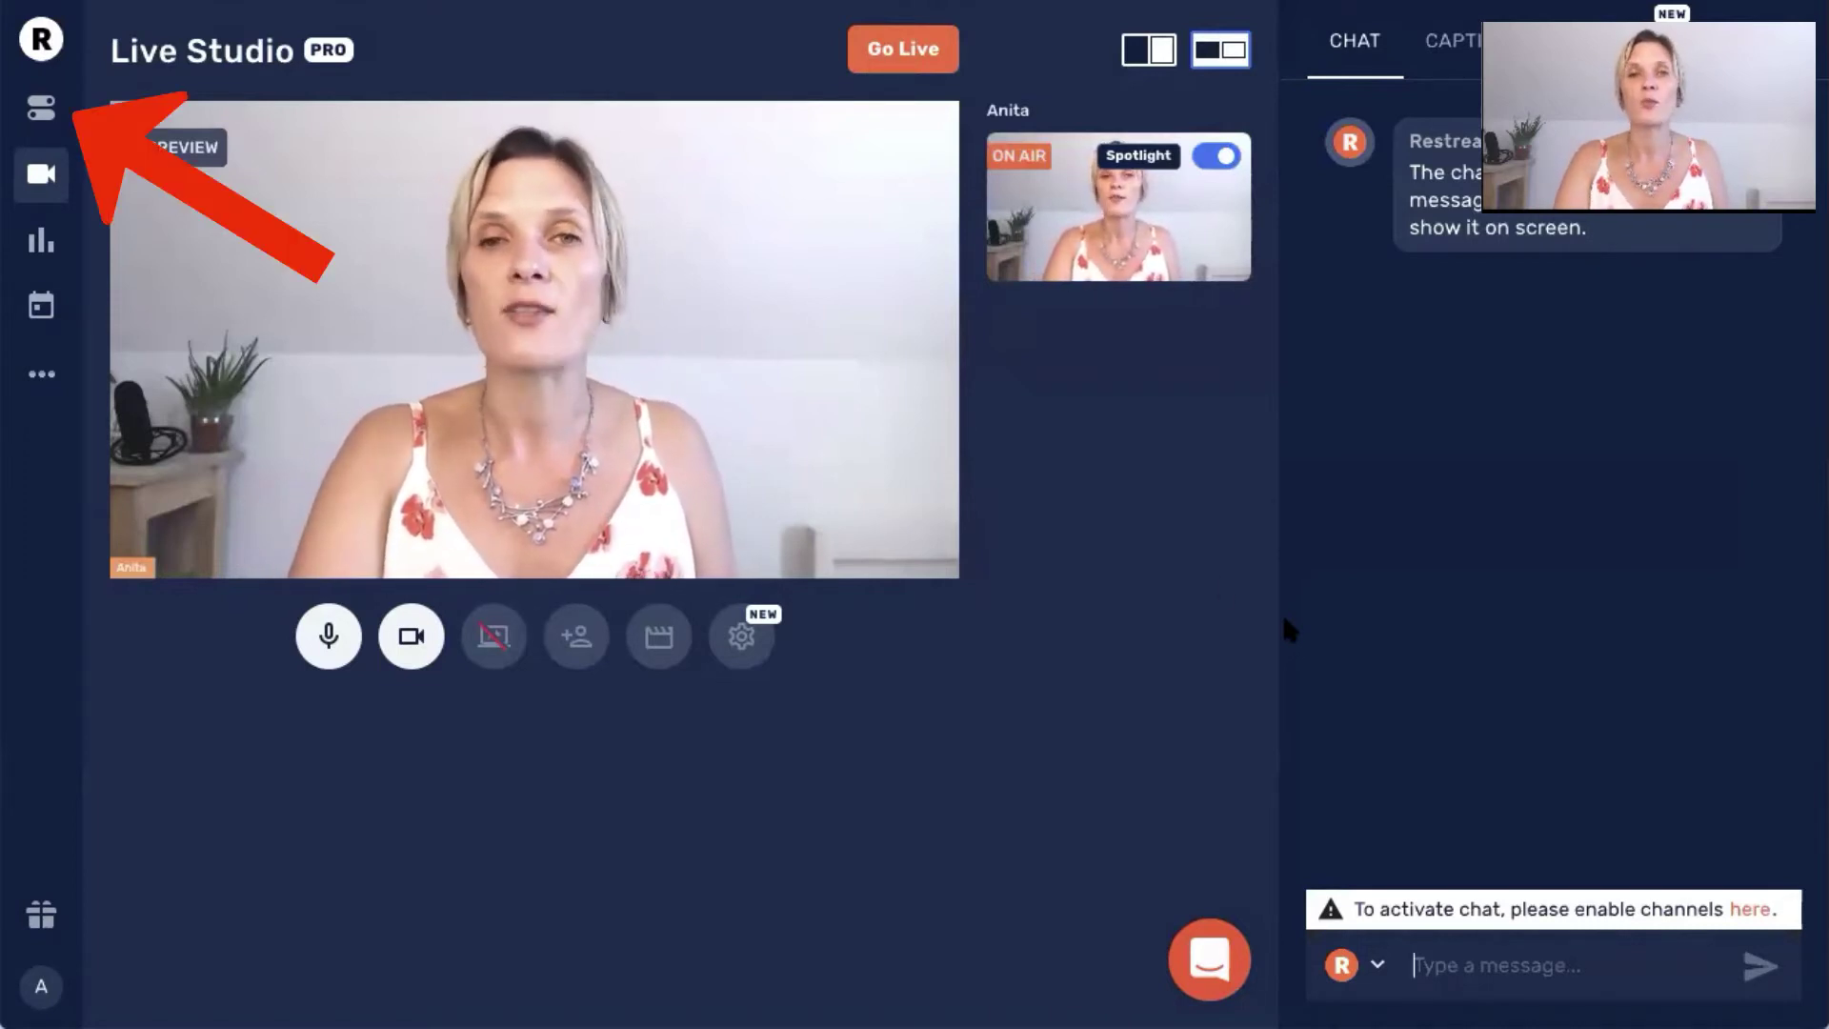
Step: Add a new Facebook Live channel for groups and public pages in Destinations and start connecting it to Facebook
click(48, 112)
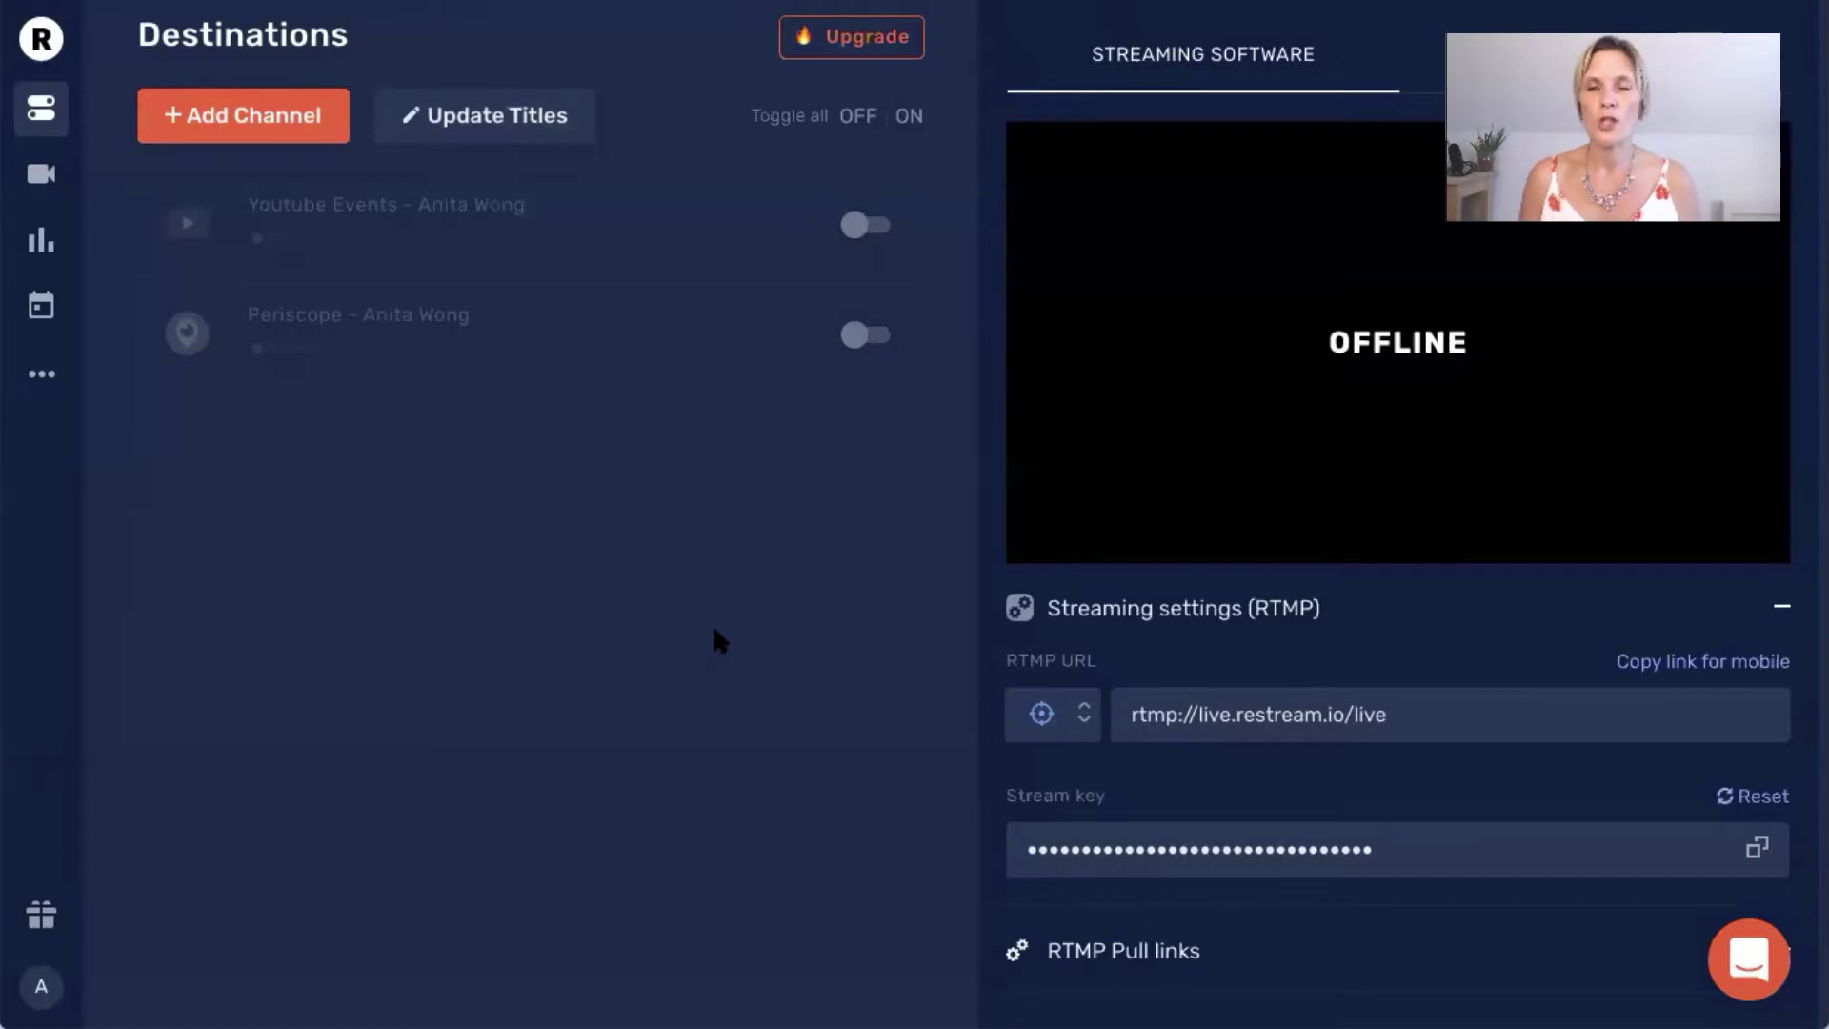
click(255, 123)
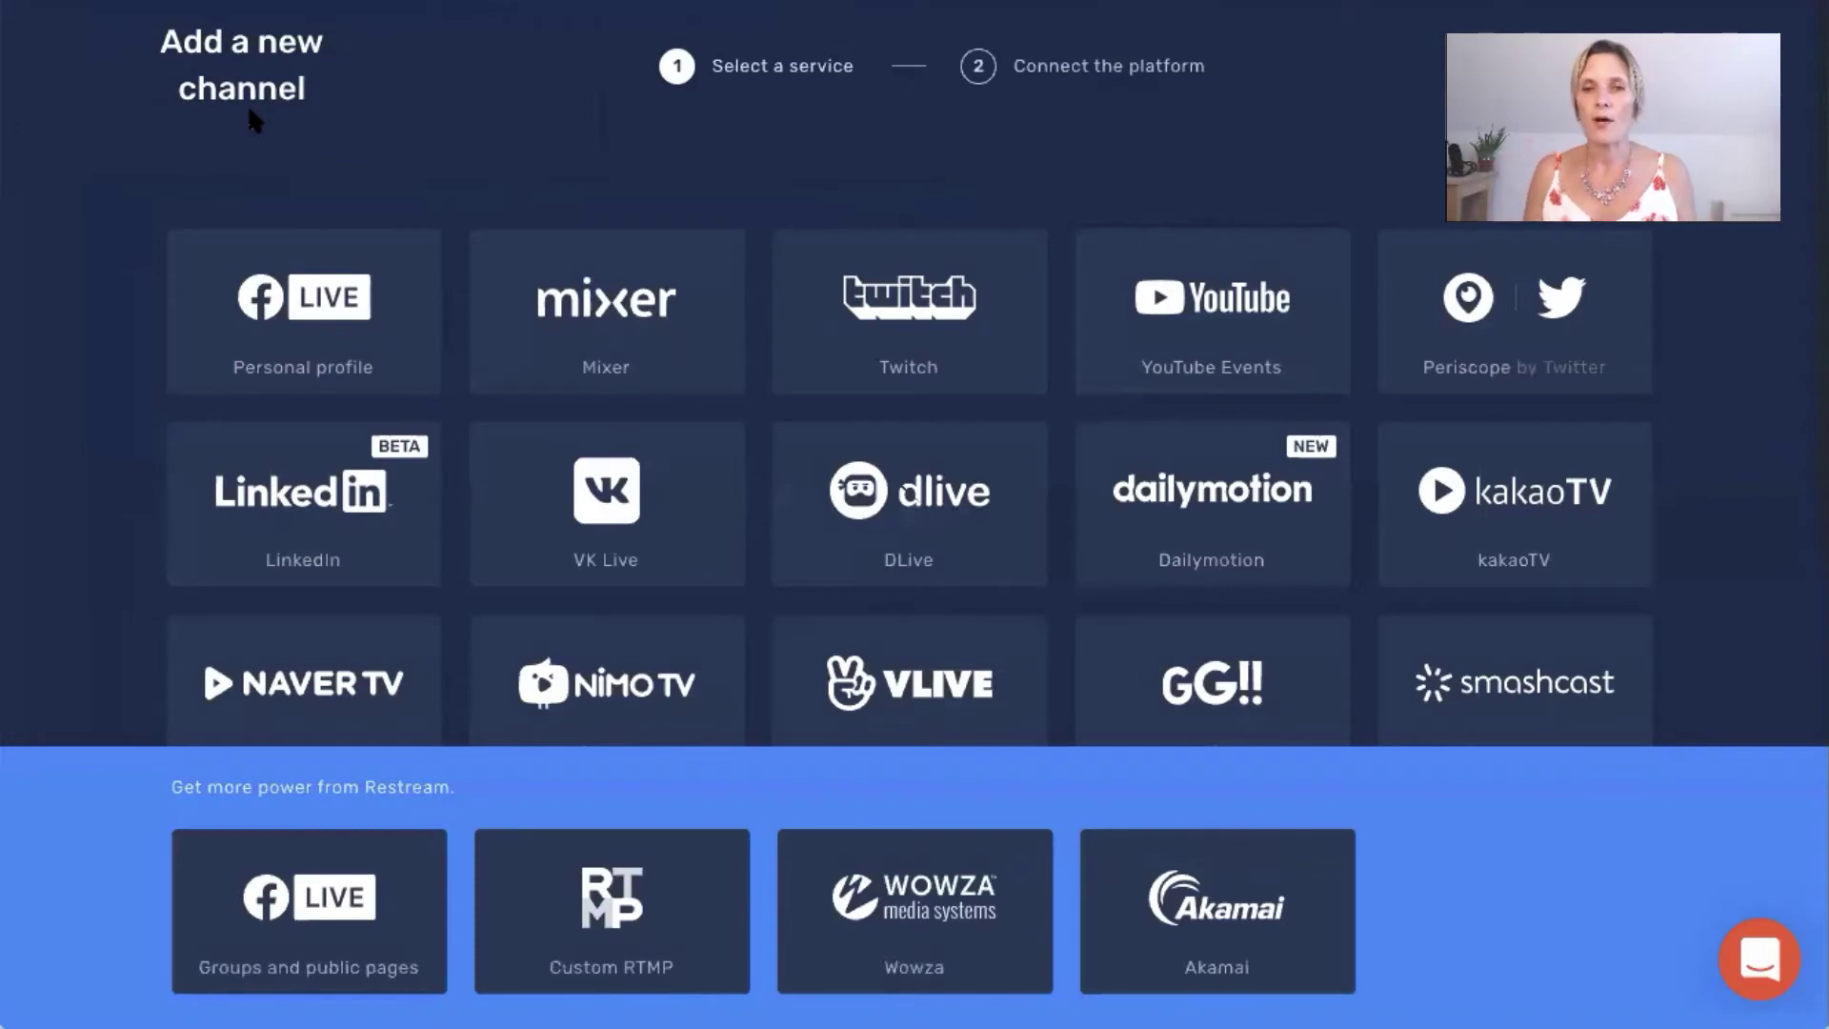
scroll(583, 463, down, 10)
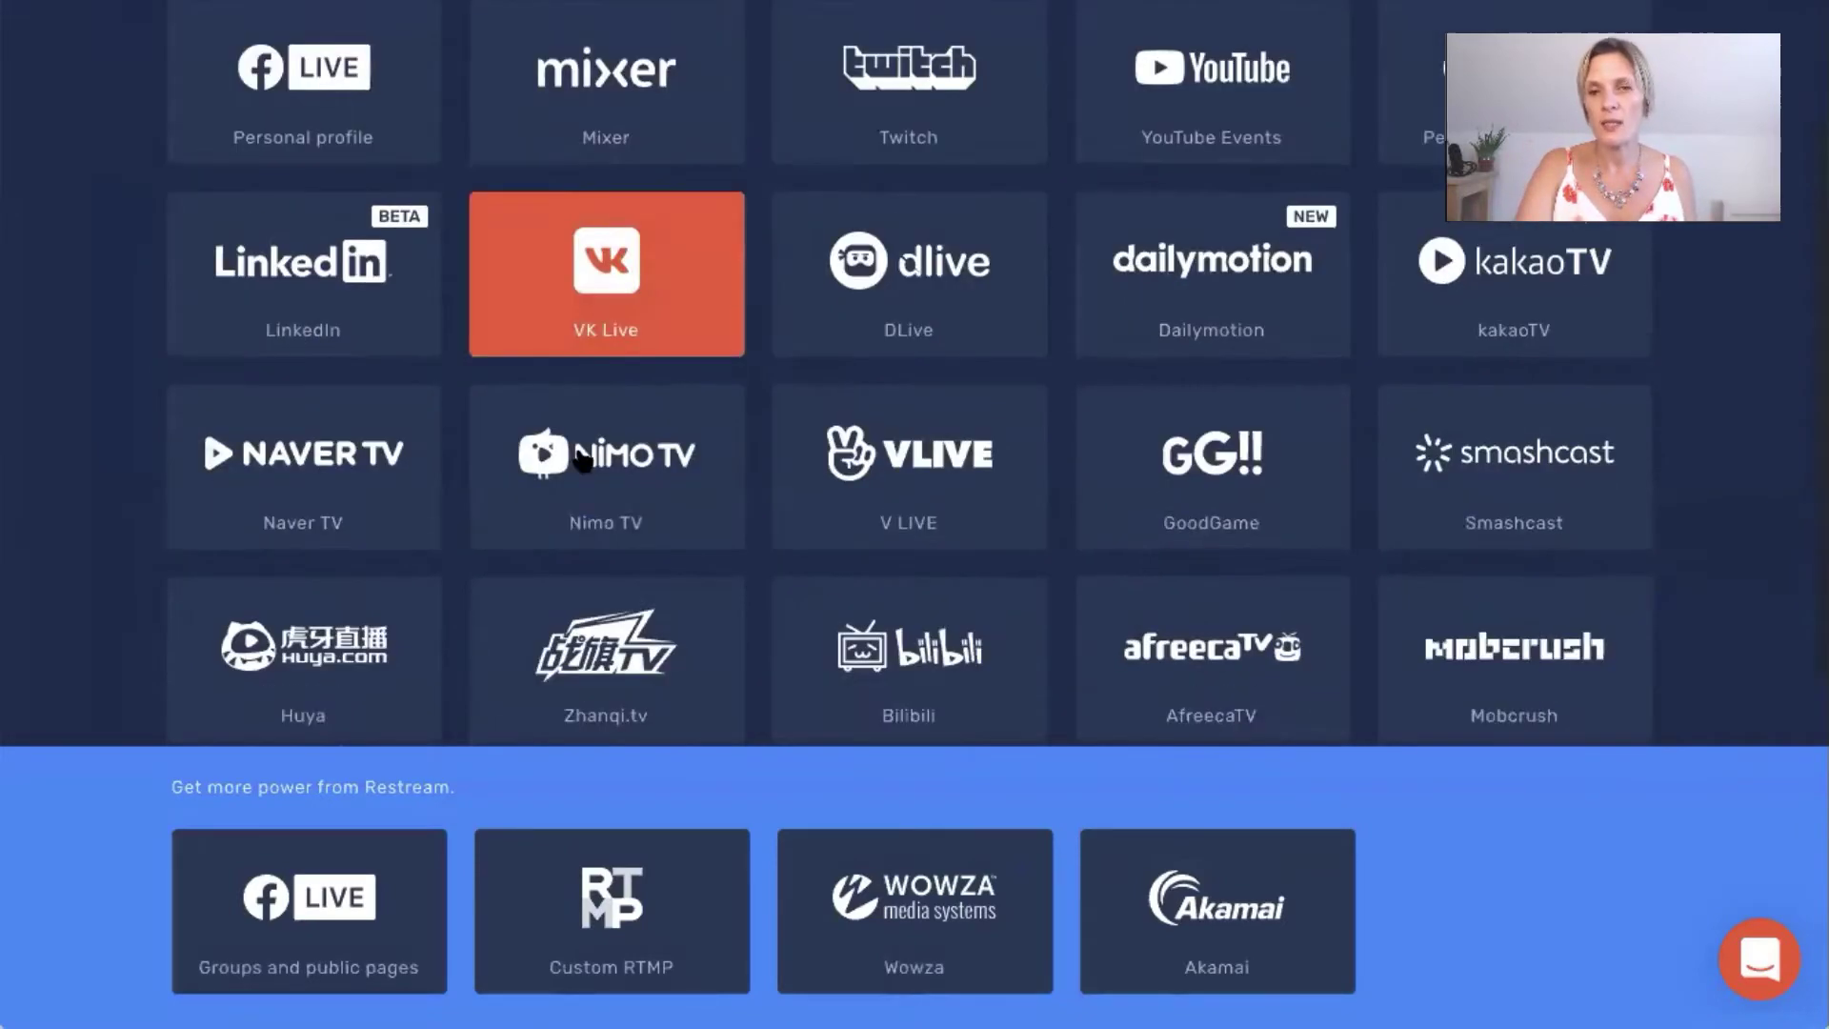
scroll(583, 462, up, 10)
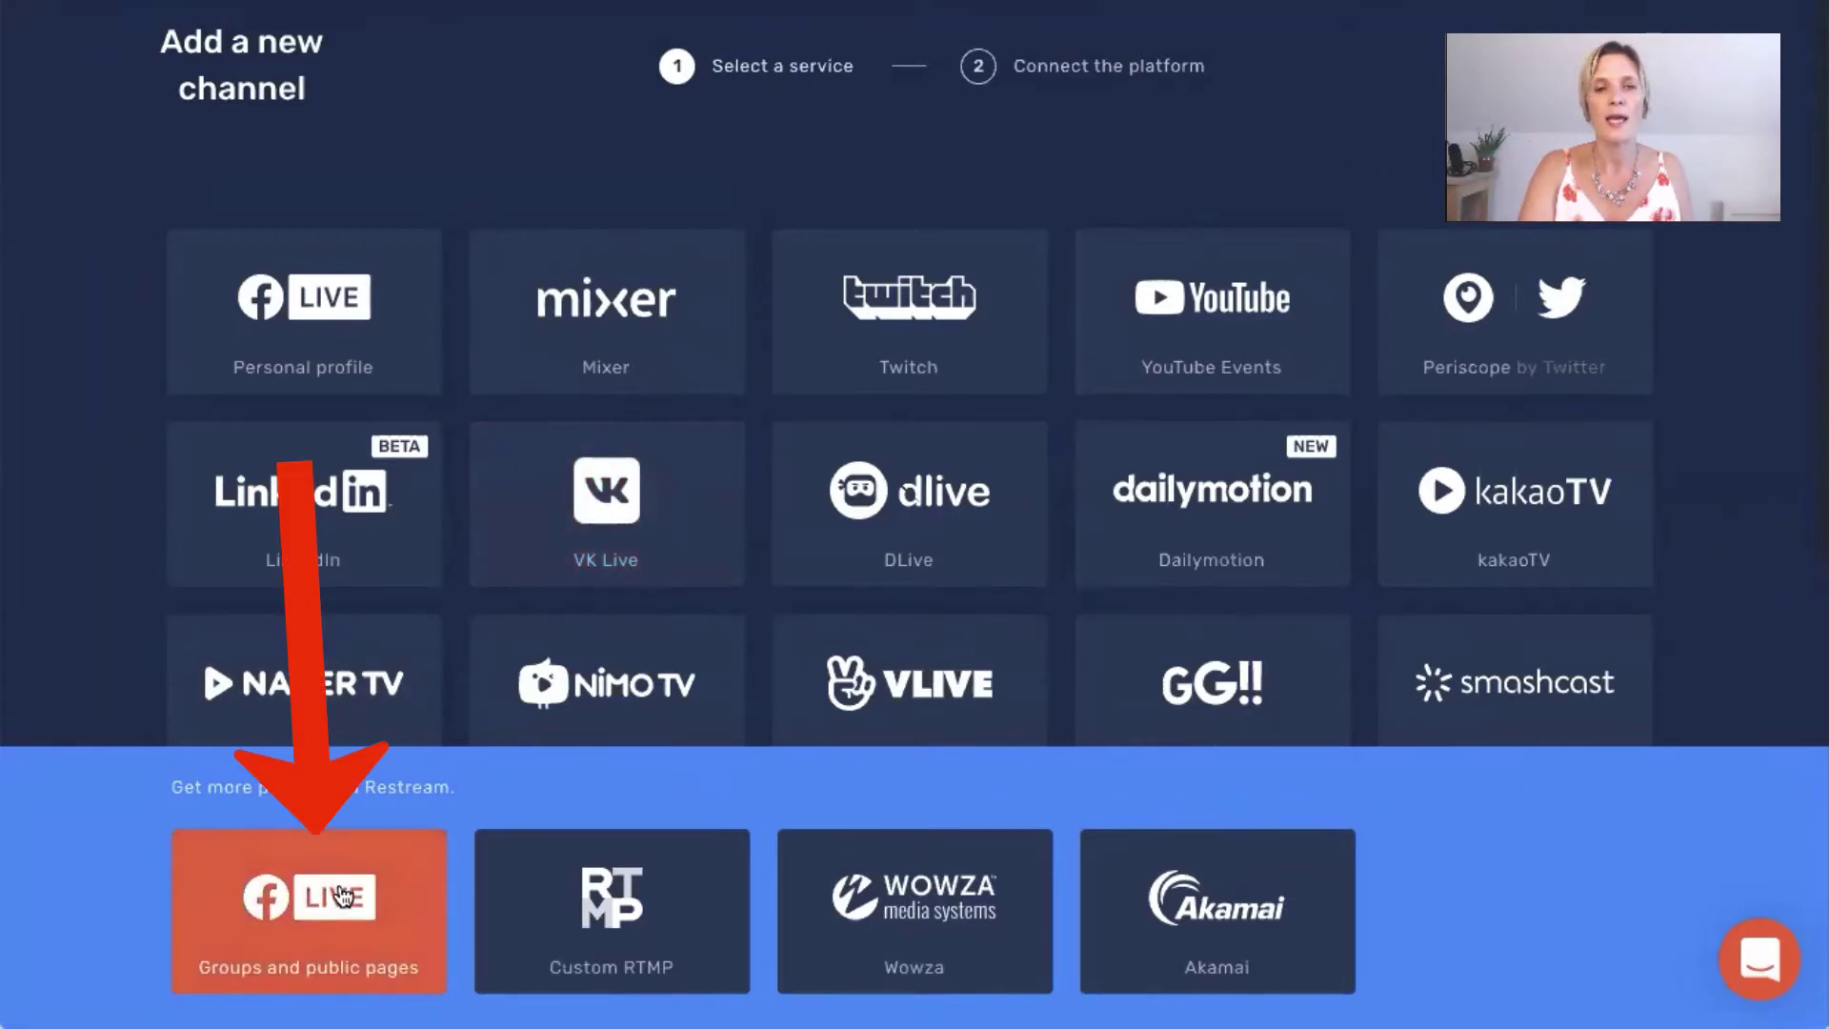
click(292, 877)
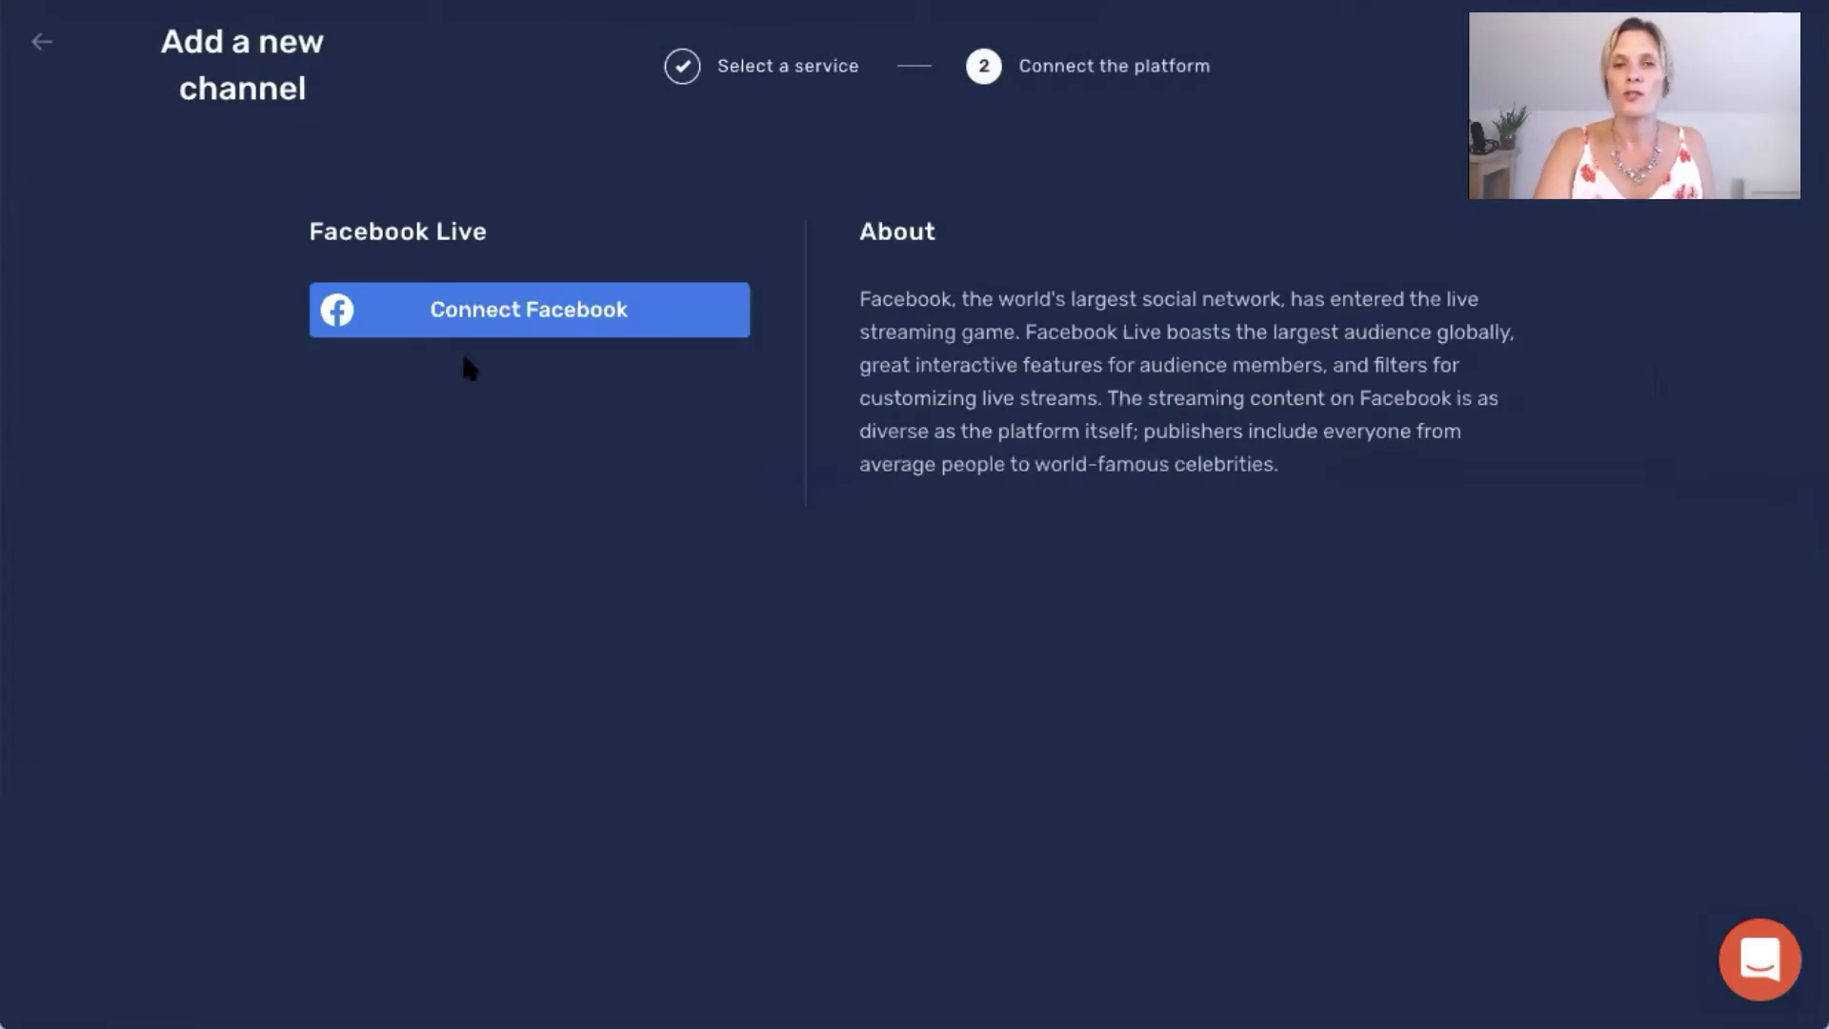
click(495, 316)
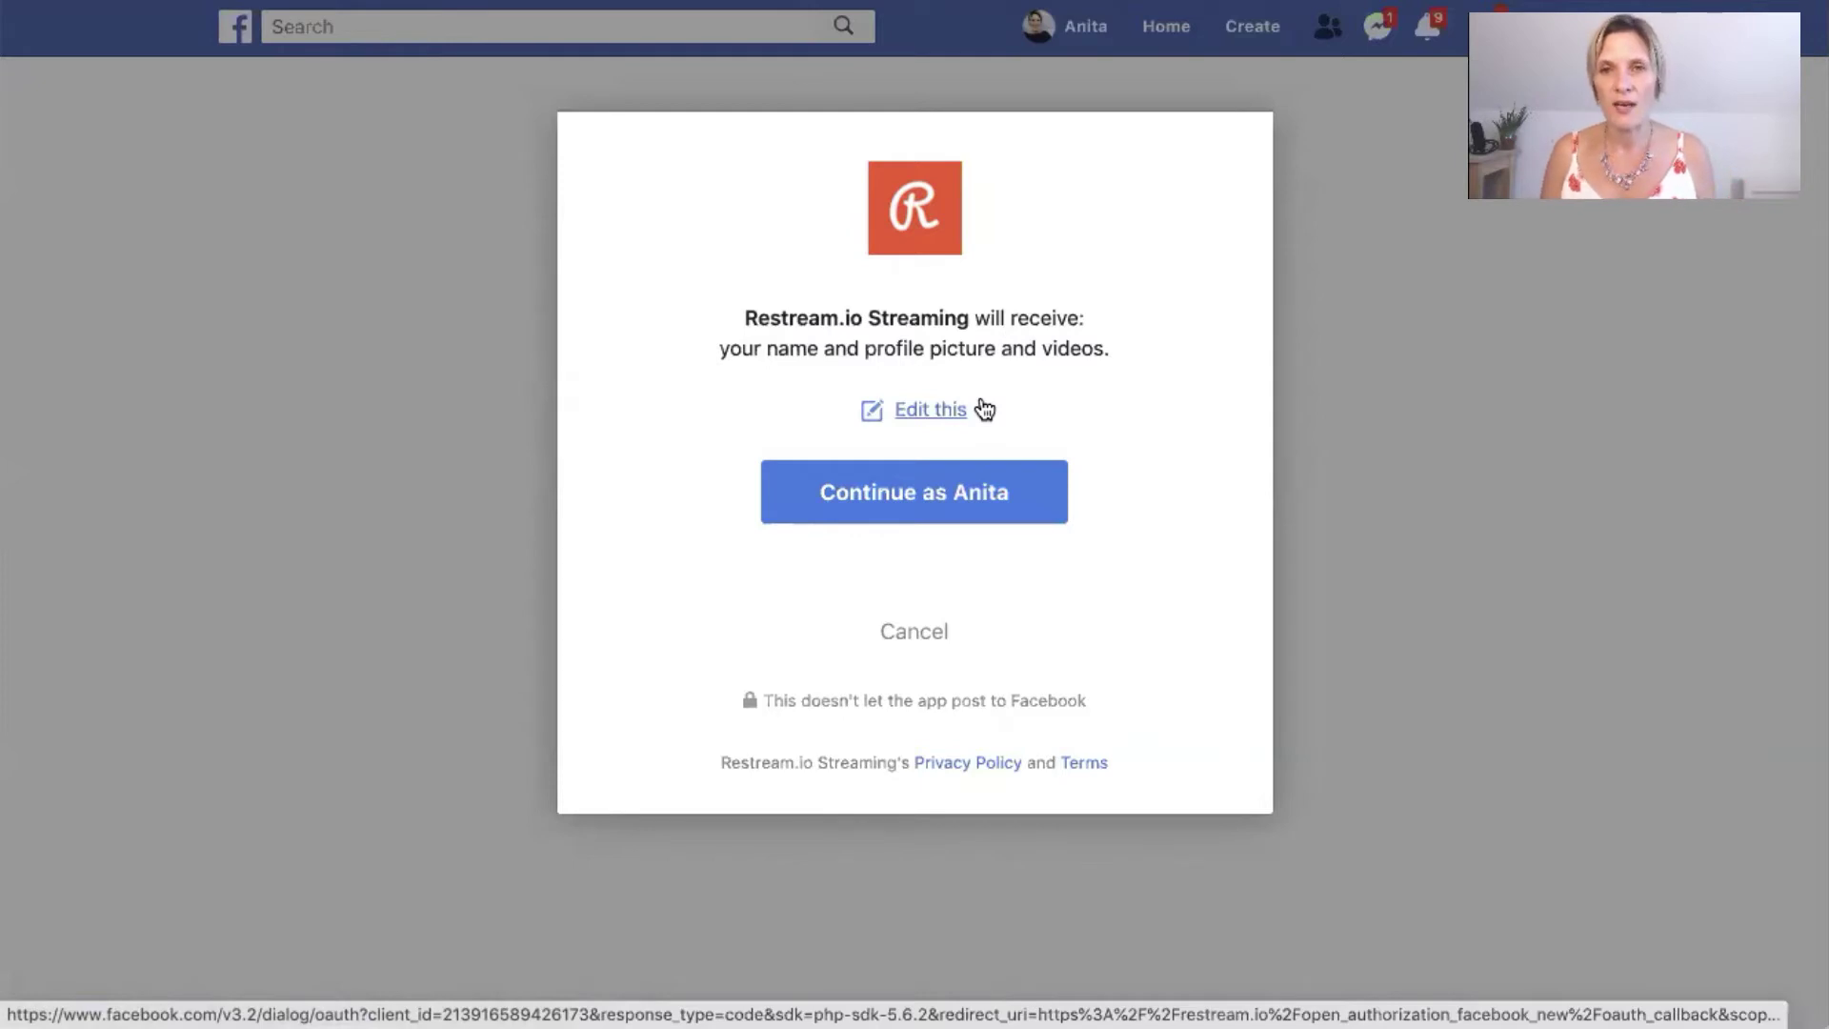
Step: Authorise Restream.io Streaming on the Facebook account, allowing timeline posts visible to Friends and the requested Page and group permissions
click(923, 493)
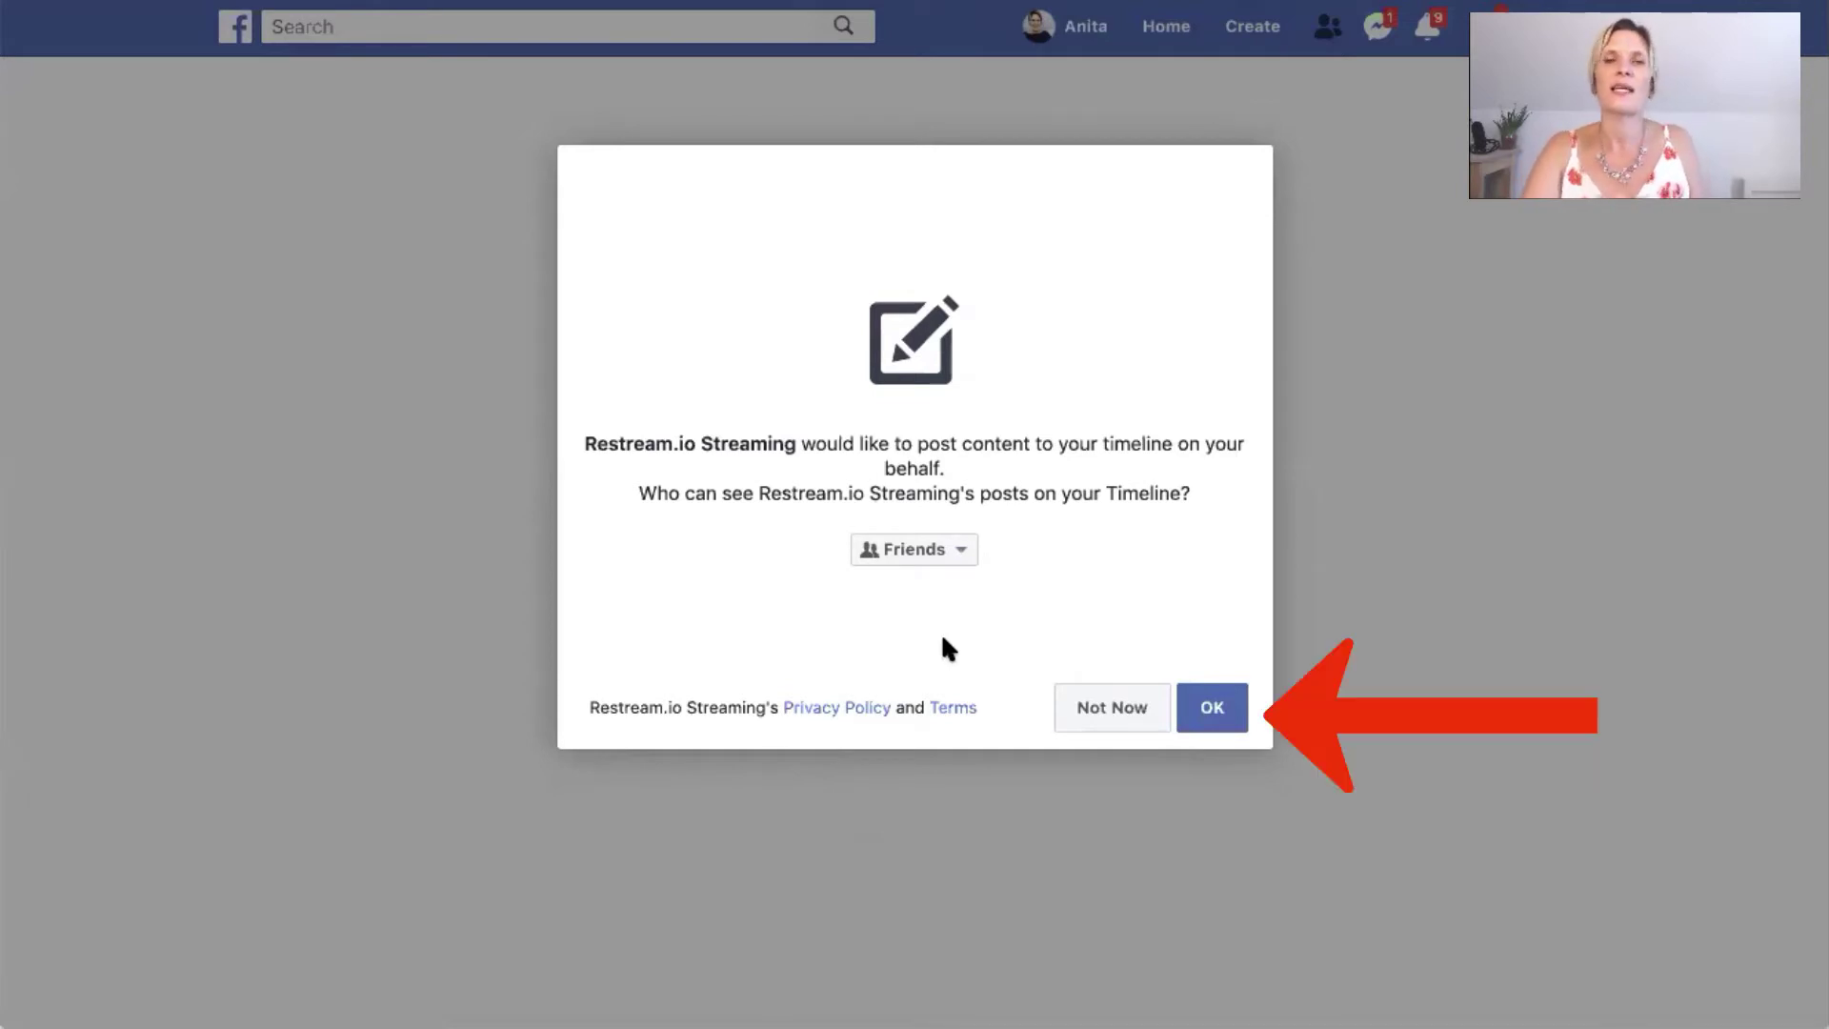
click(1210, 708)
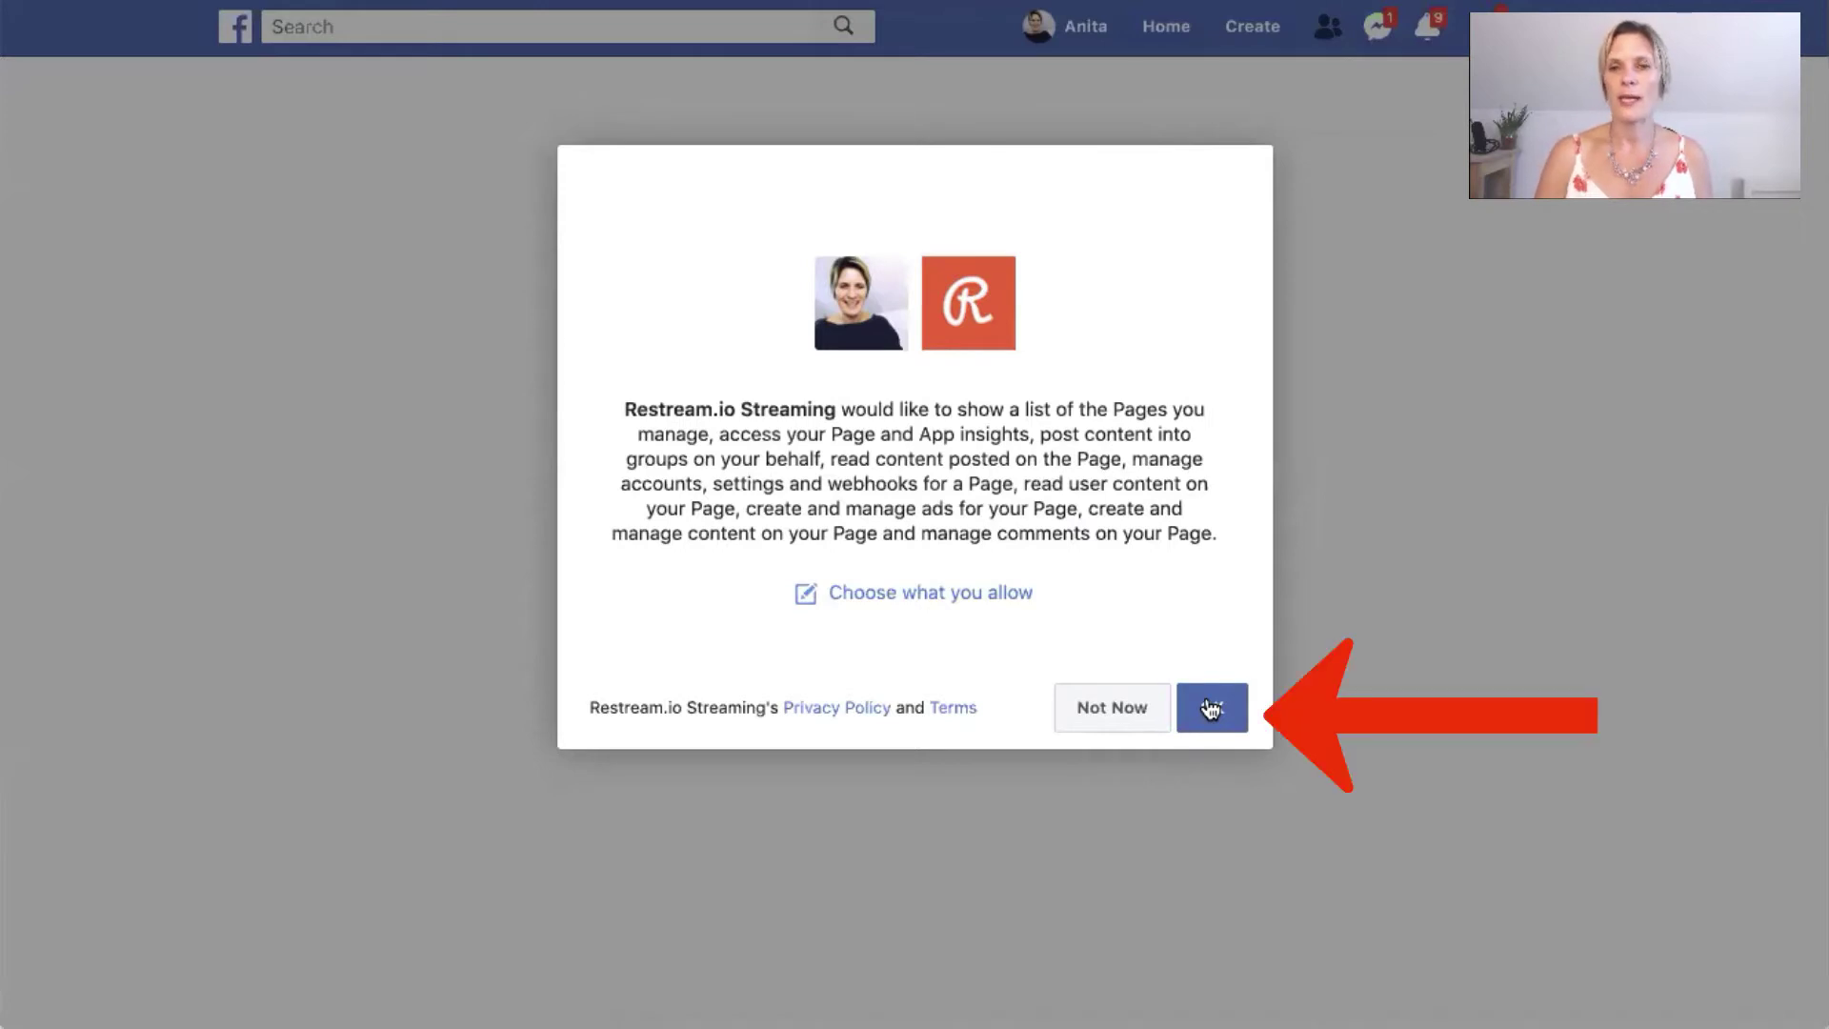
click(1211, 709)
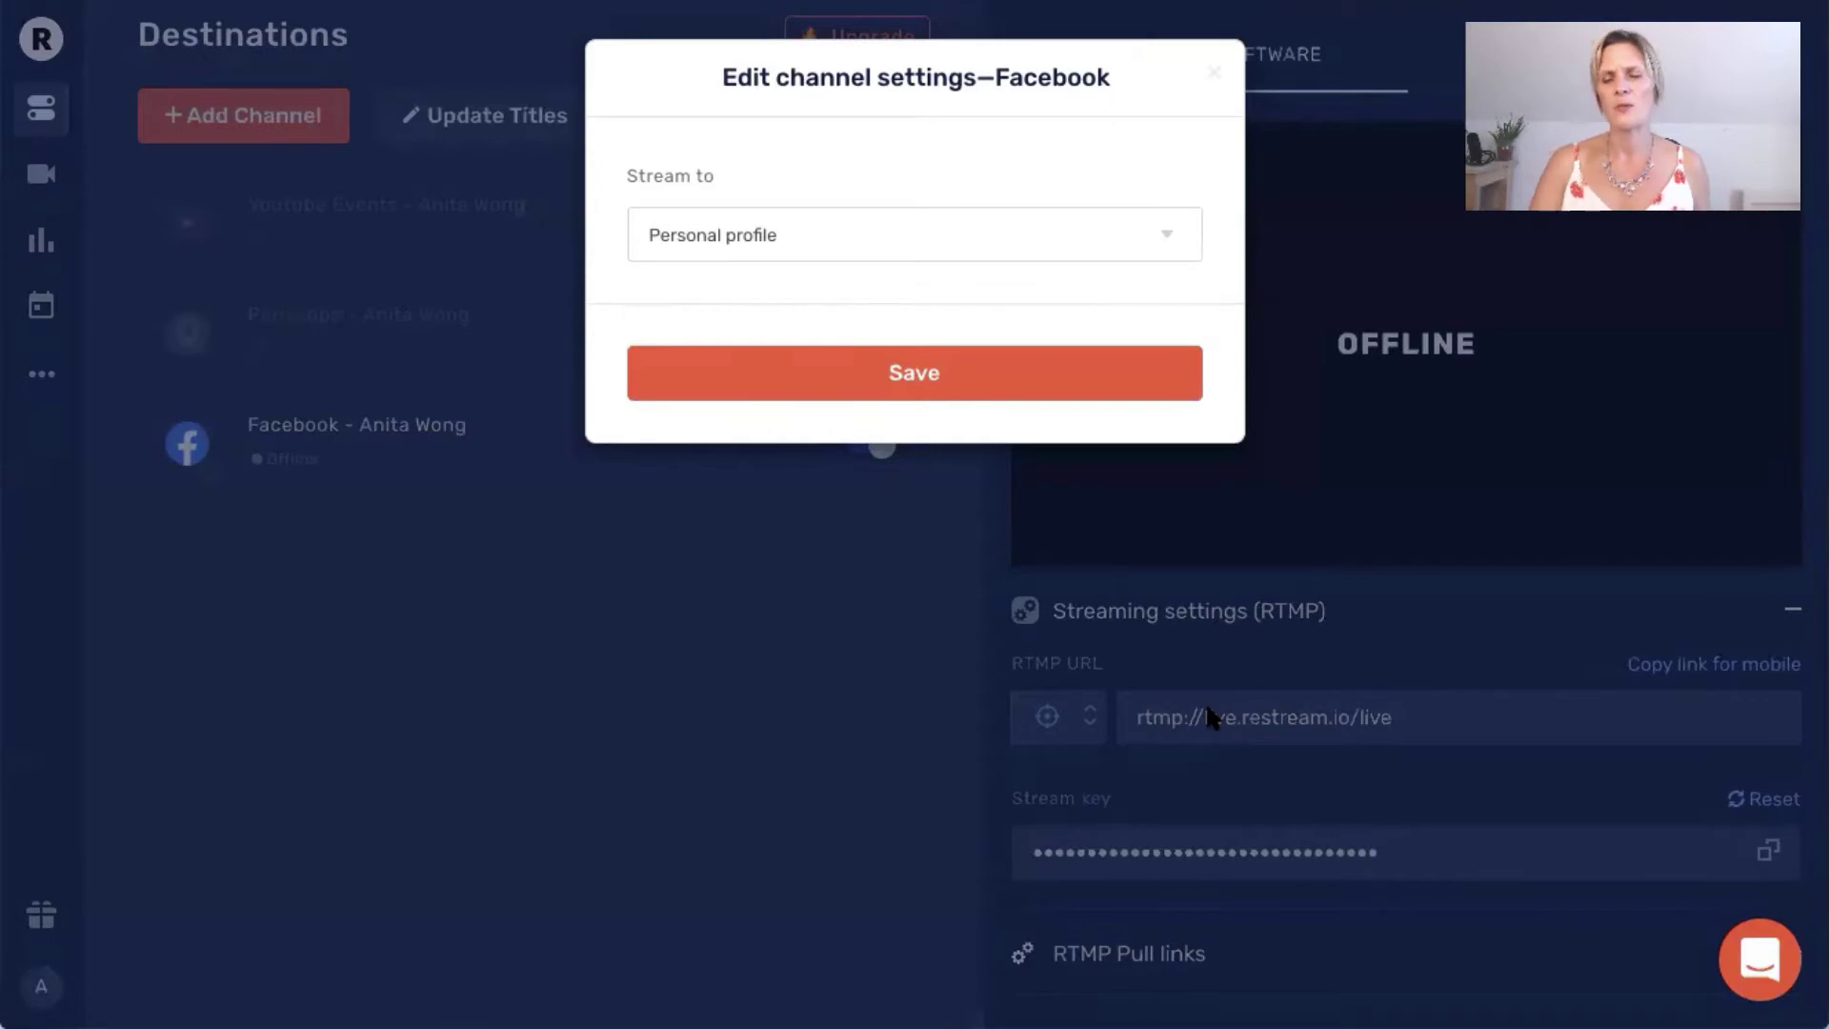
Step: Set the Facebook channel to stream to the account owner's own public page and save the channel settings
click(918, 248)
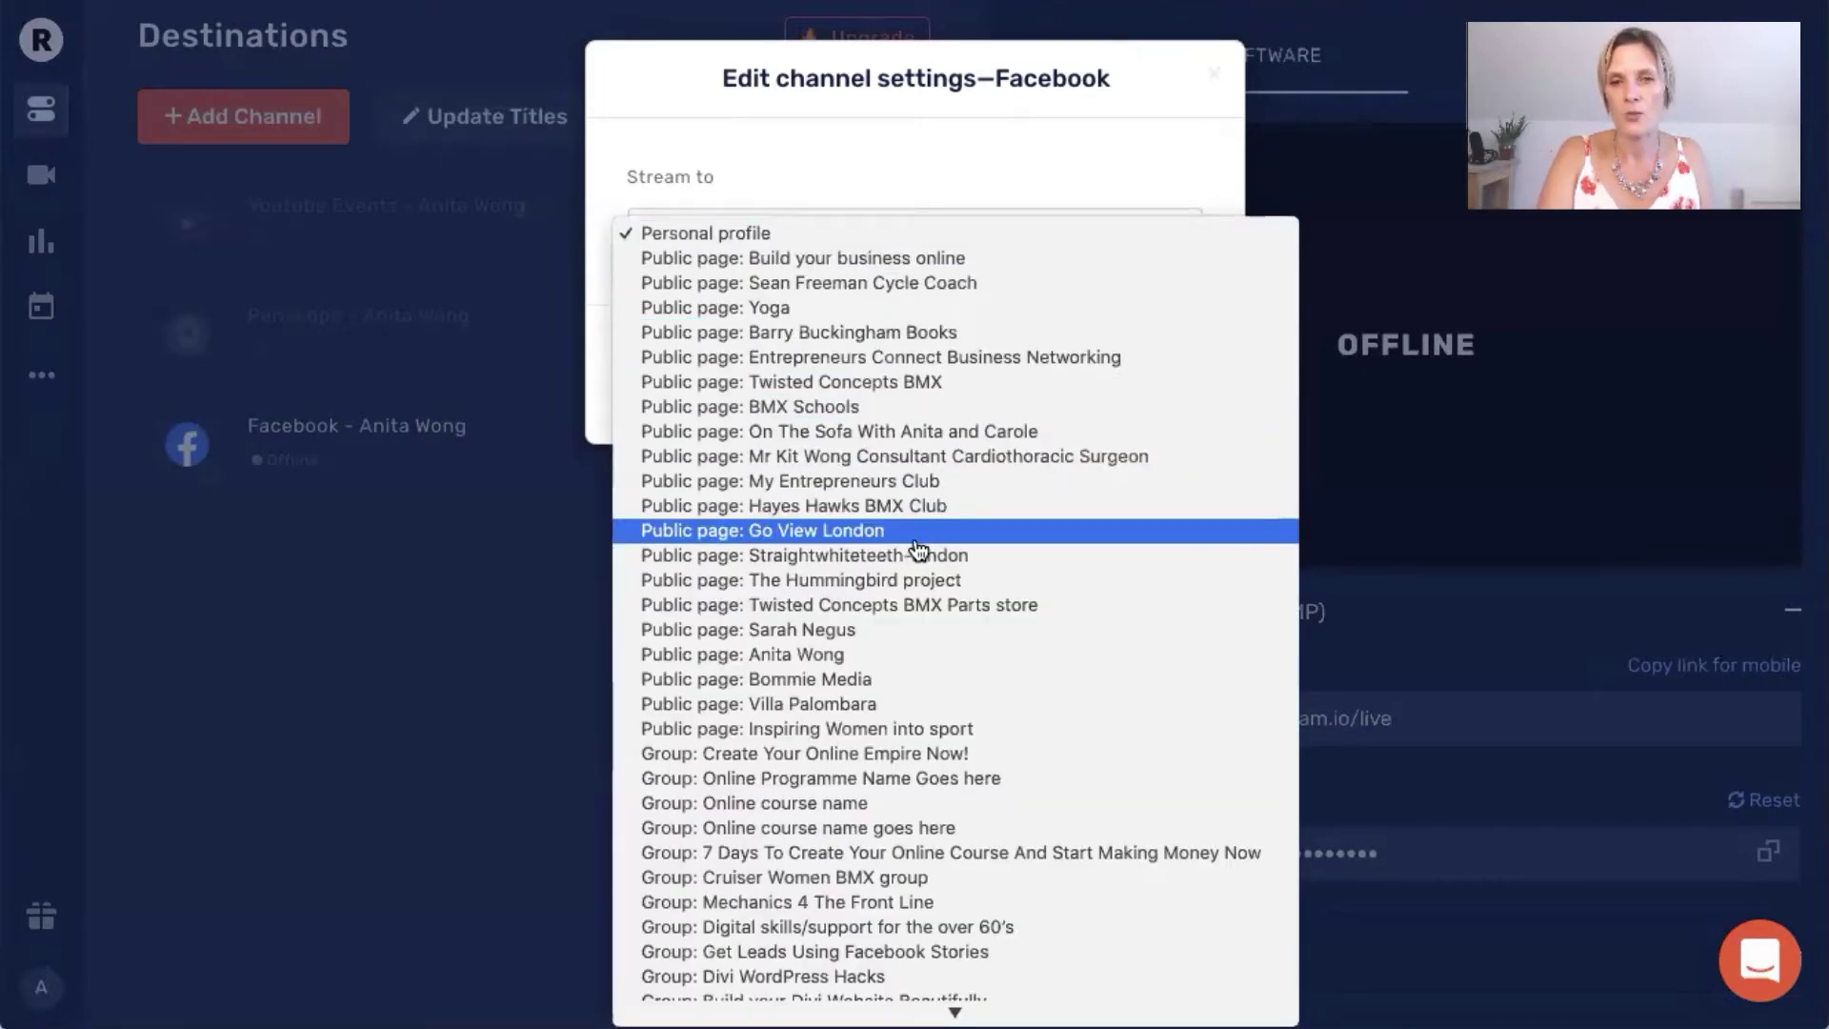
click(906, 655)
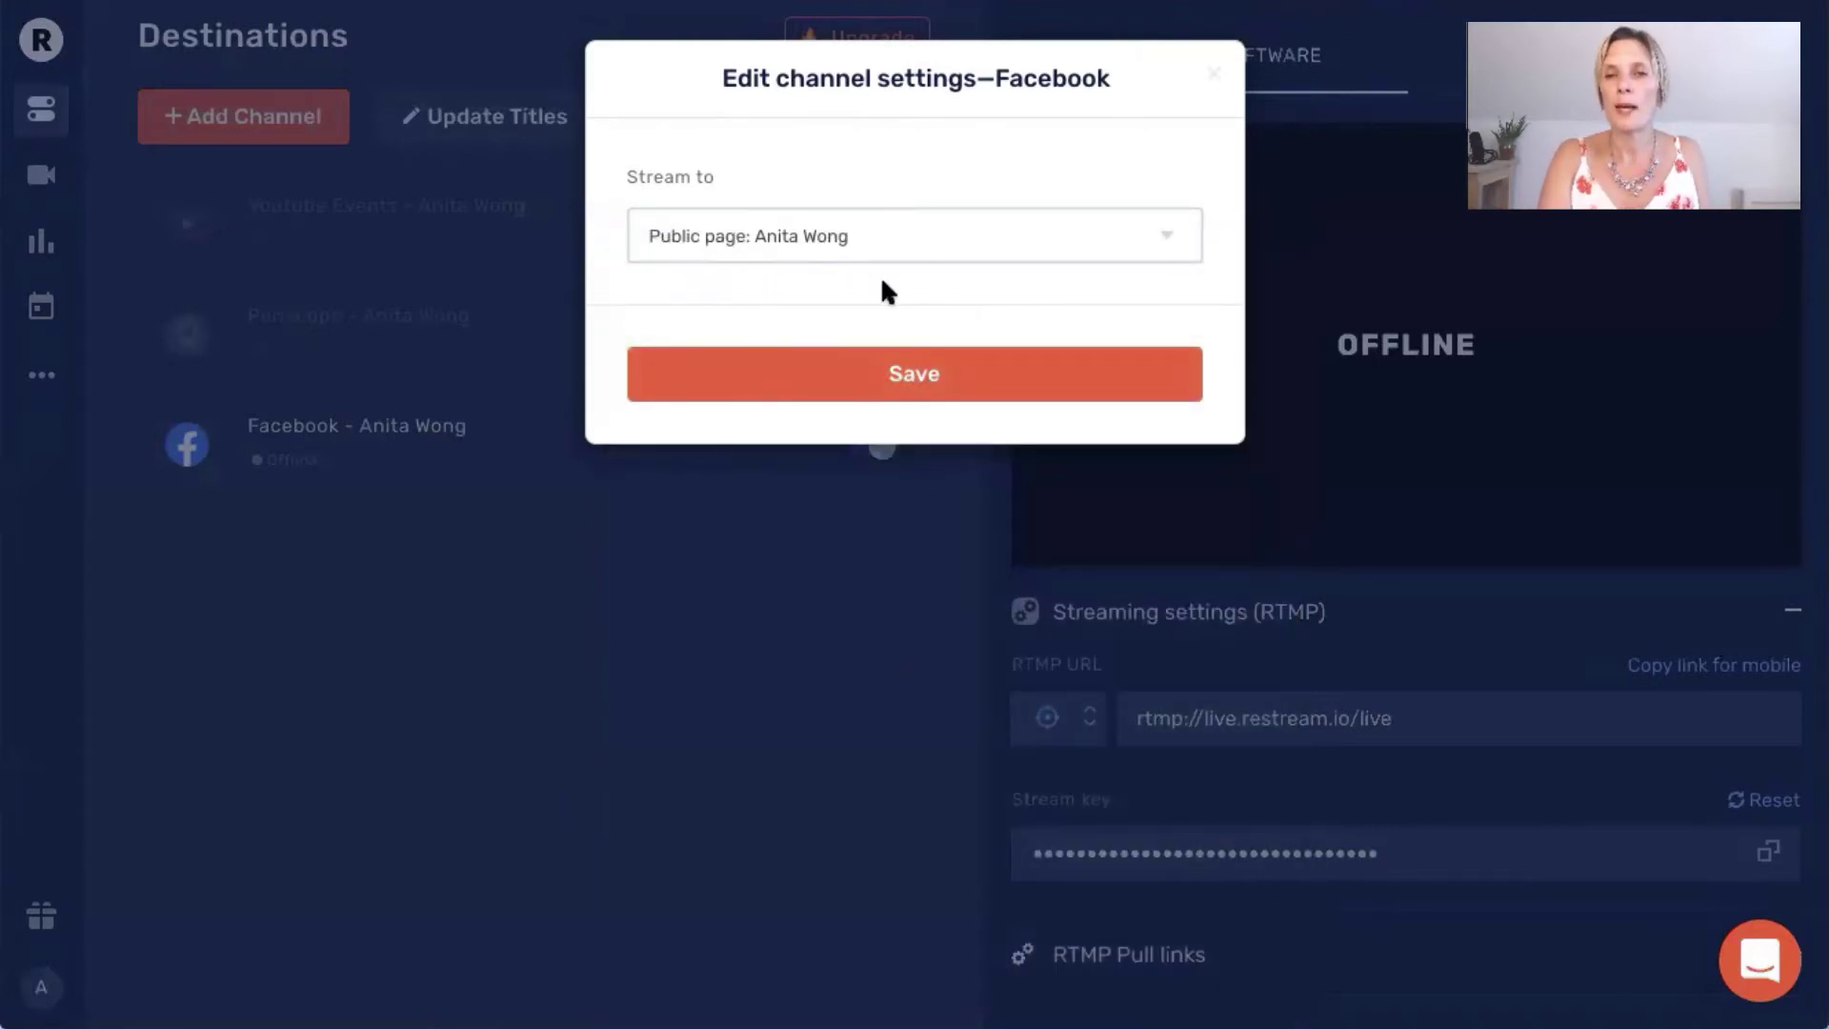
click(896, 370)
click(896, 371)
click(894, 367)
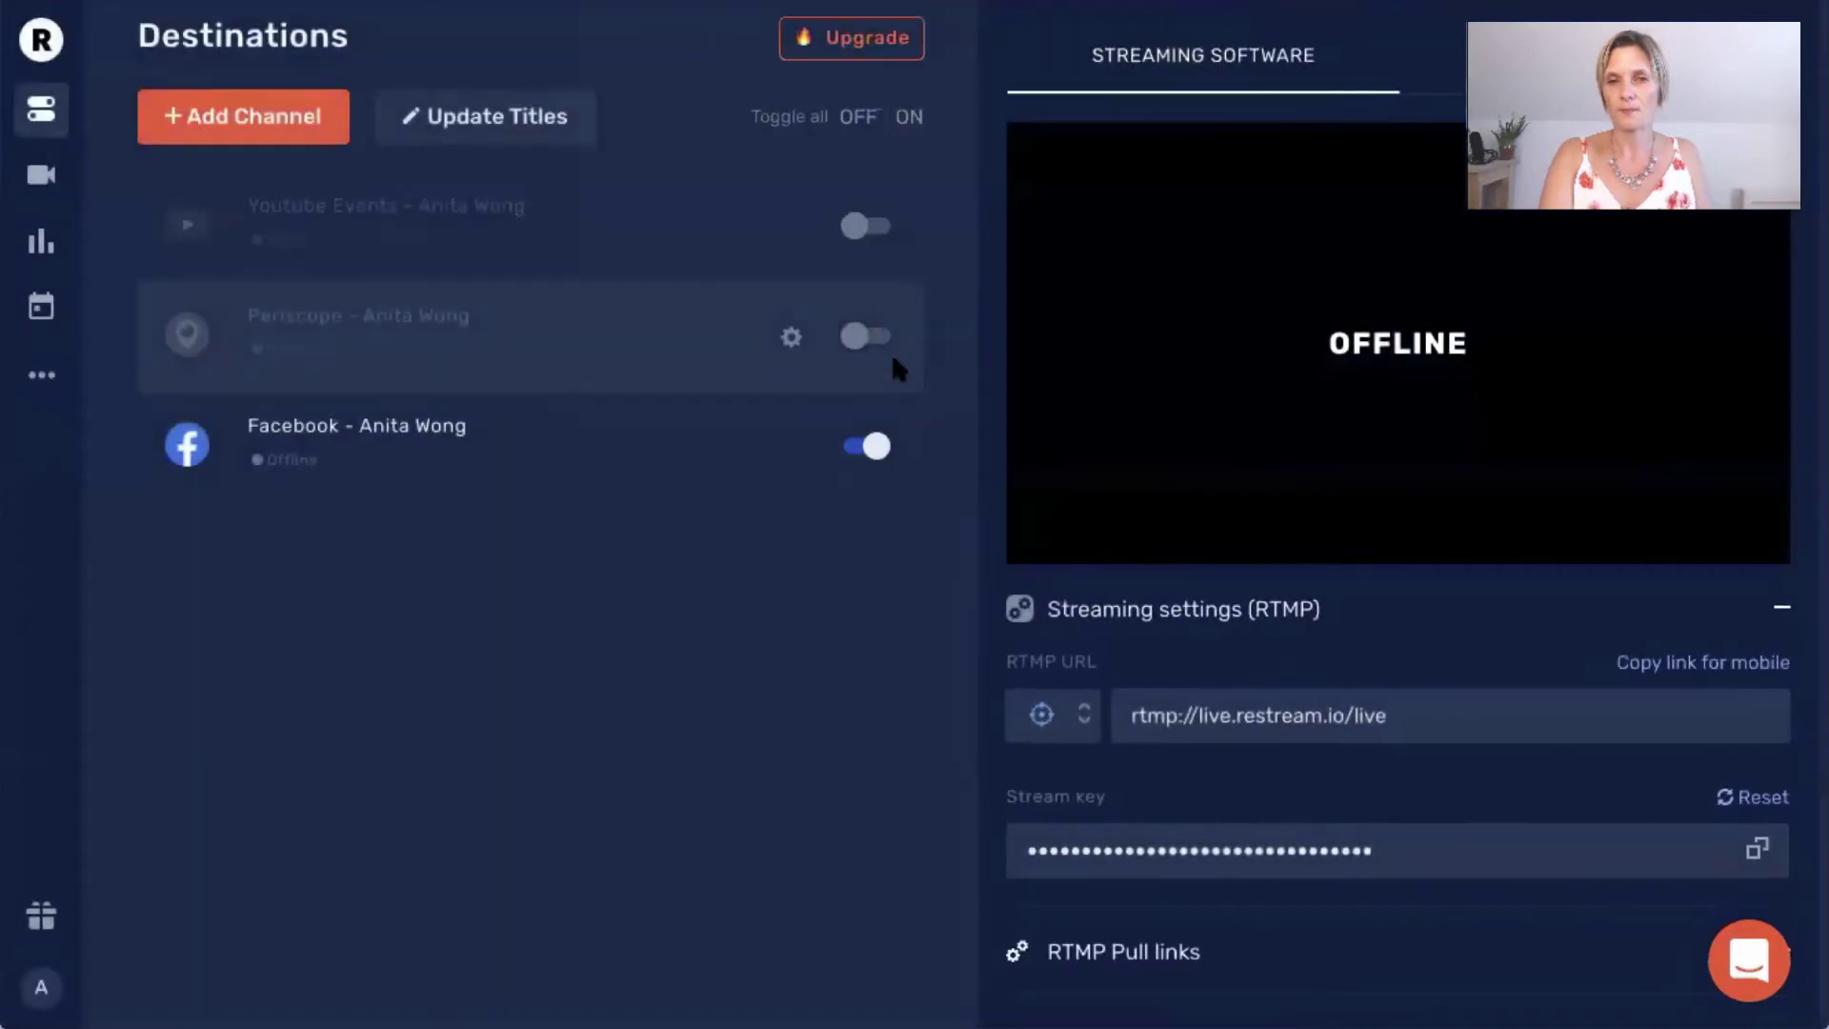
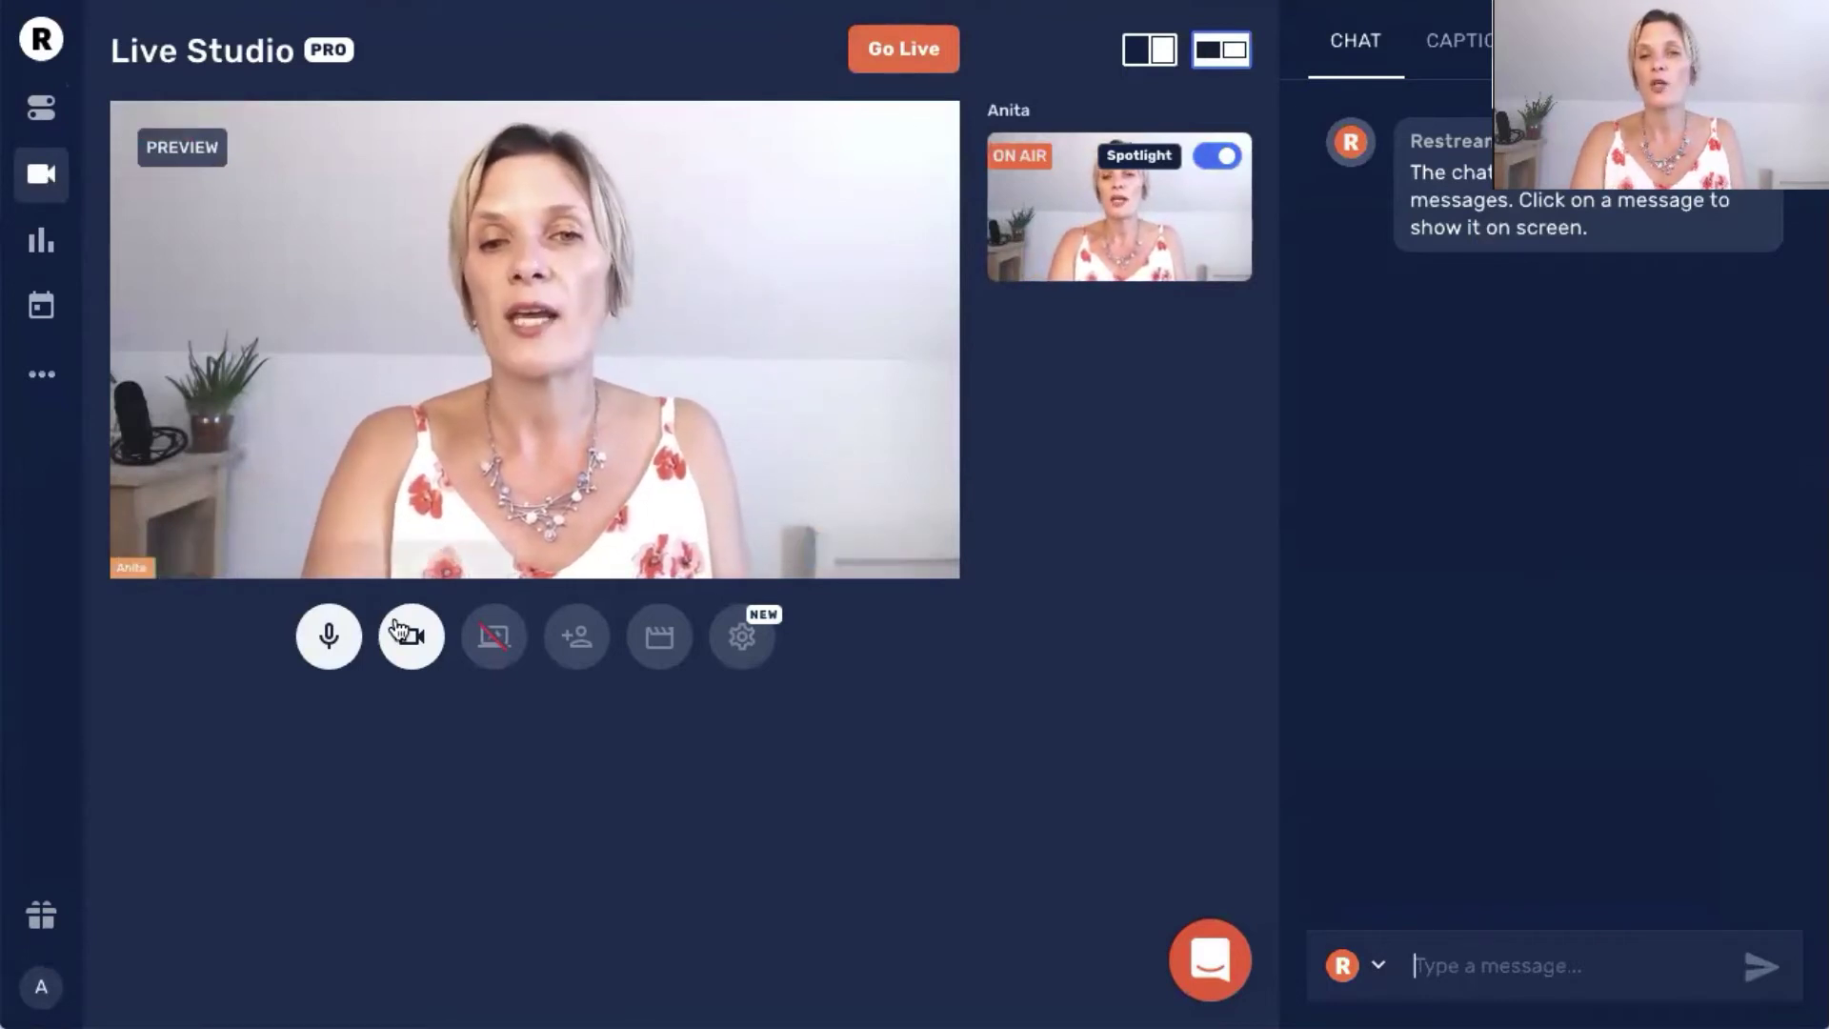
Step: Set the Live Studio audio input to Blue Snowball and close the audio and video settings
click(753, 636)
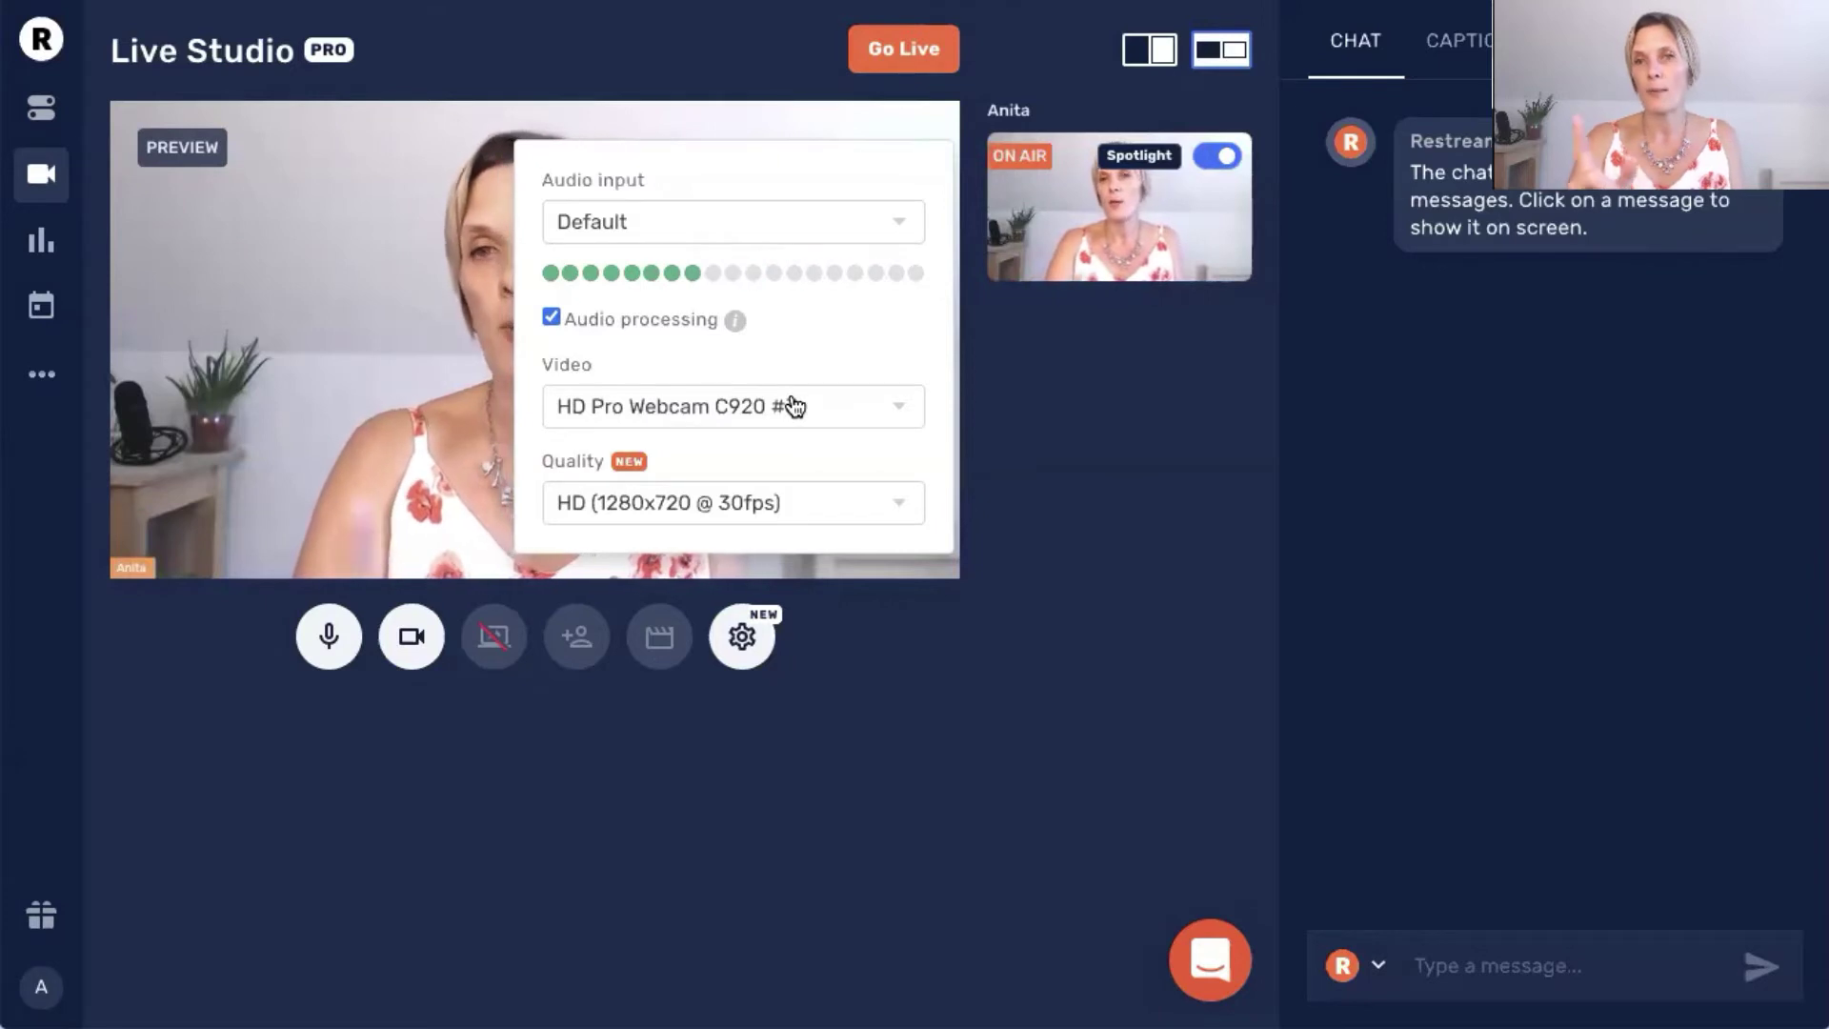
click(750, 224)
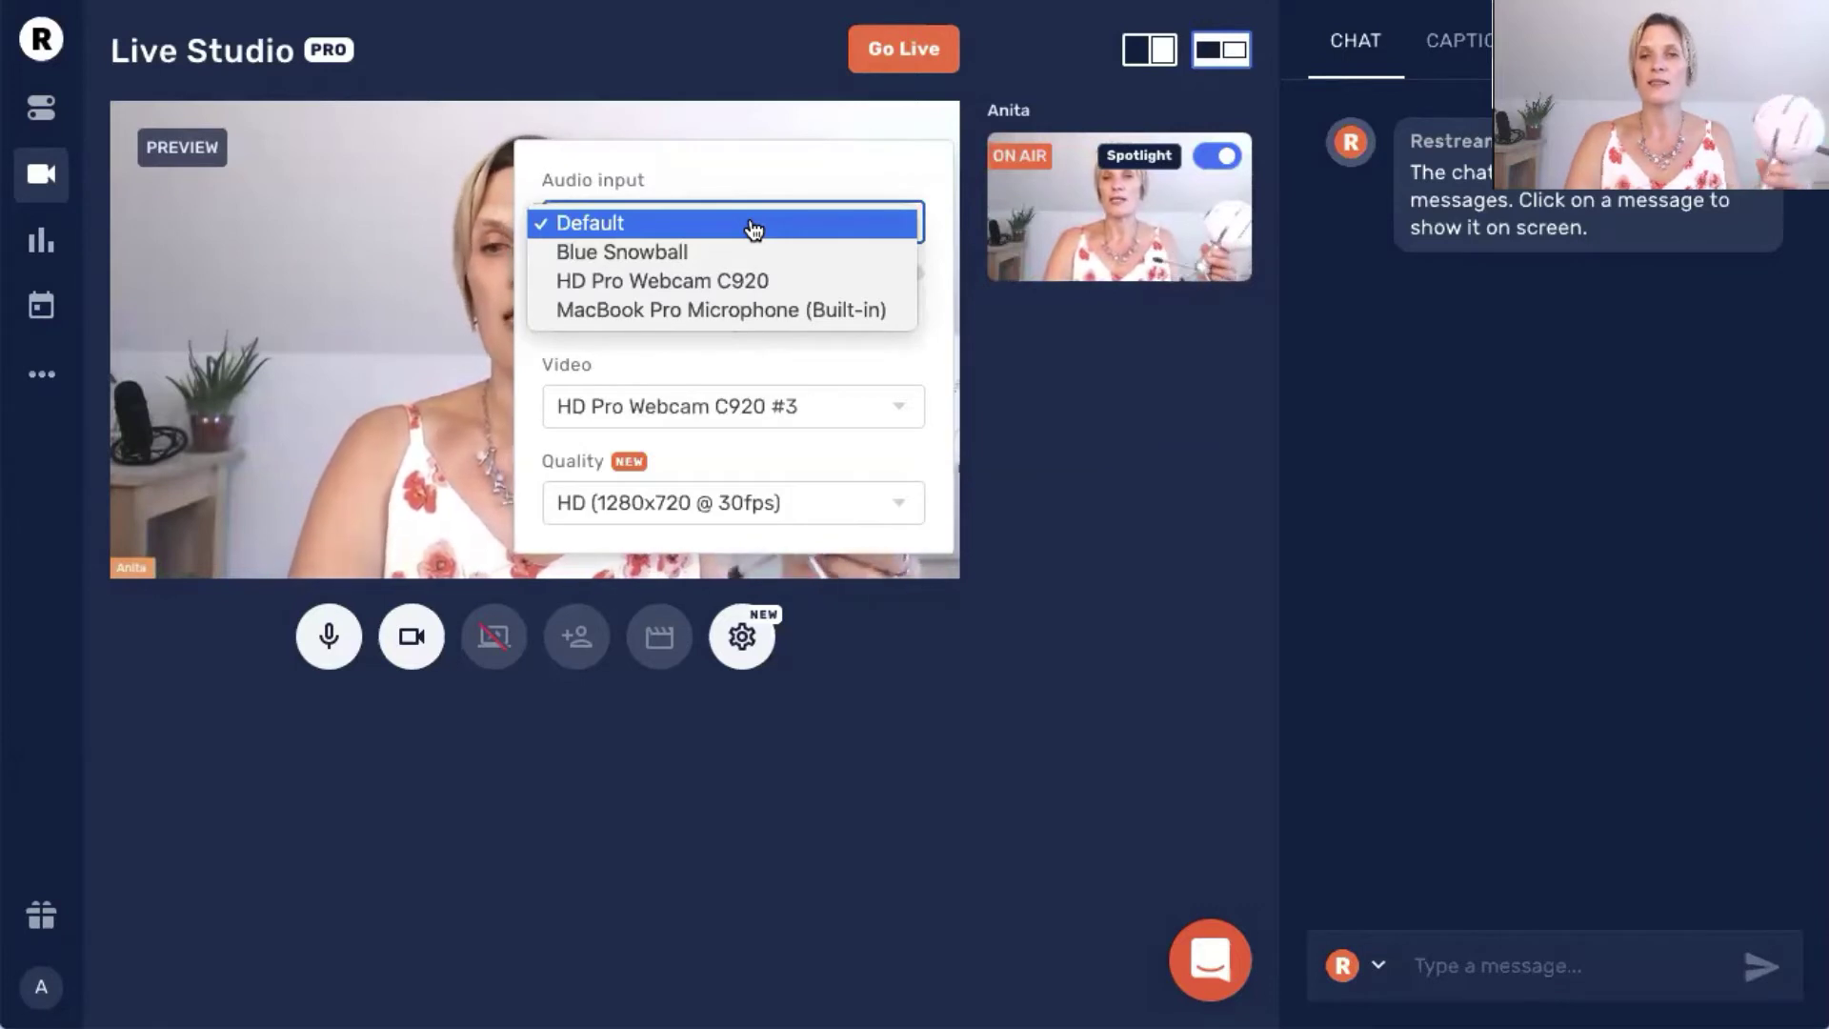
click(752, 259)
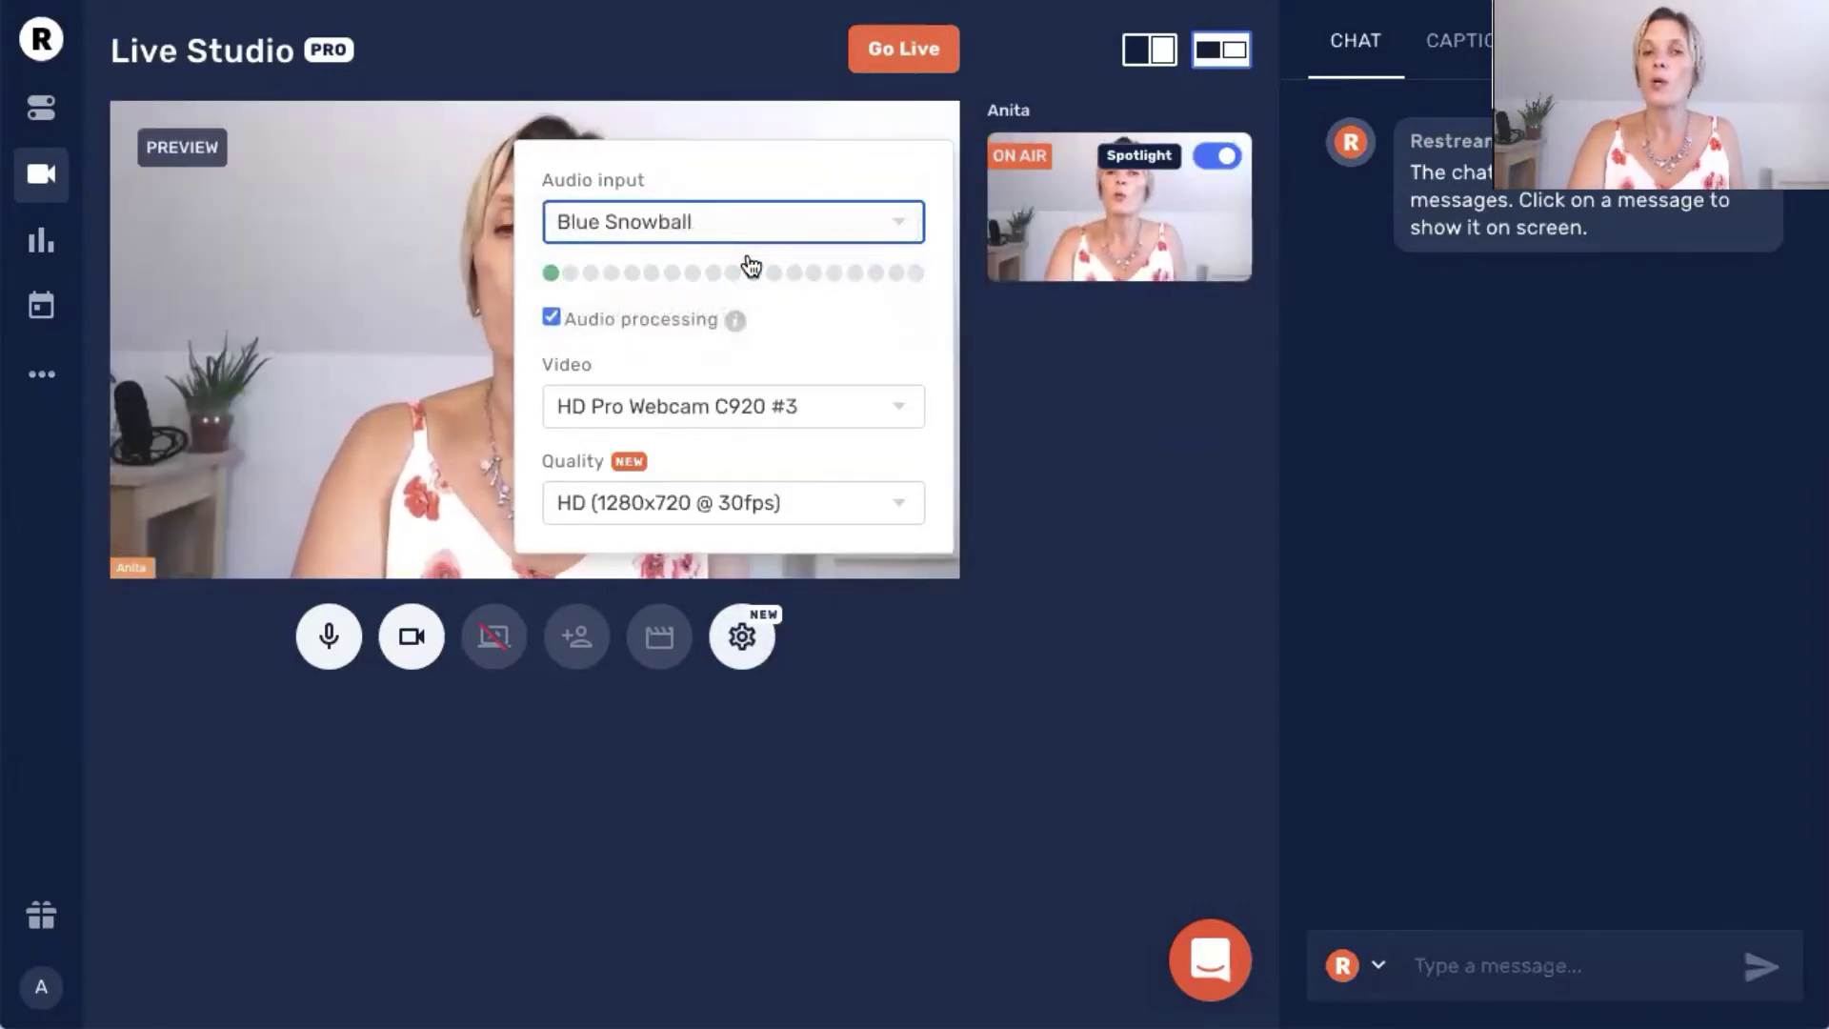
click(742, 637)
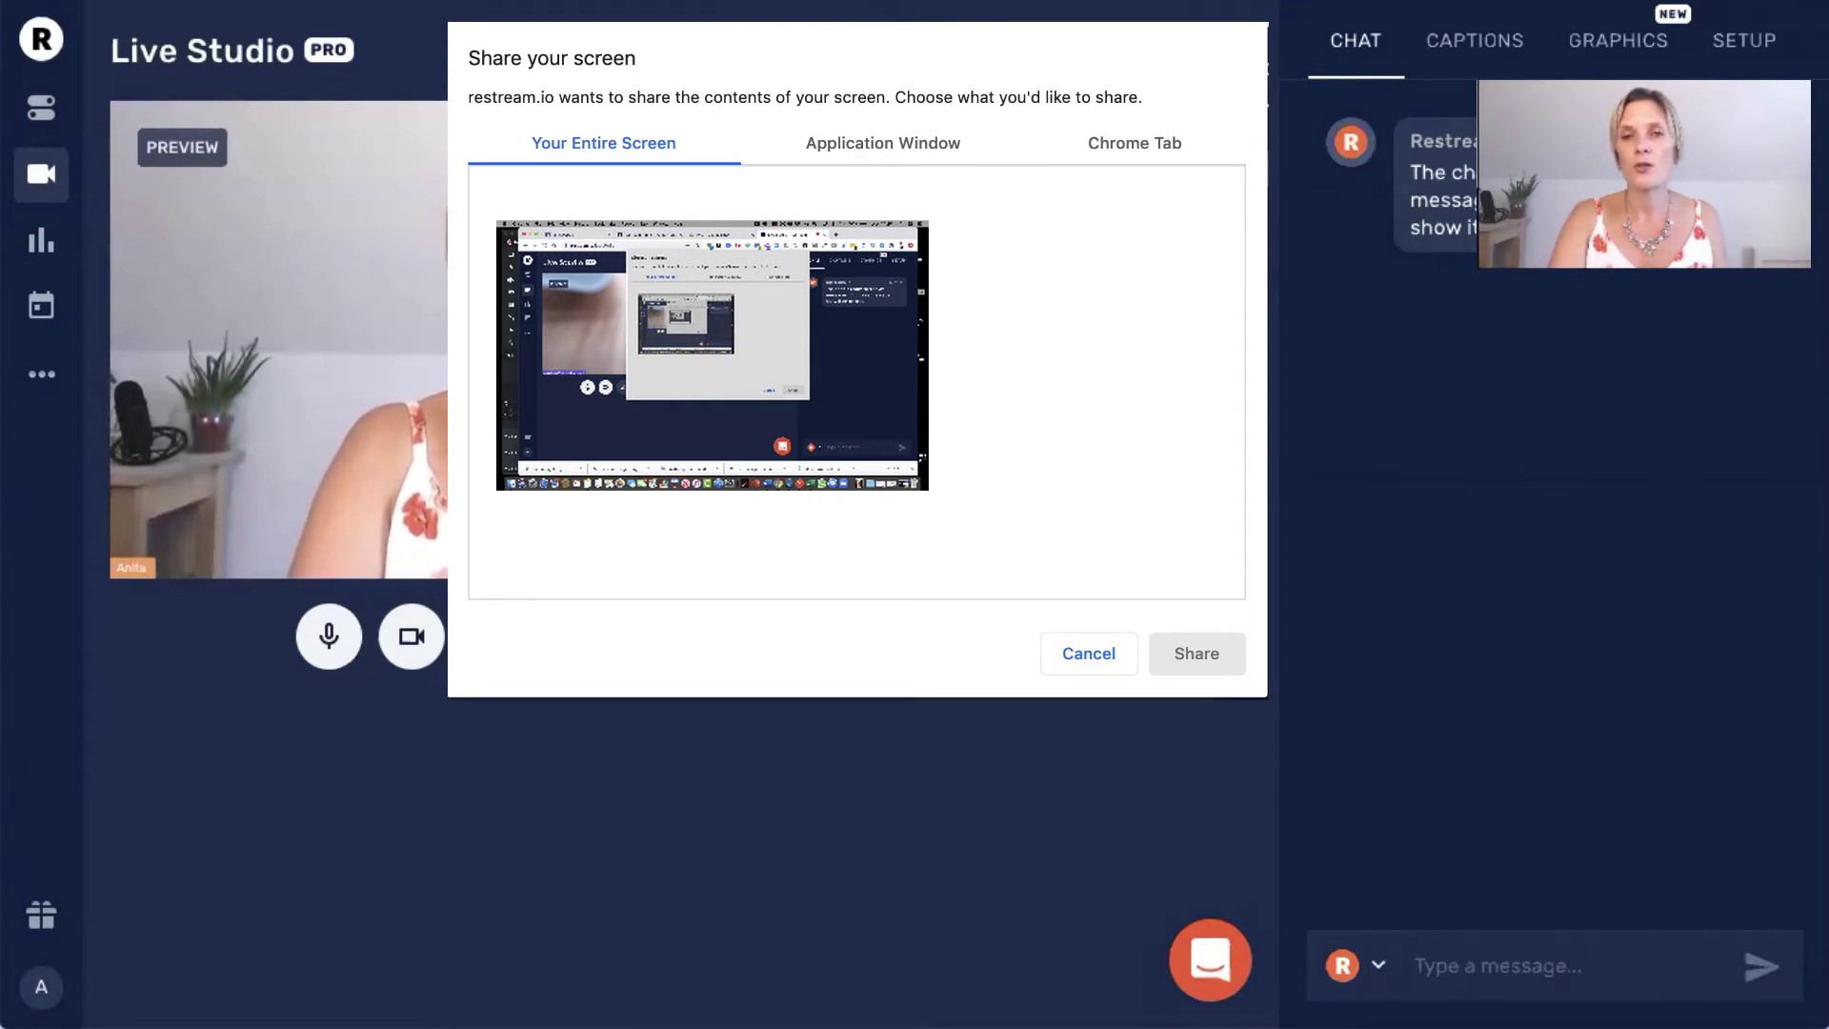
Step: Share the browser tab with Restream's Multistreaming page as a studio source, trying it beside the camera before removing it from the stream
click(1089, 654)
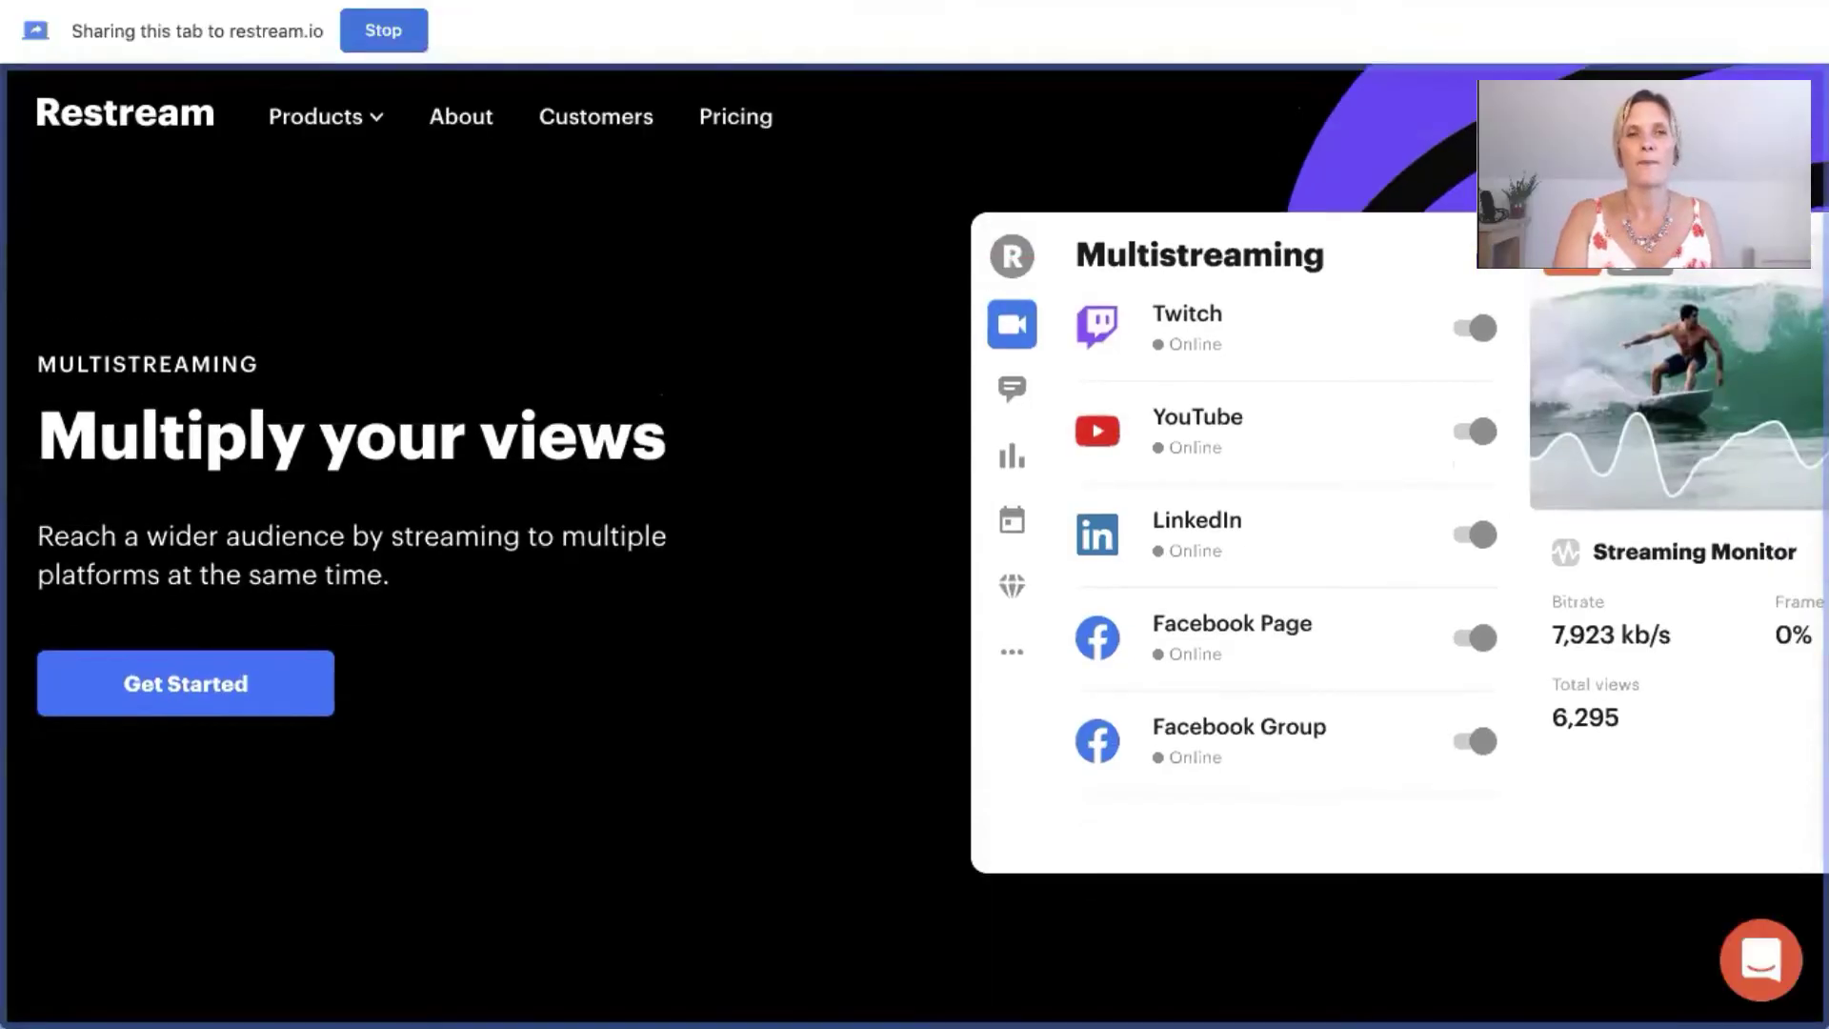
key(ctrl+Tab)
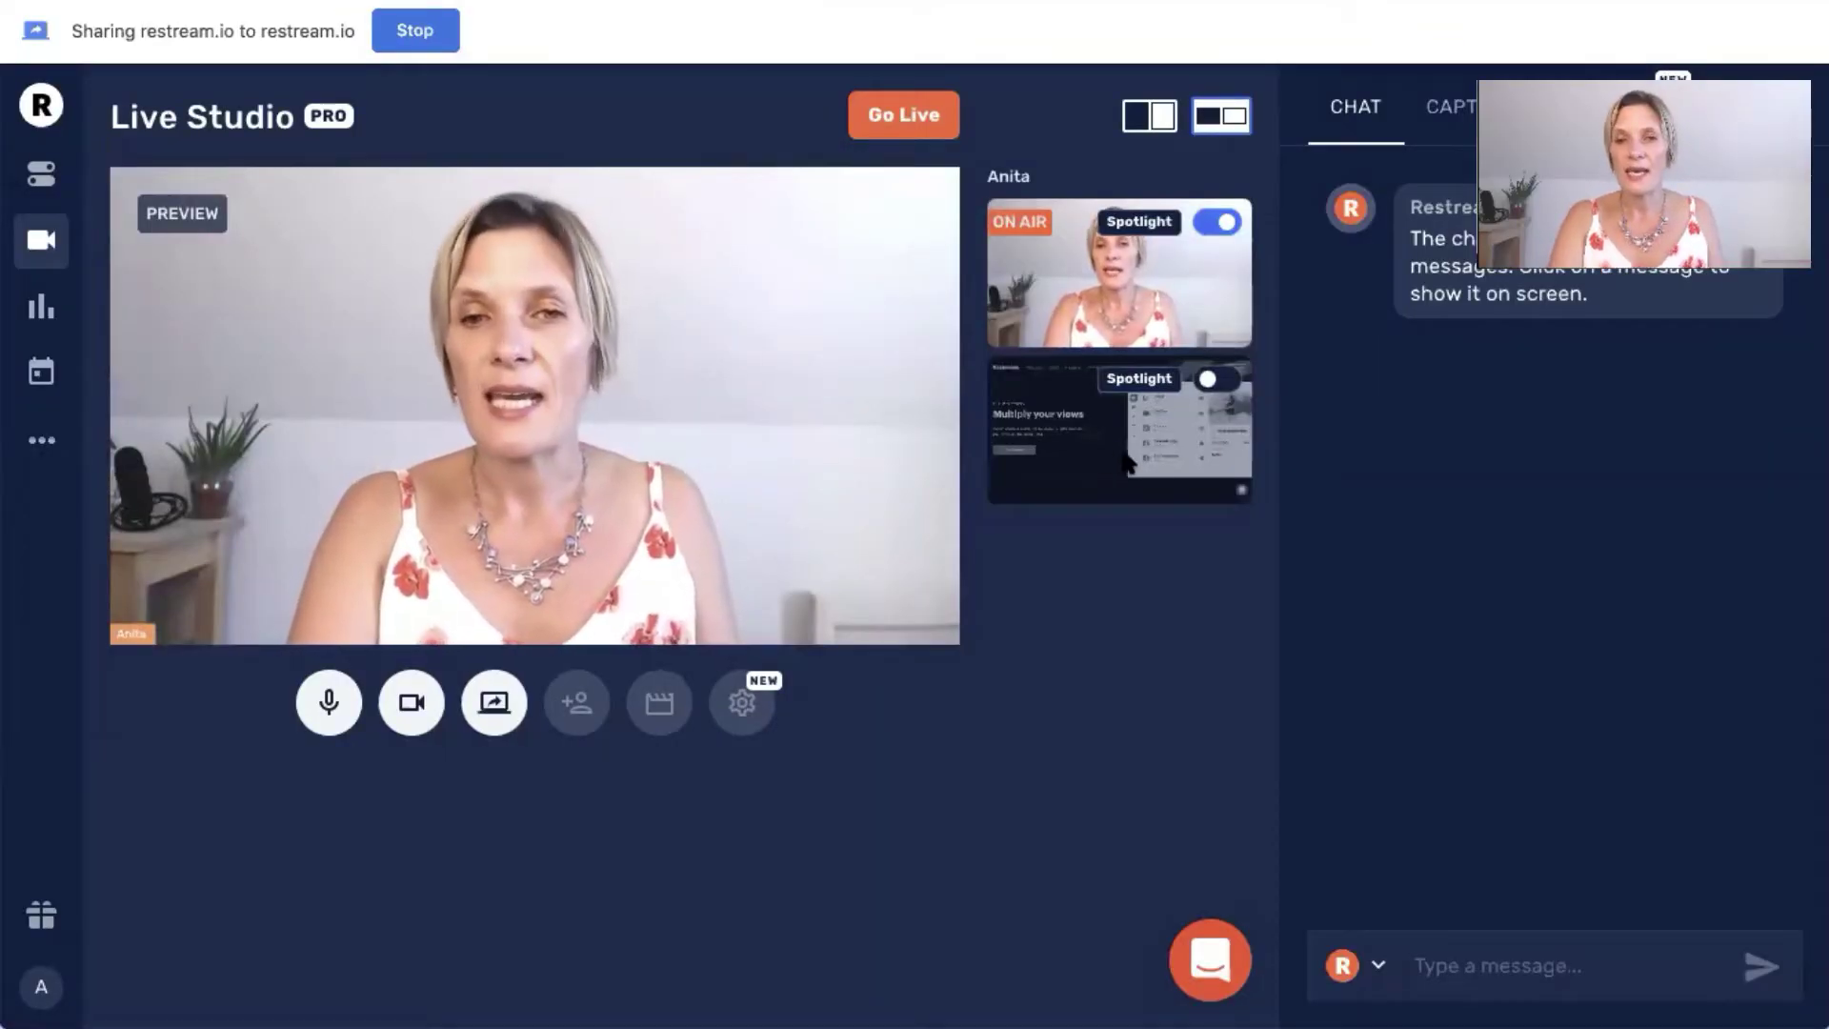
click(1212, 384)
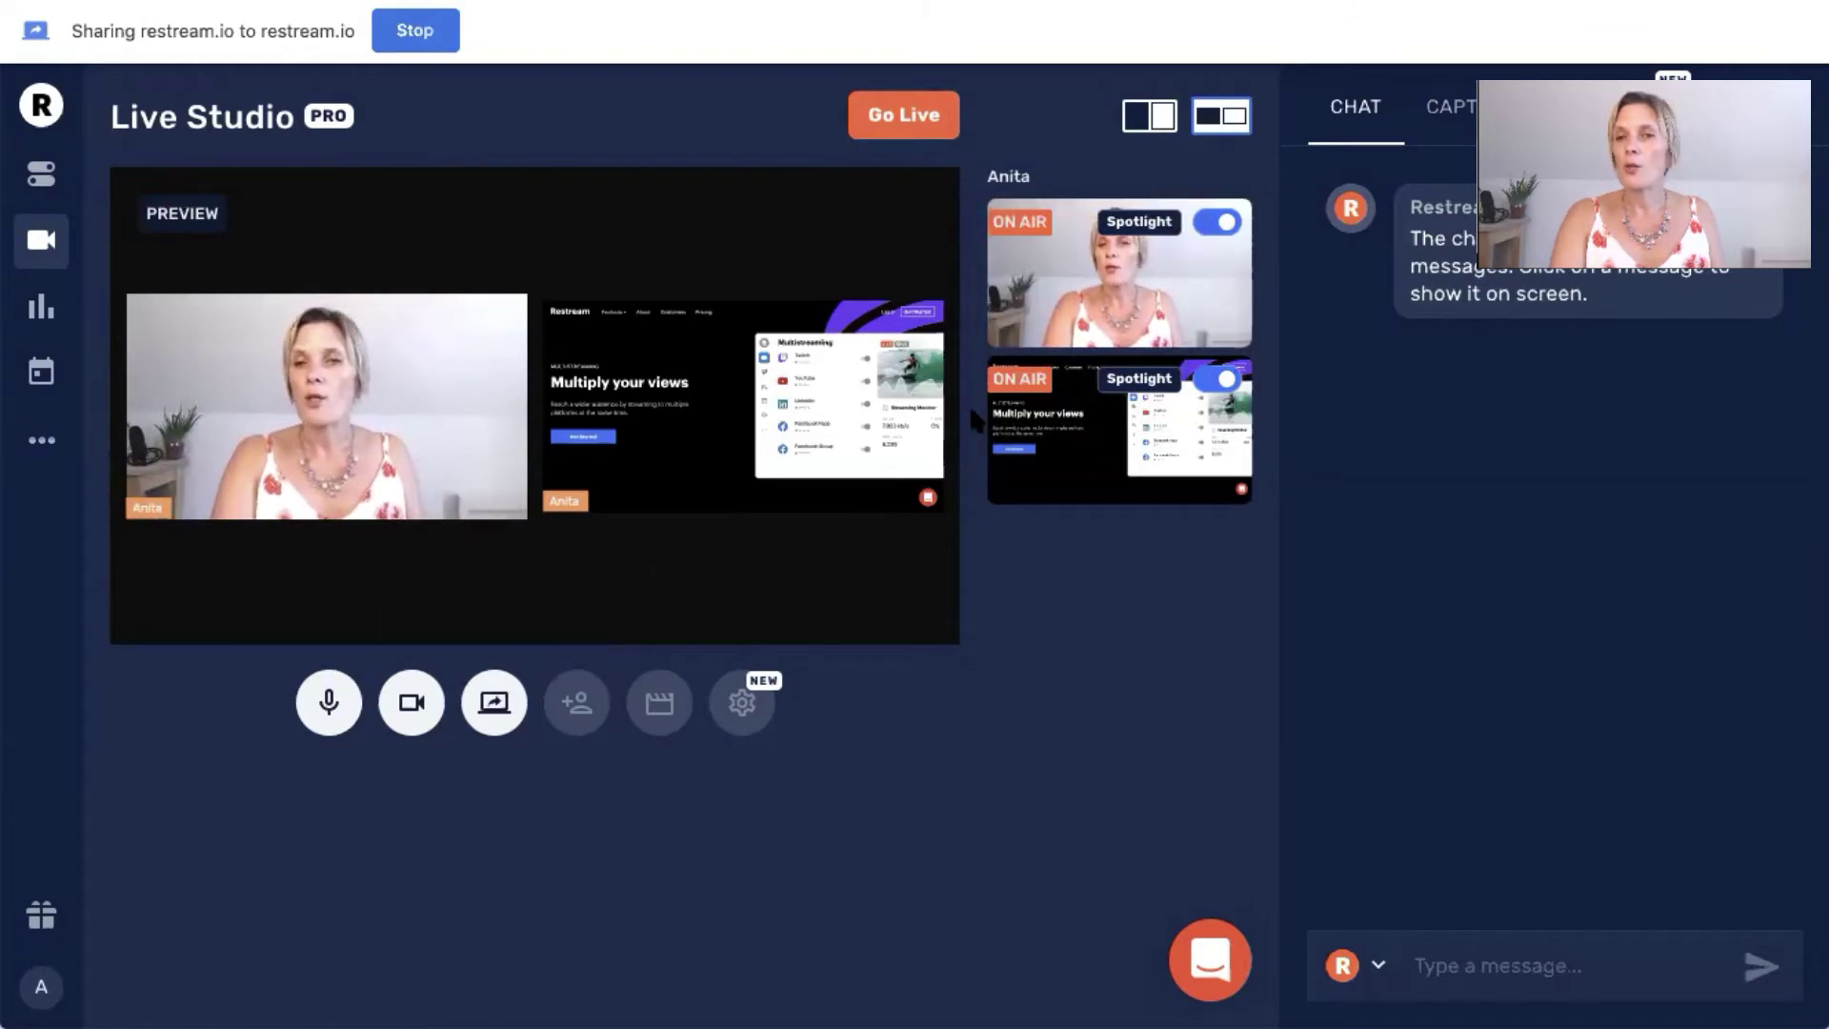
click(1222, 383)
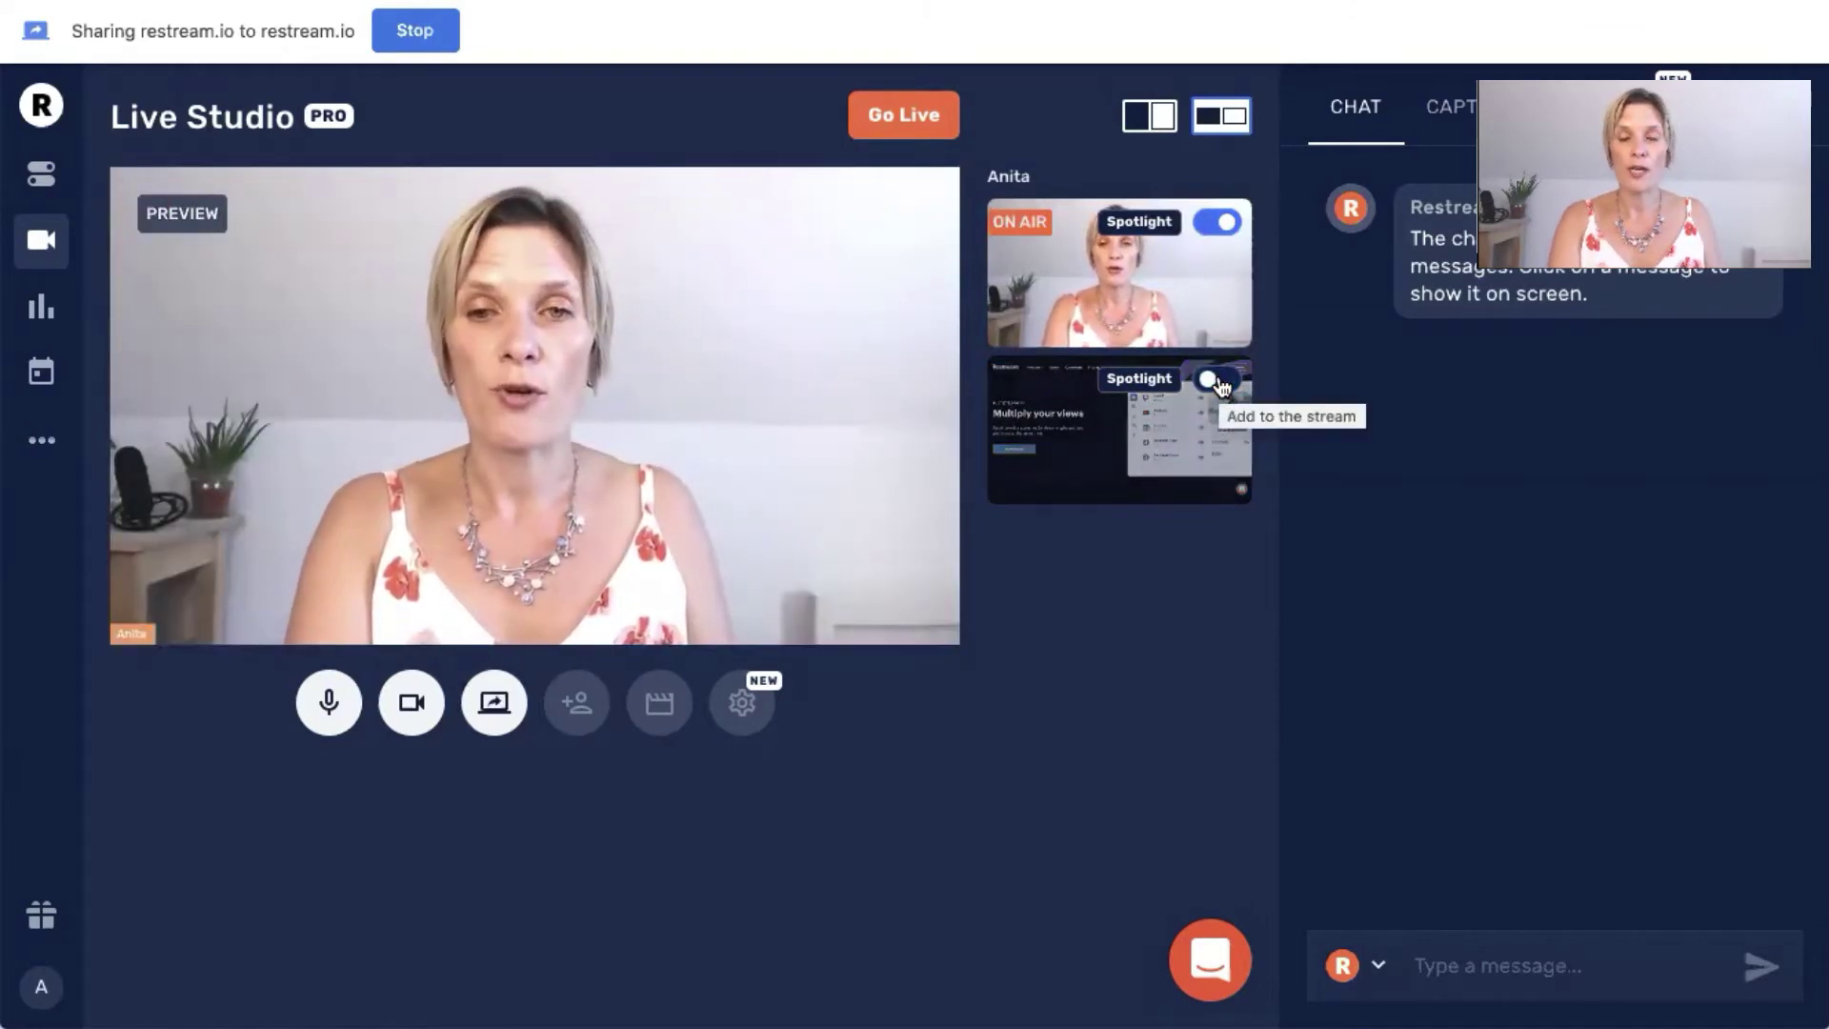
click(1222, 383)
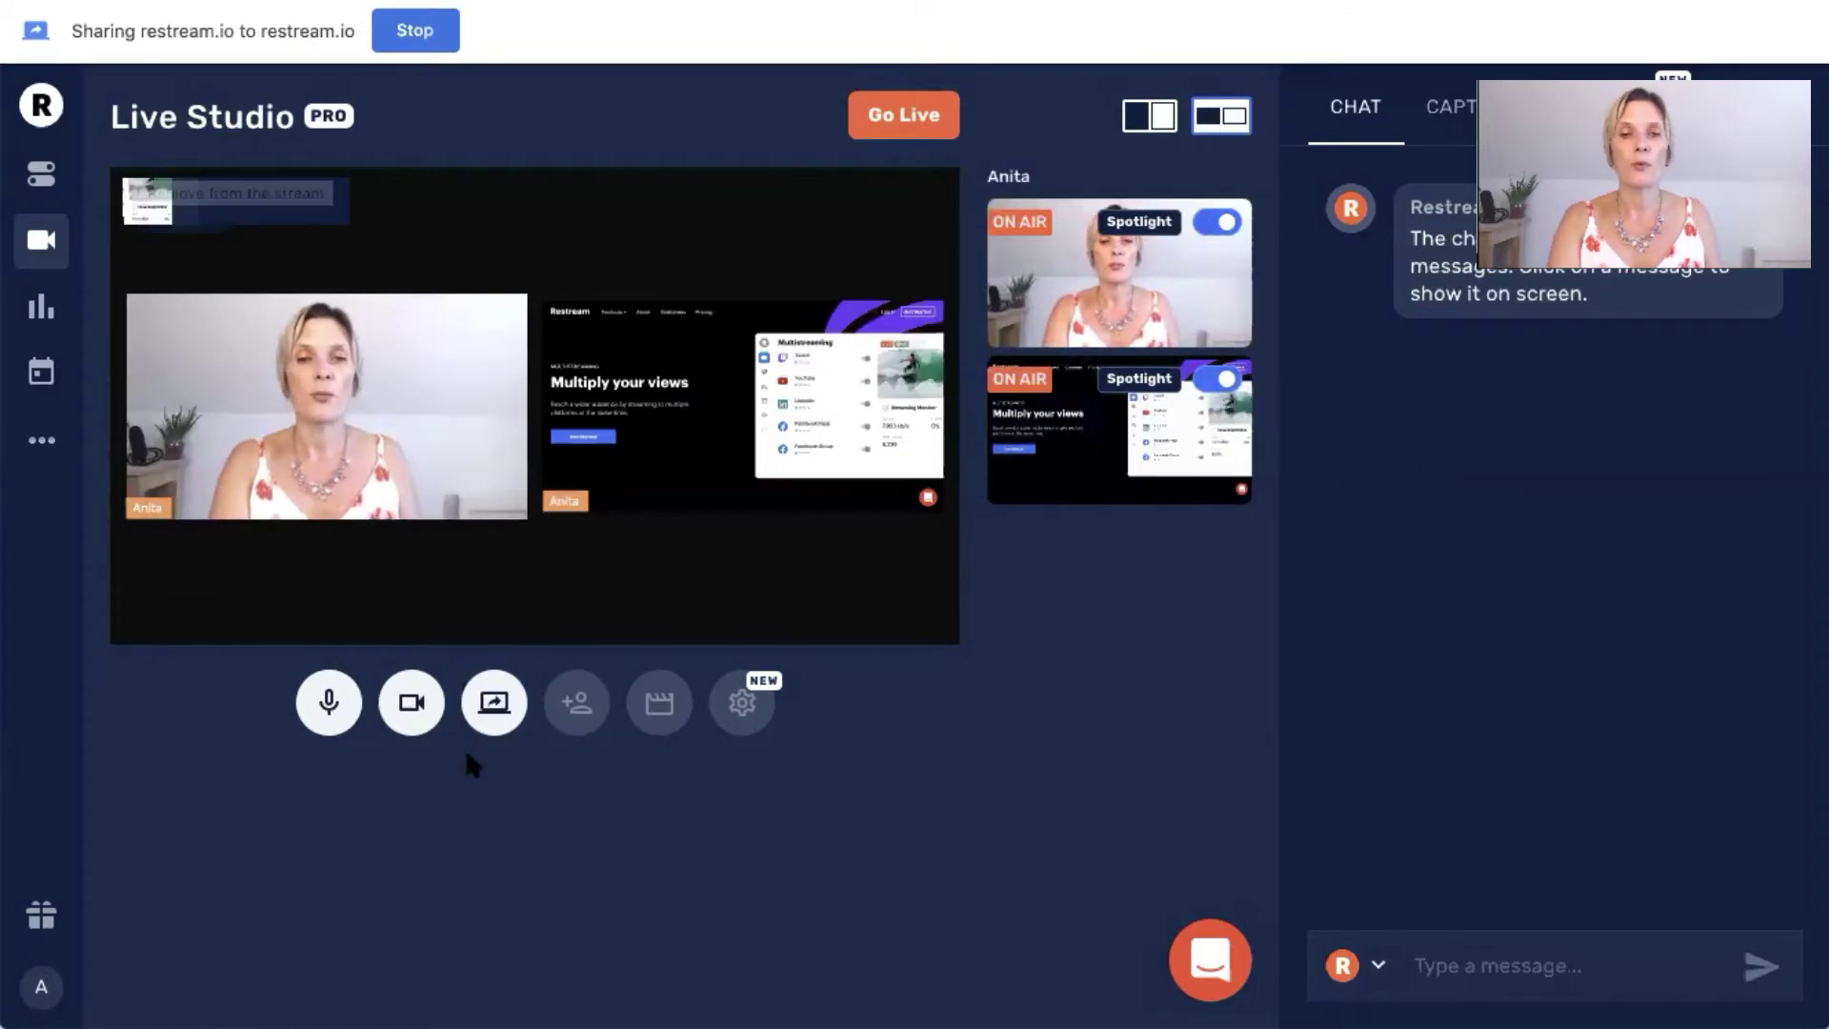
click(492, 710)
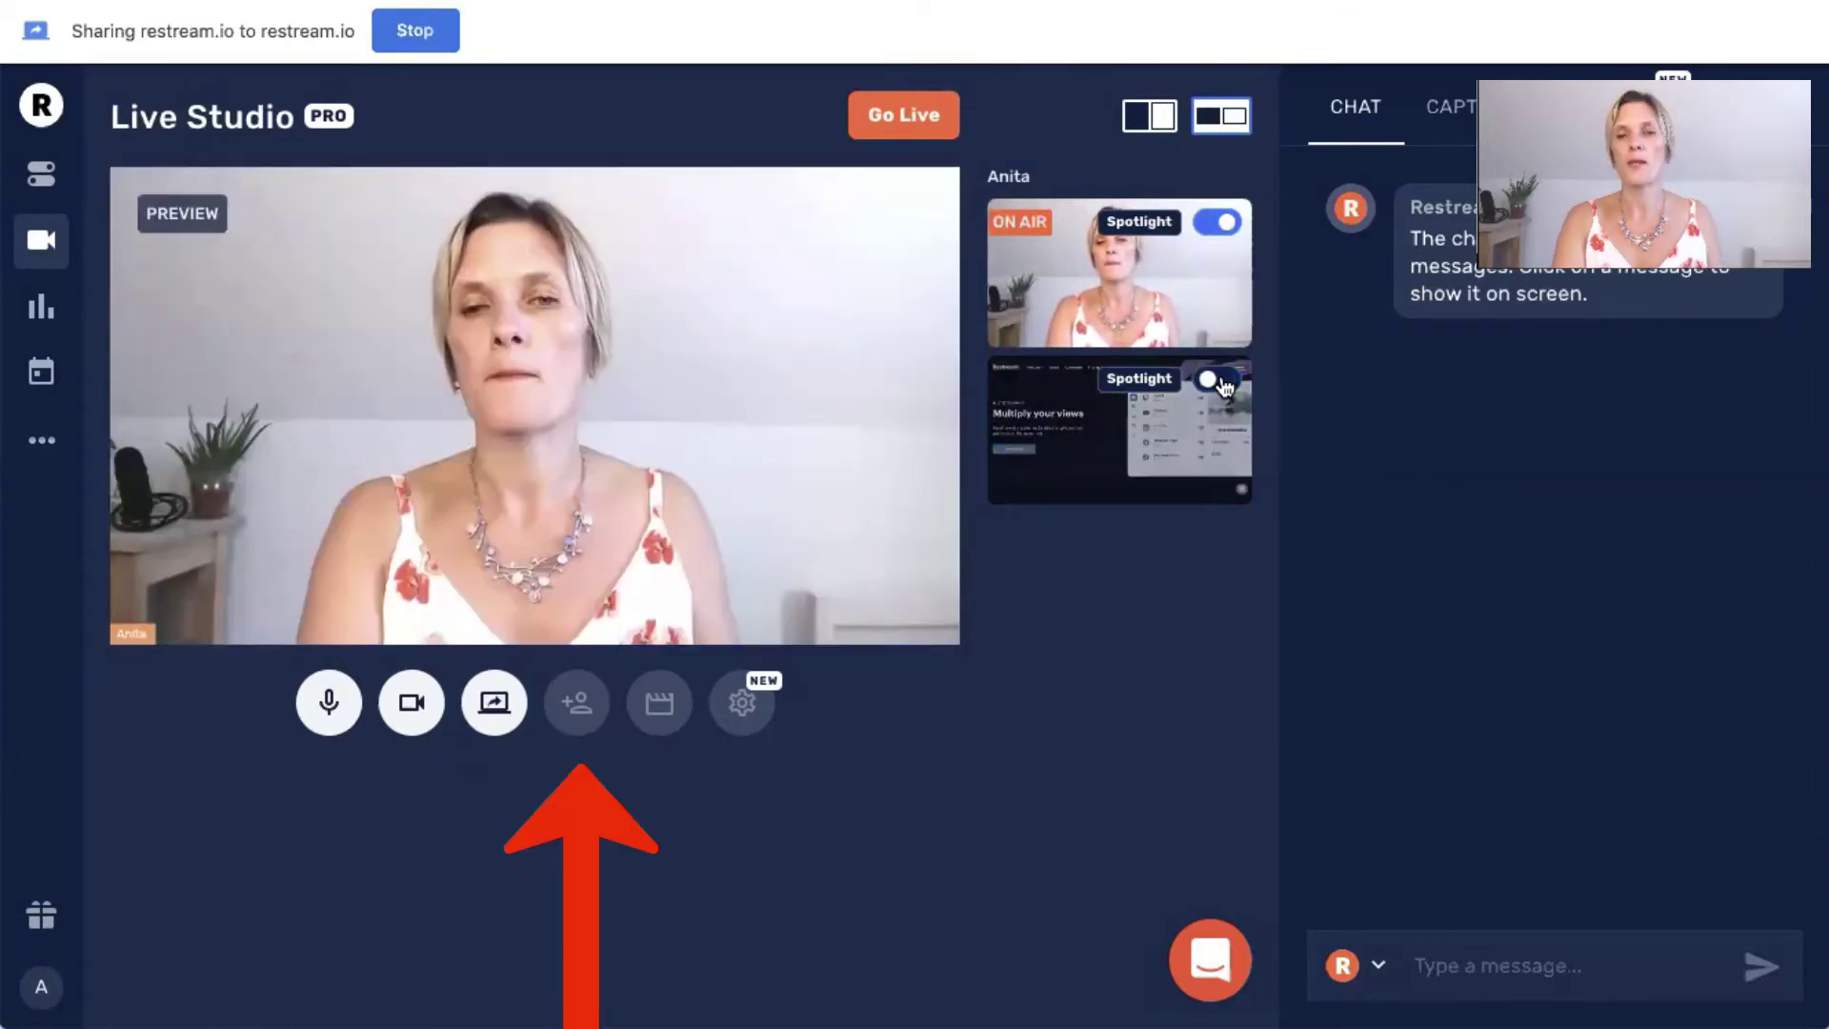
Step: Look at the guest invitation link and at the accounts available for sending chat messages
click(578, 710)
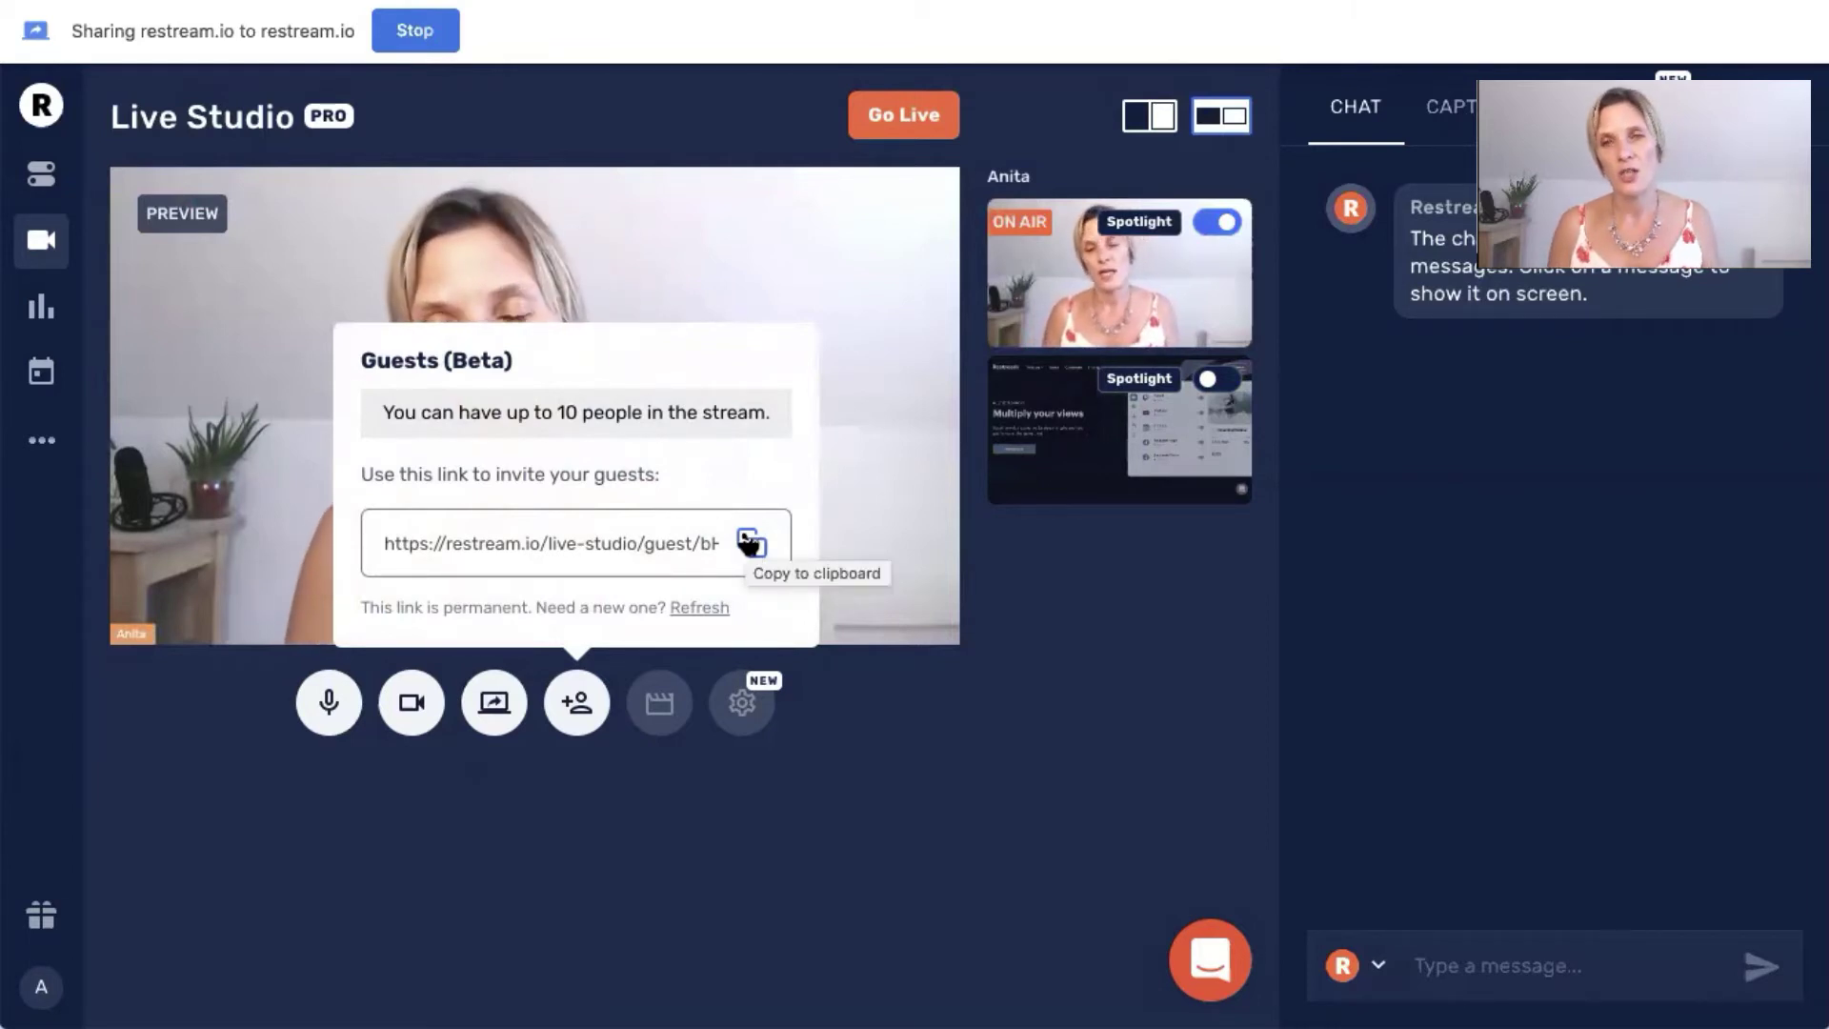
click(578, 705)
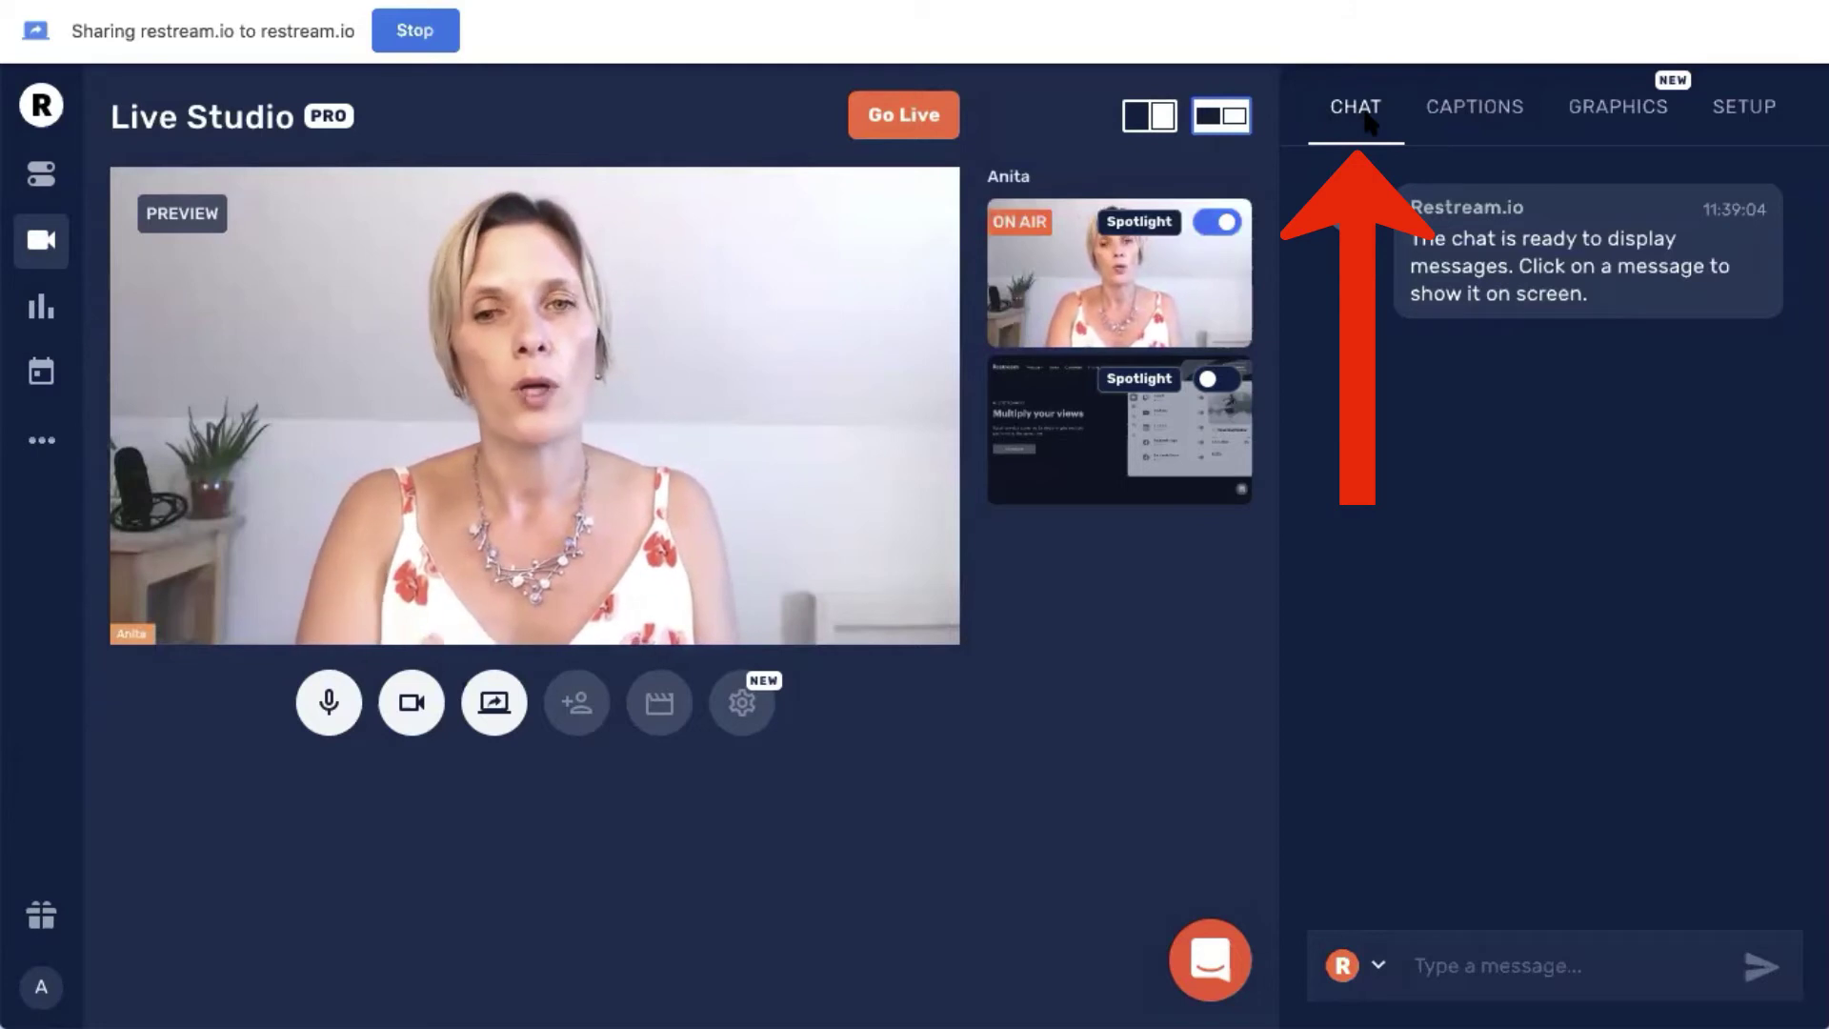
click(1378, 970)
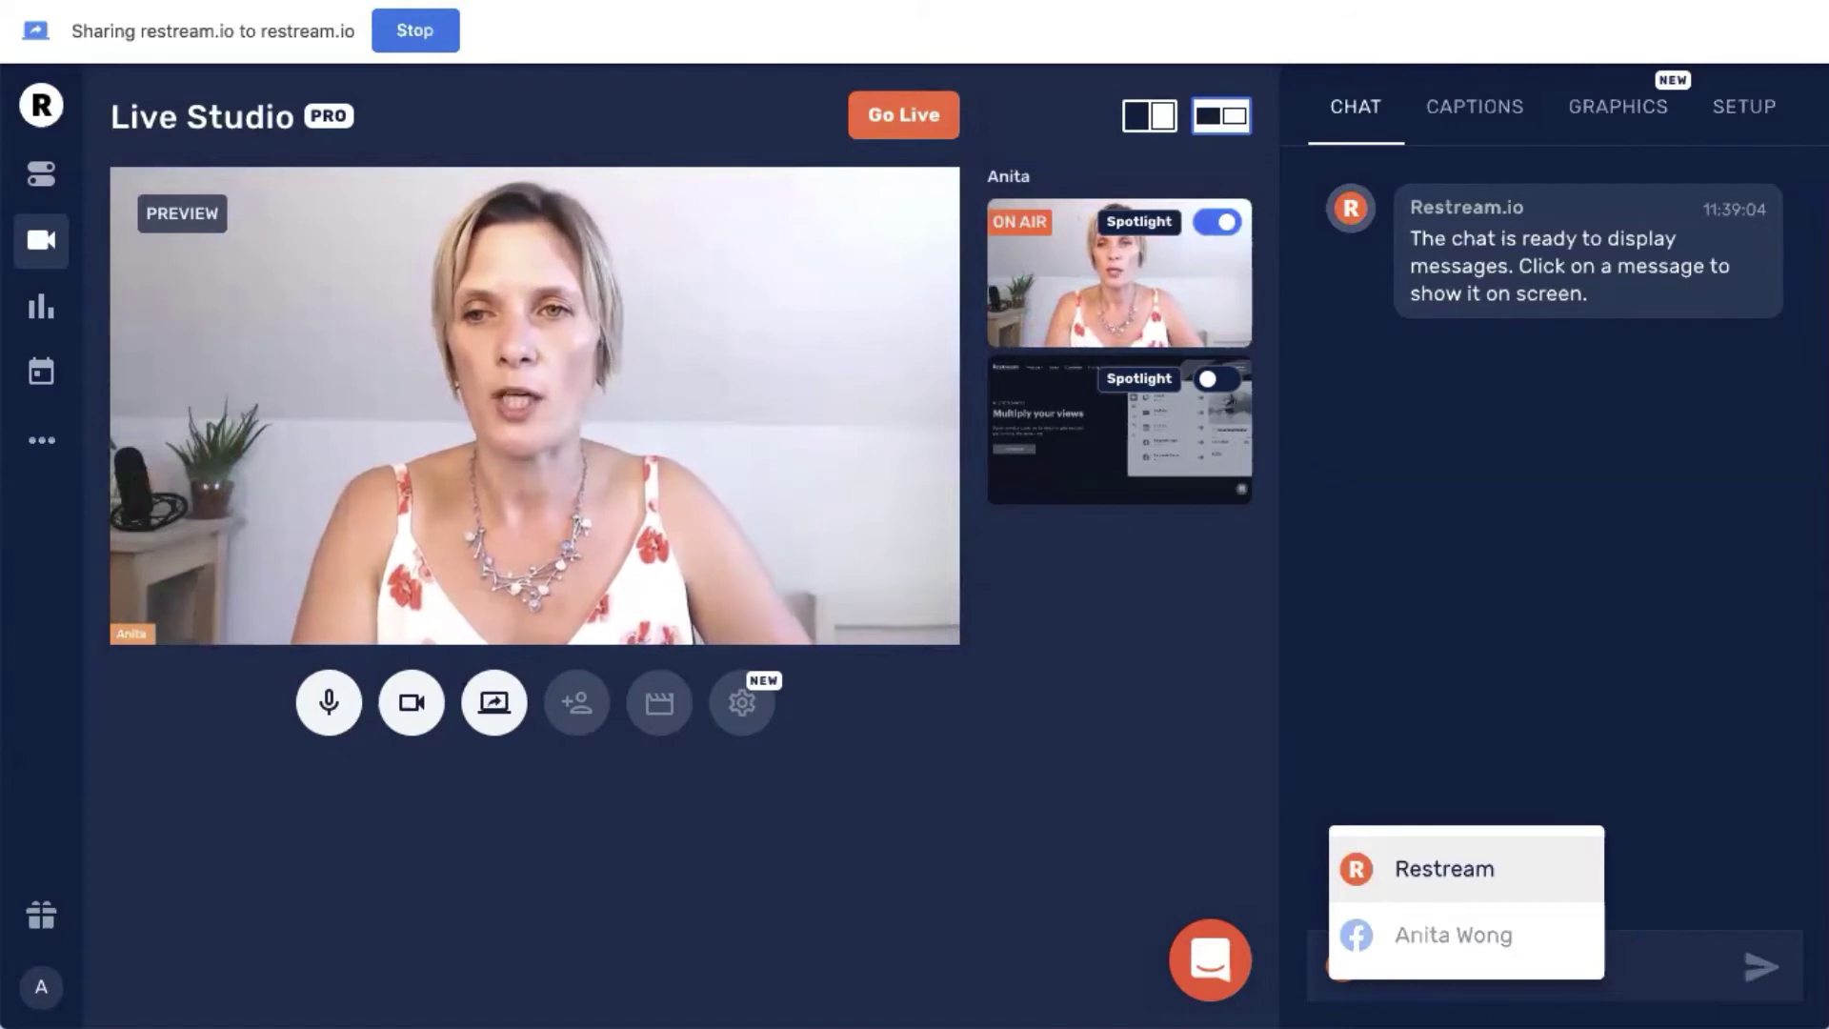
Step: Try the sample "Follow us on Twitter" caption on the stream preview and hide it again
click(1473, 109)
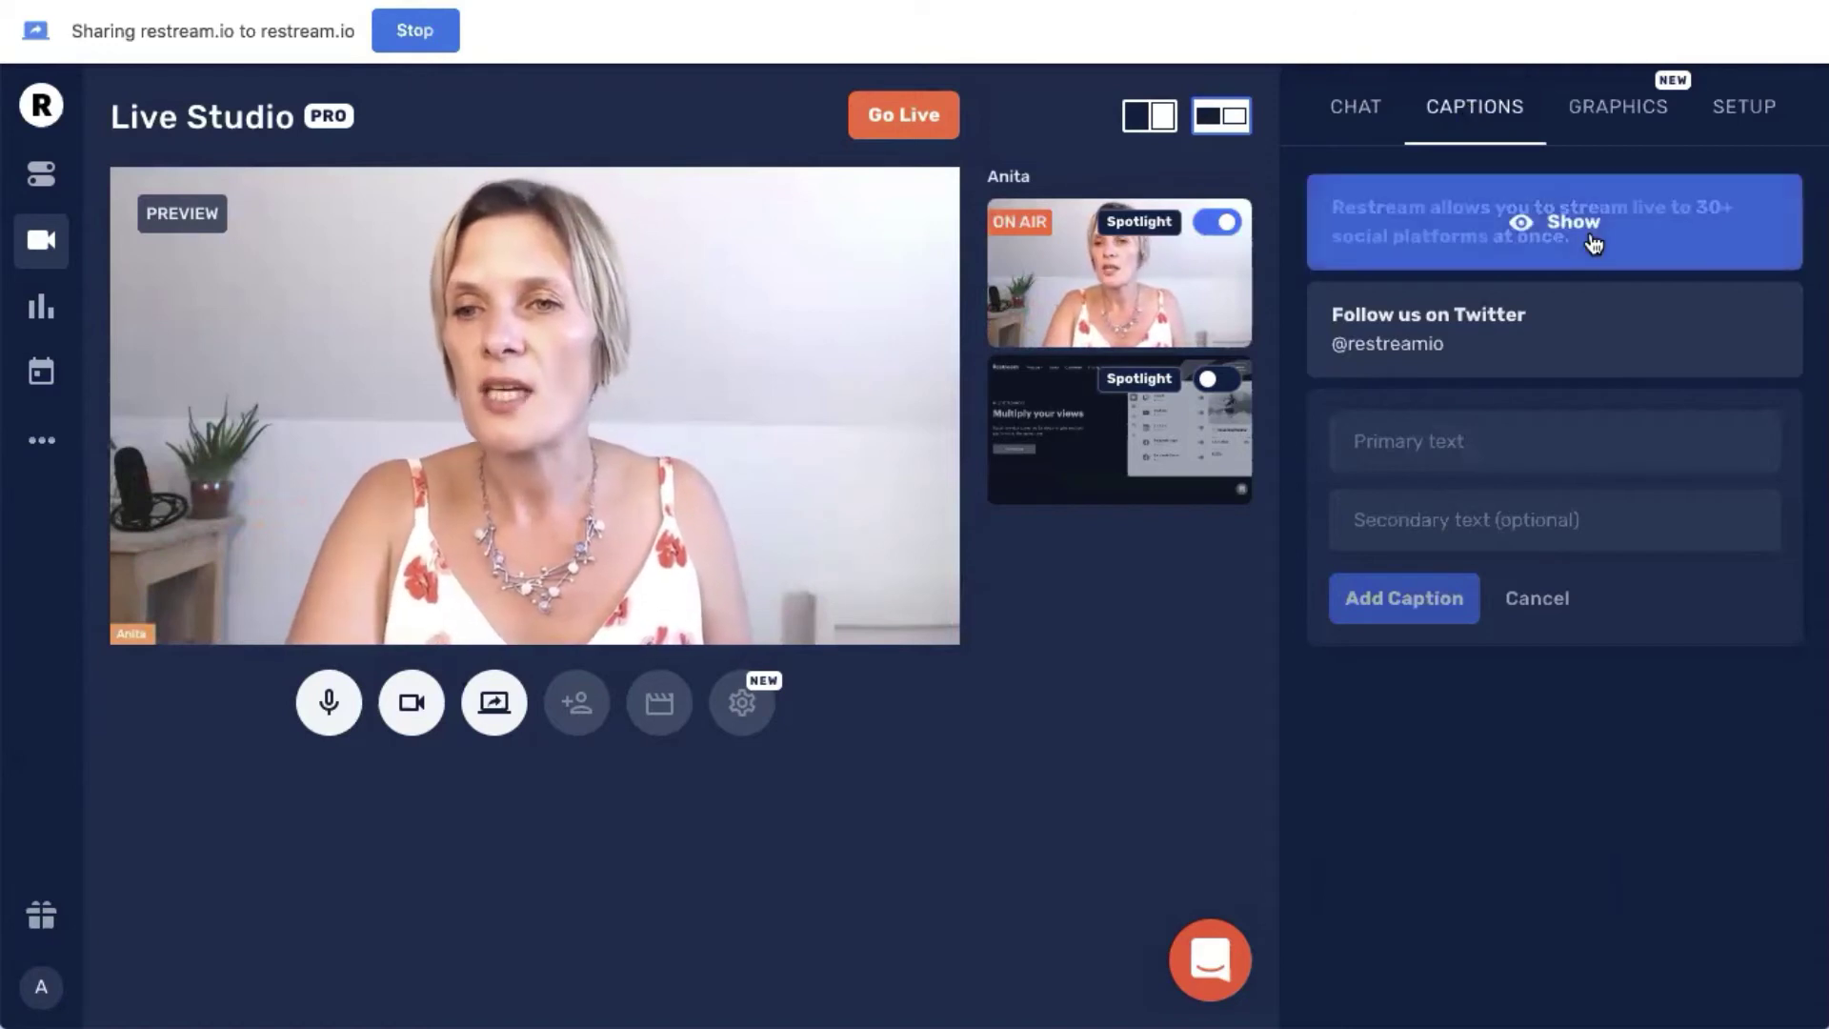
click(1569, 334)
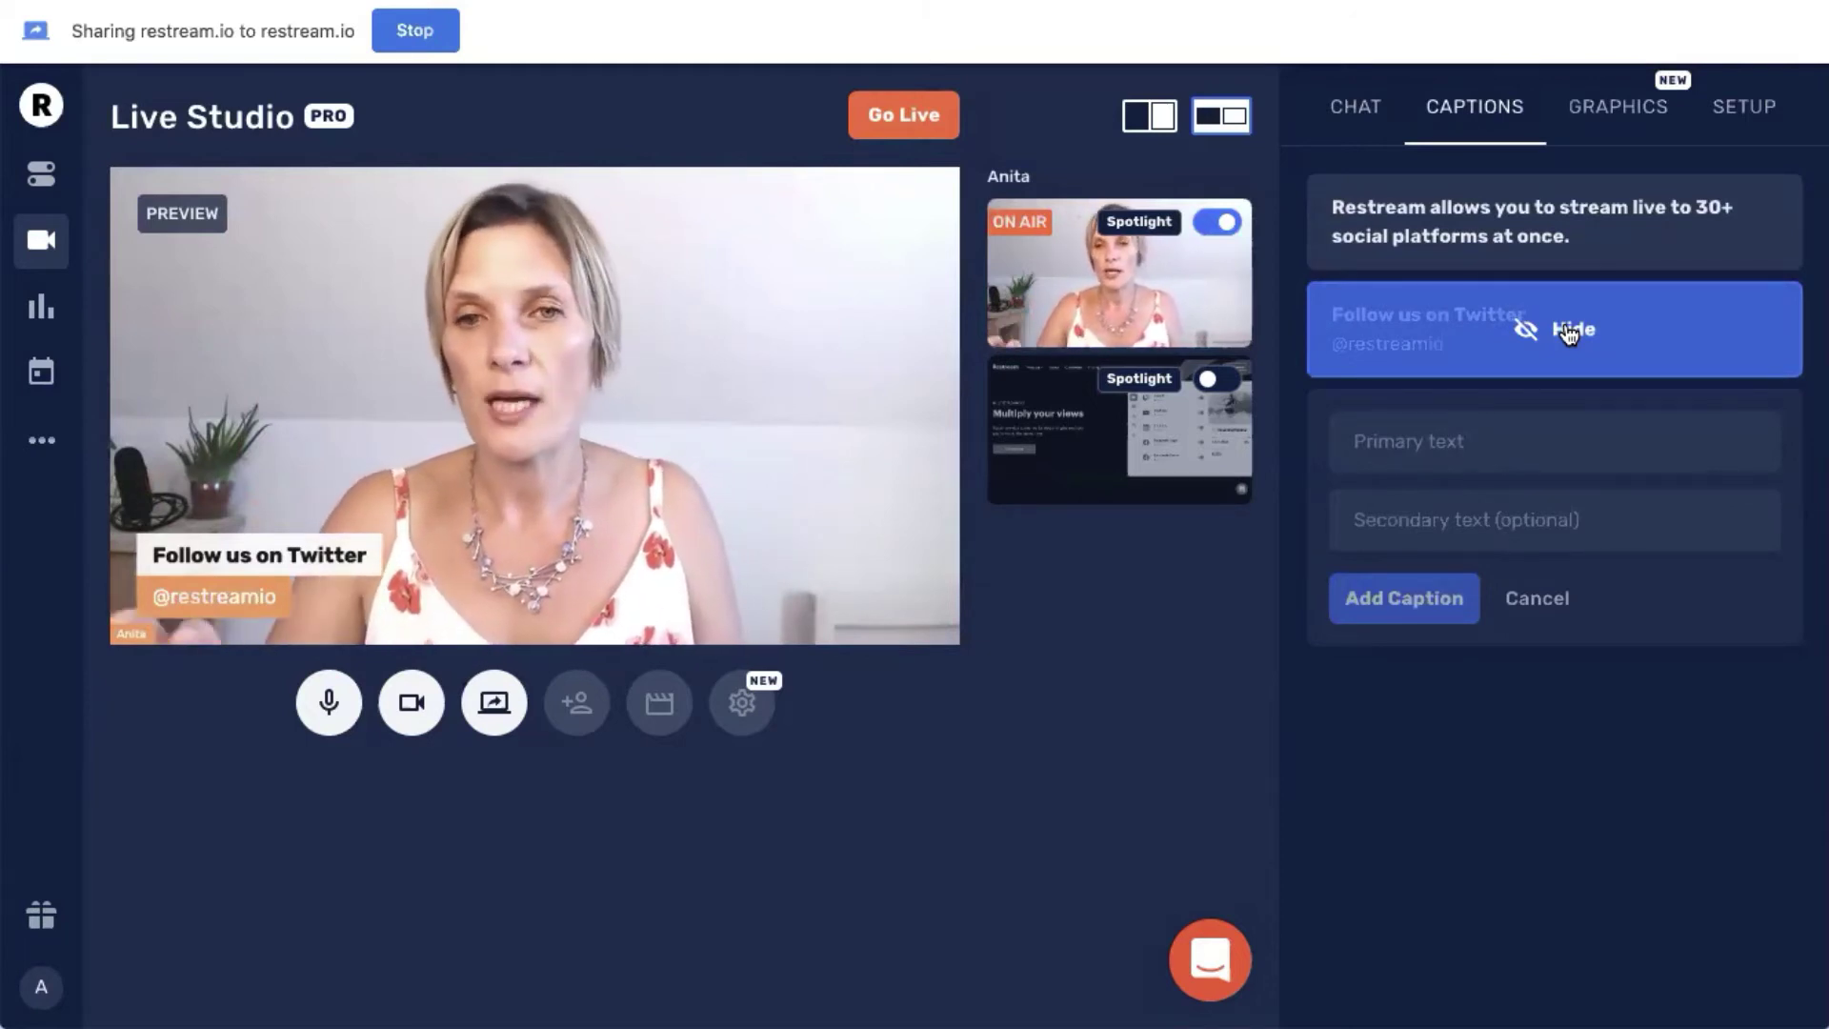
click(1570, 333)
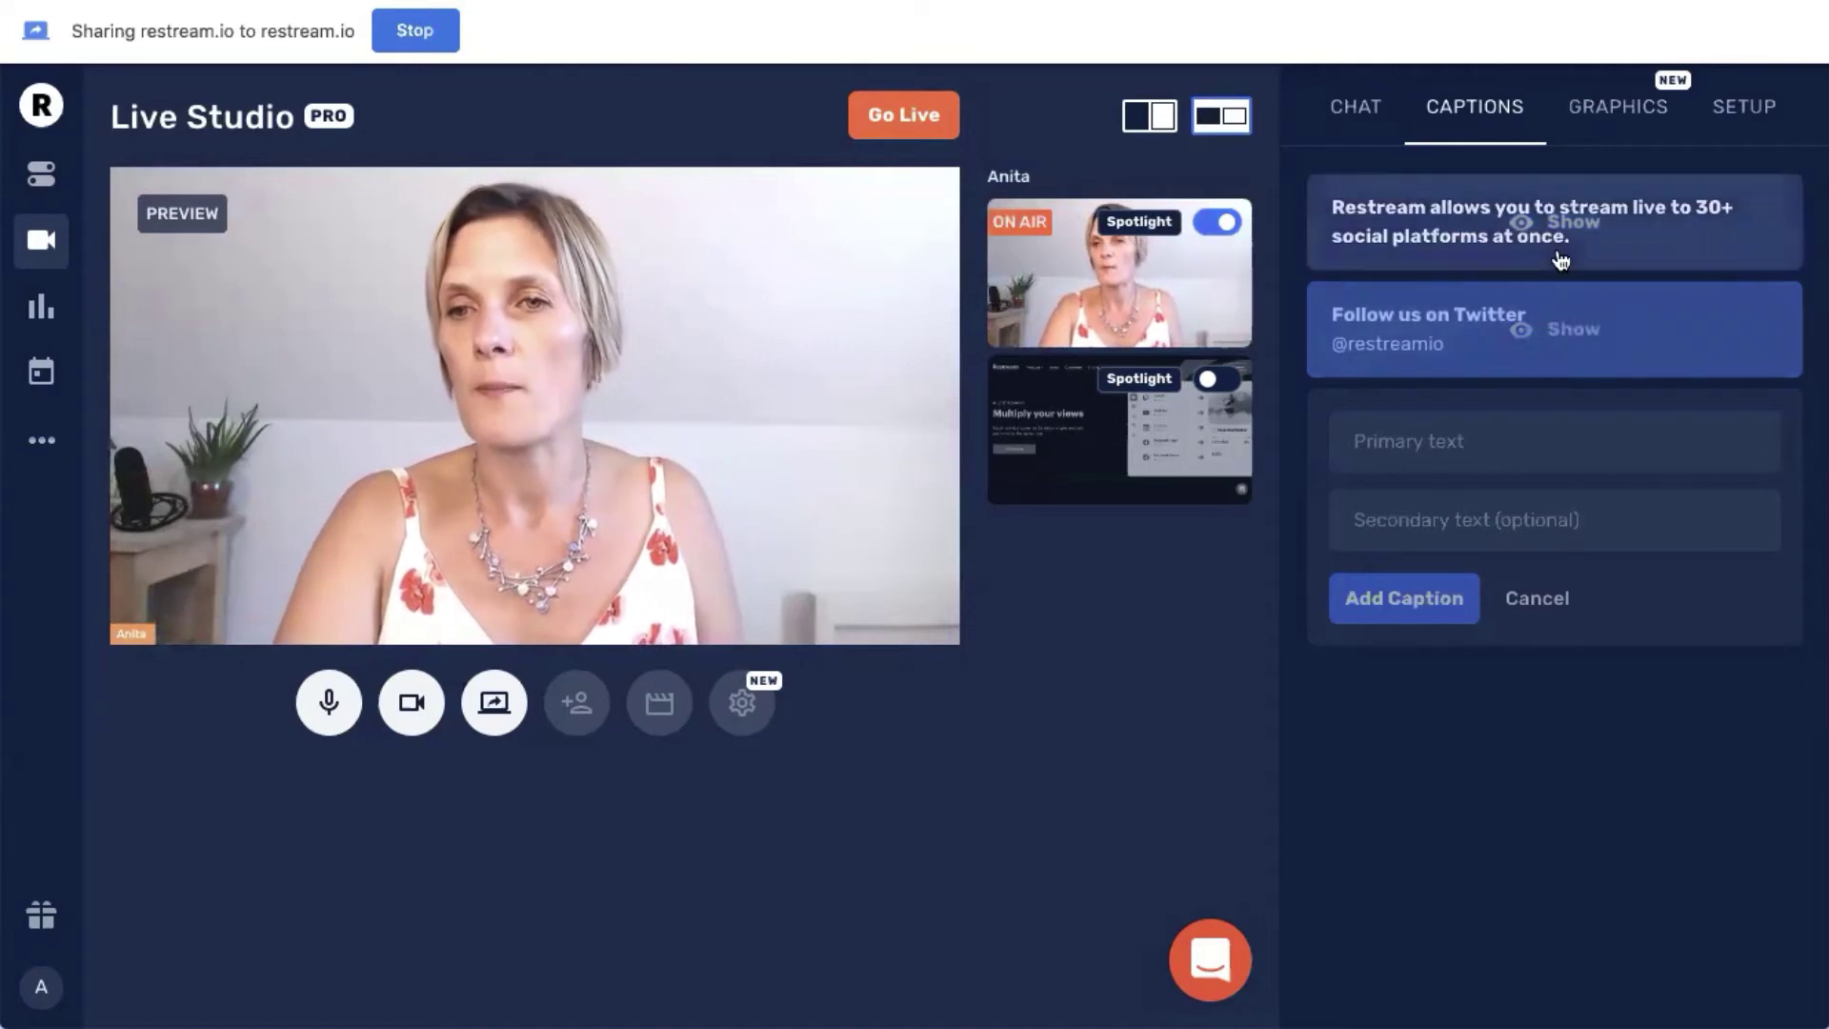
Step: Add a caption with primary text "Live Q&A" and secondary text "Live Streaming with Restream.io", and show it on the stream
click(1485, 448)
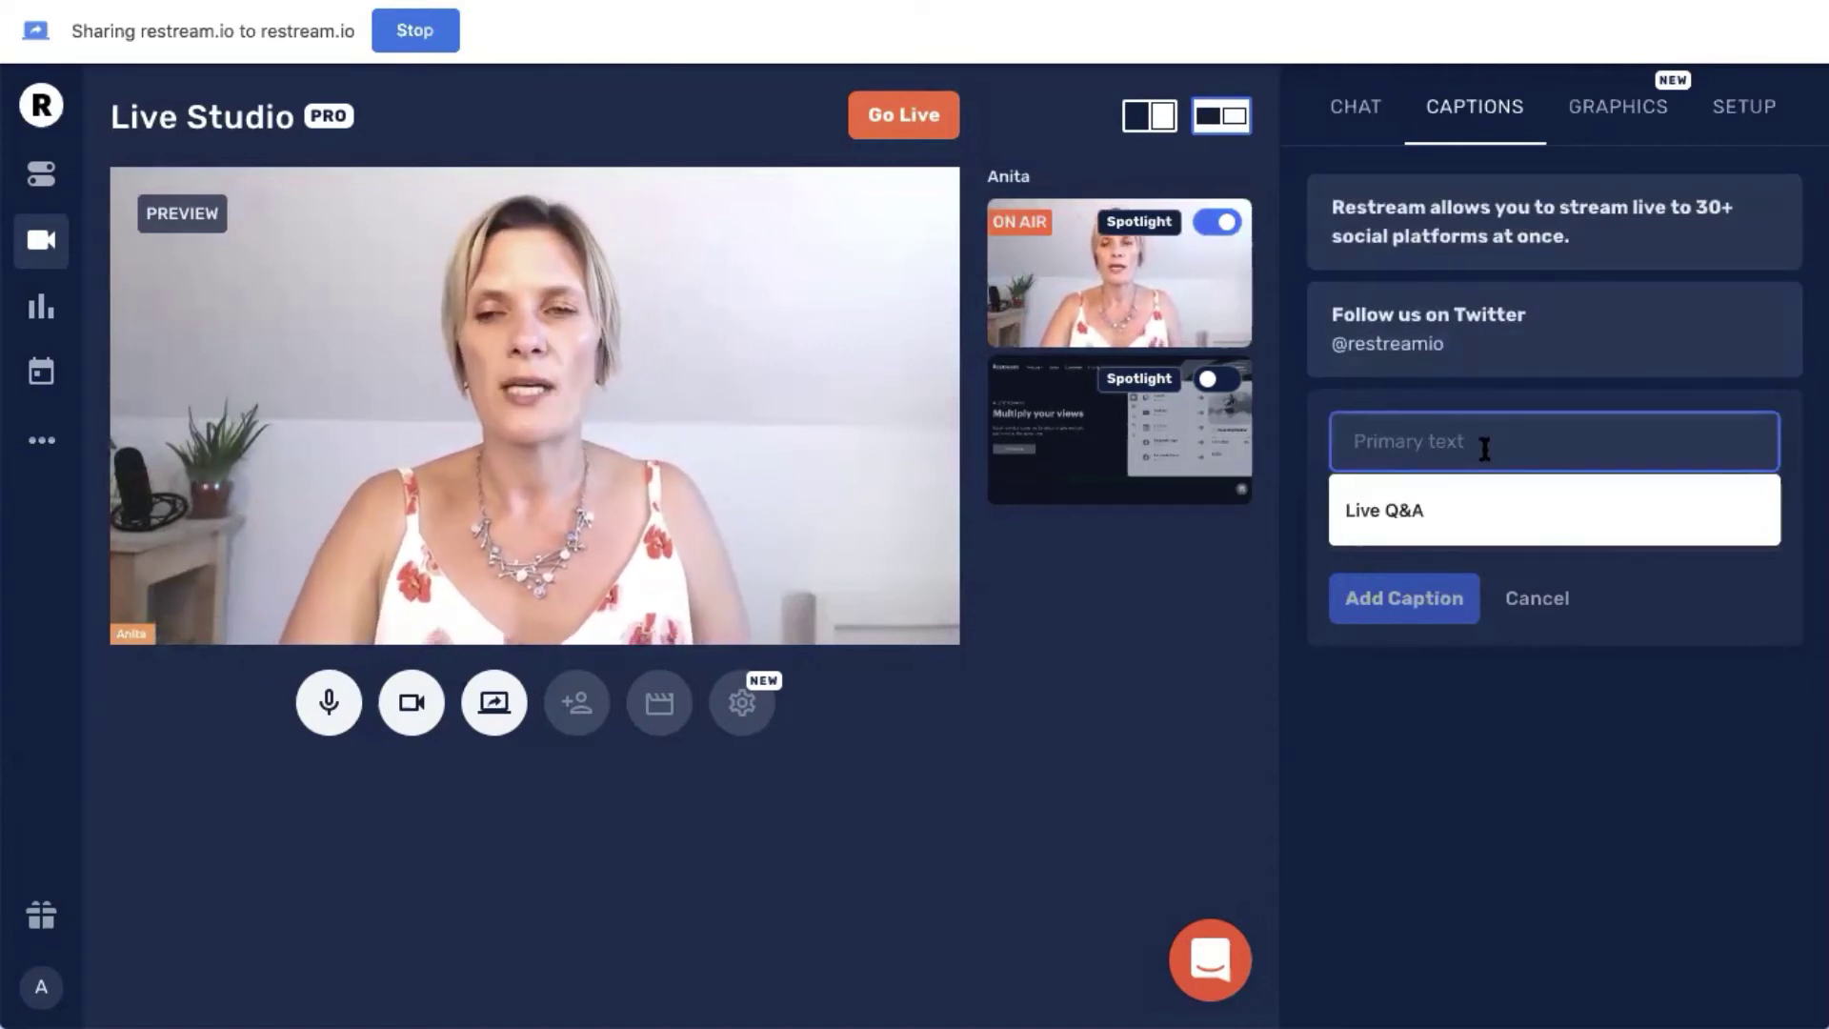
click(1464, 499)
click(1585, 519)
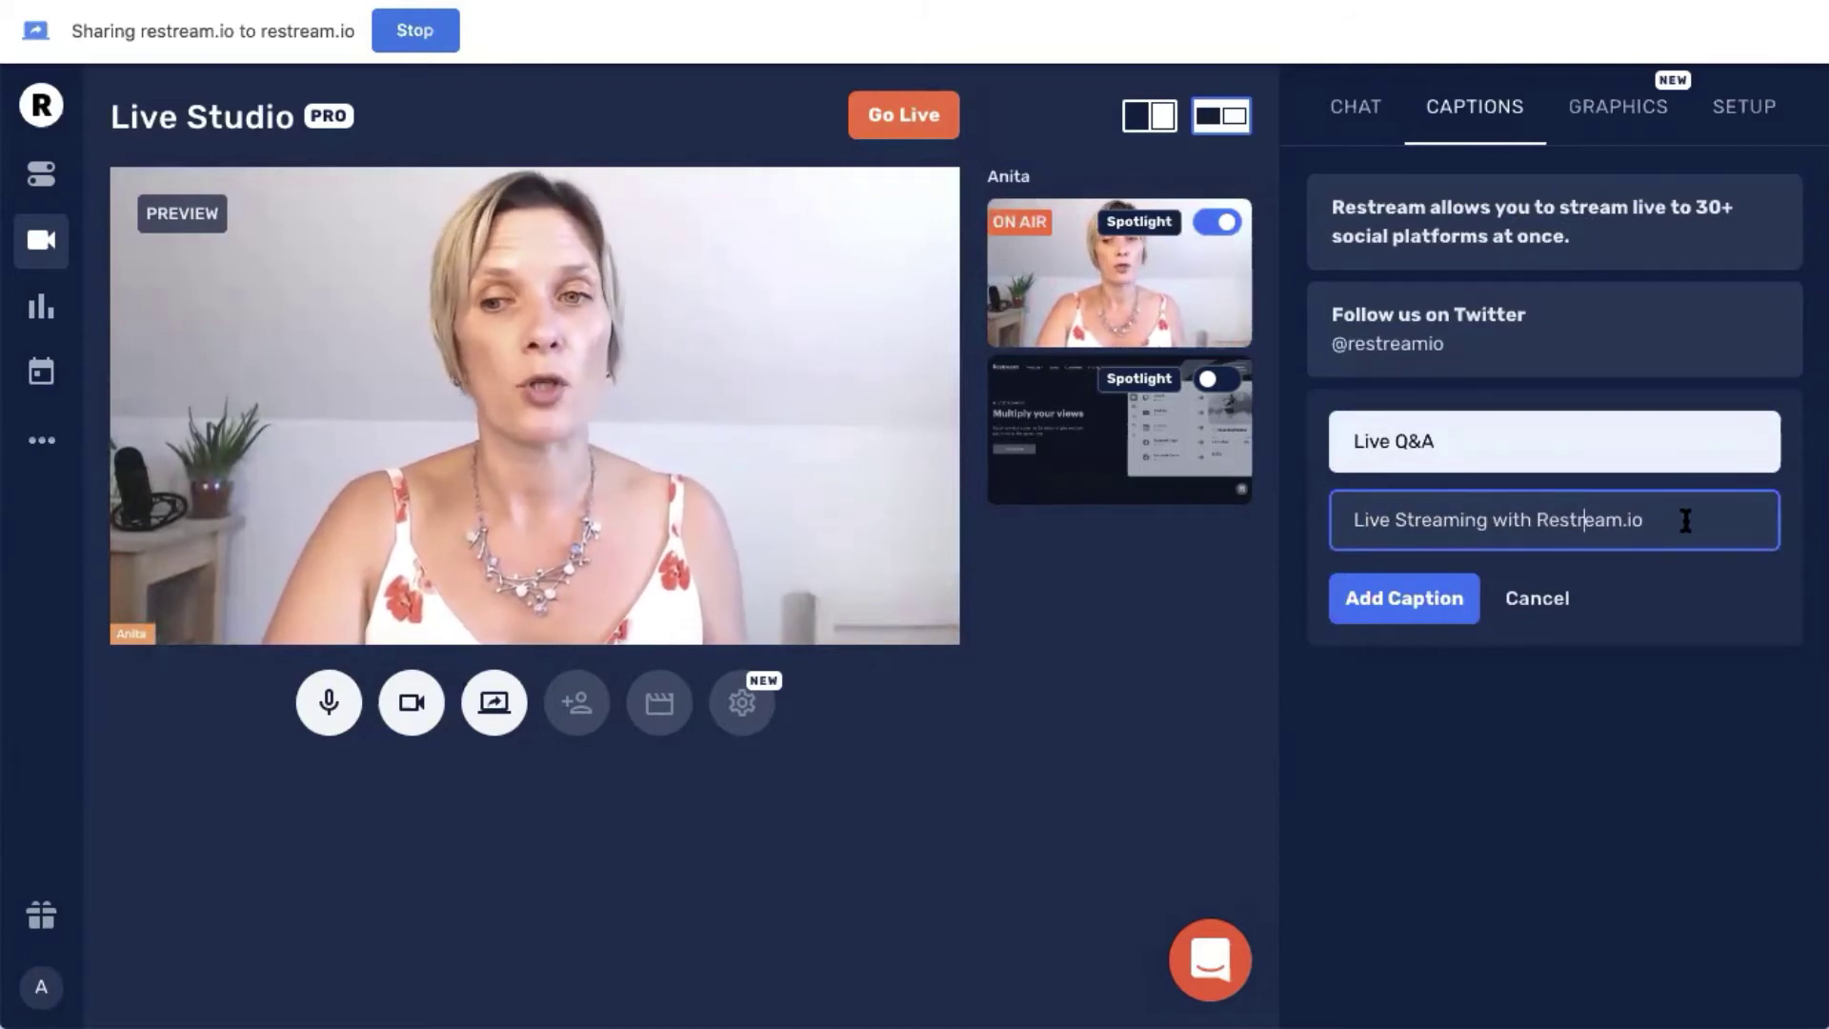
click(1419, 598)
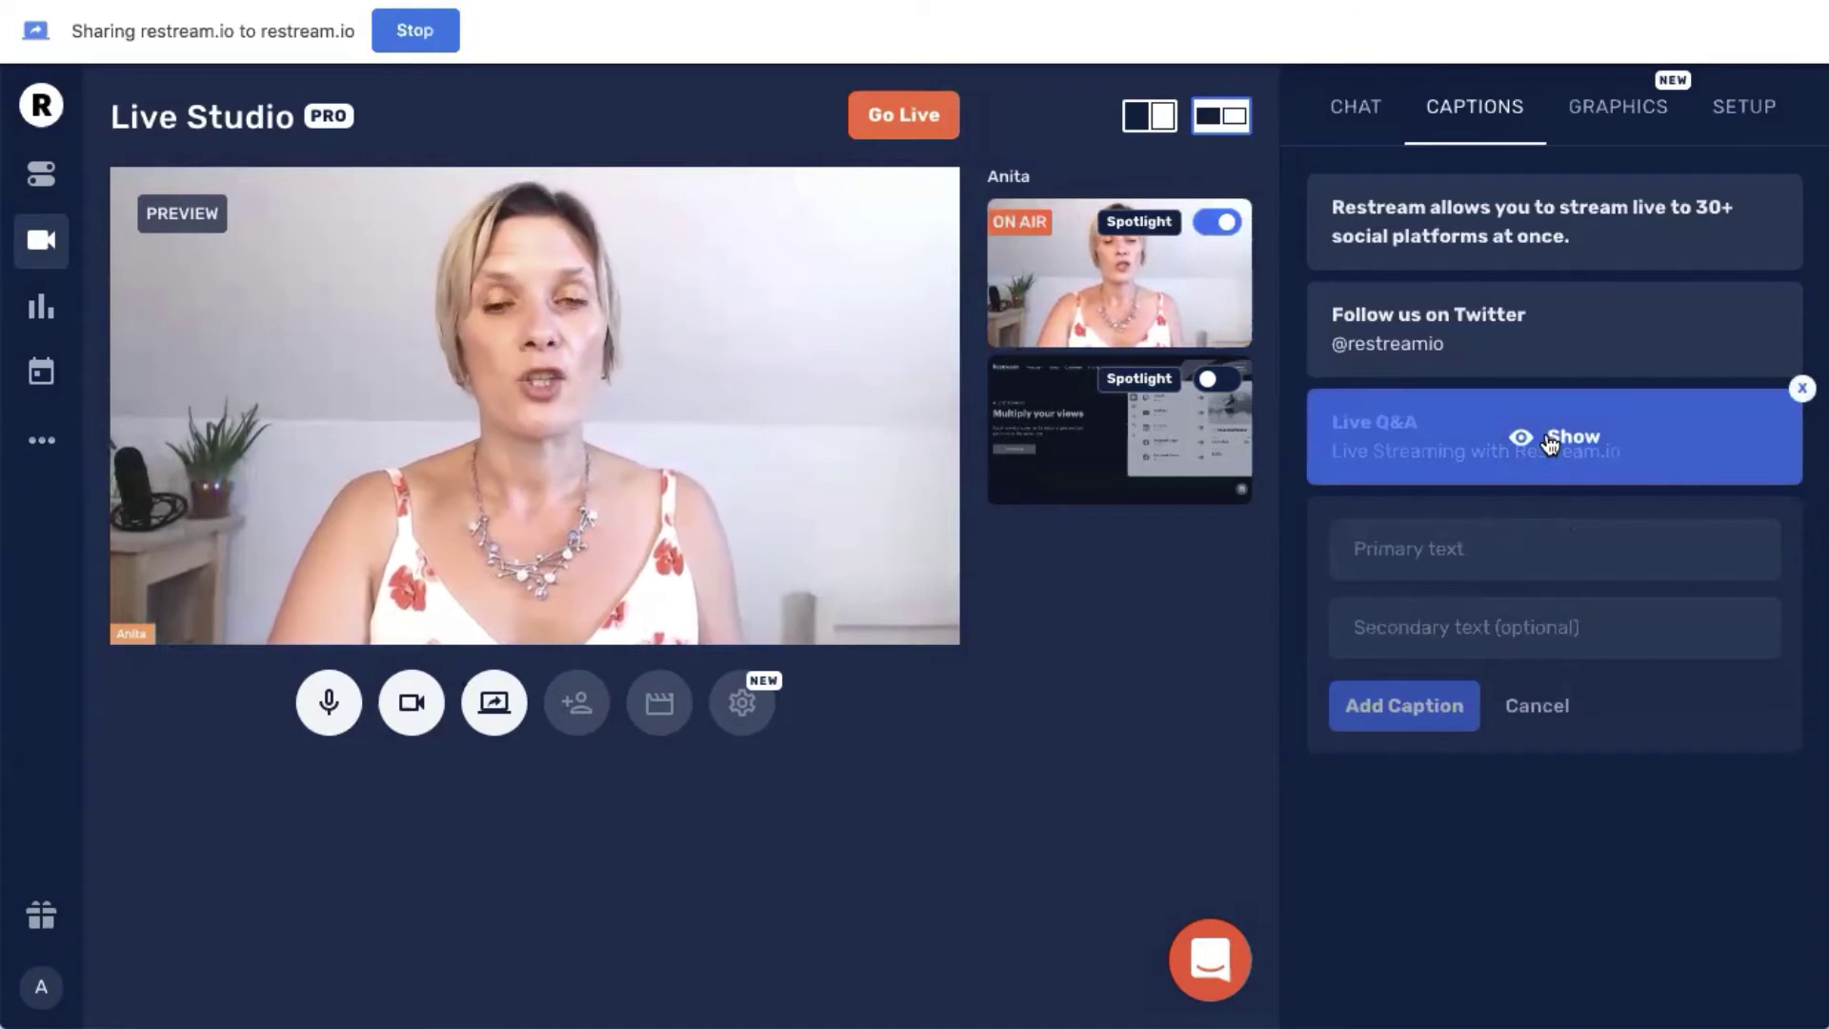
click(1550, 440)
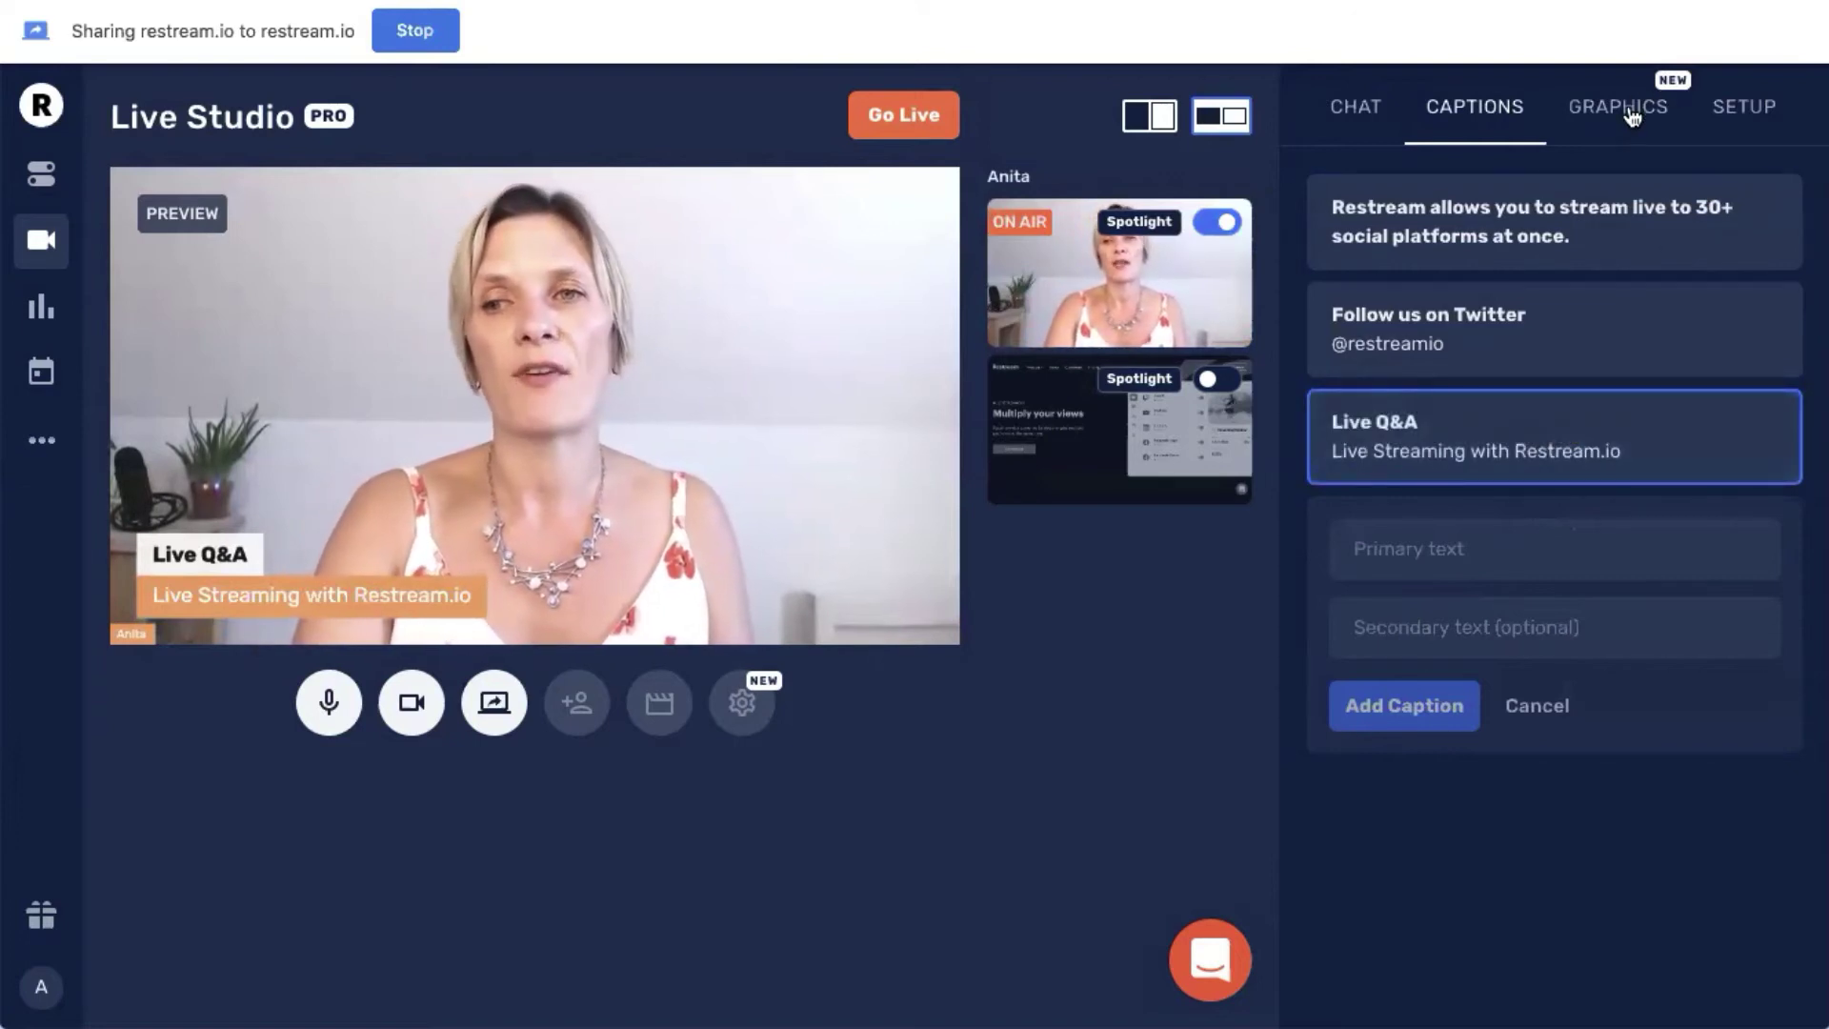
mouse_move(1577, 419)
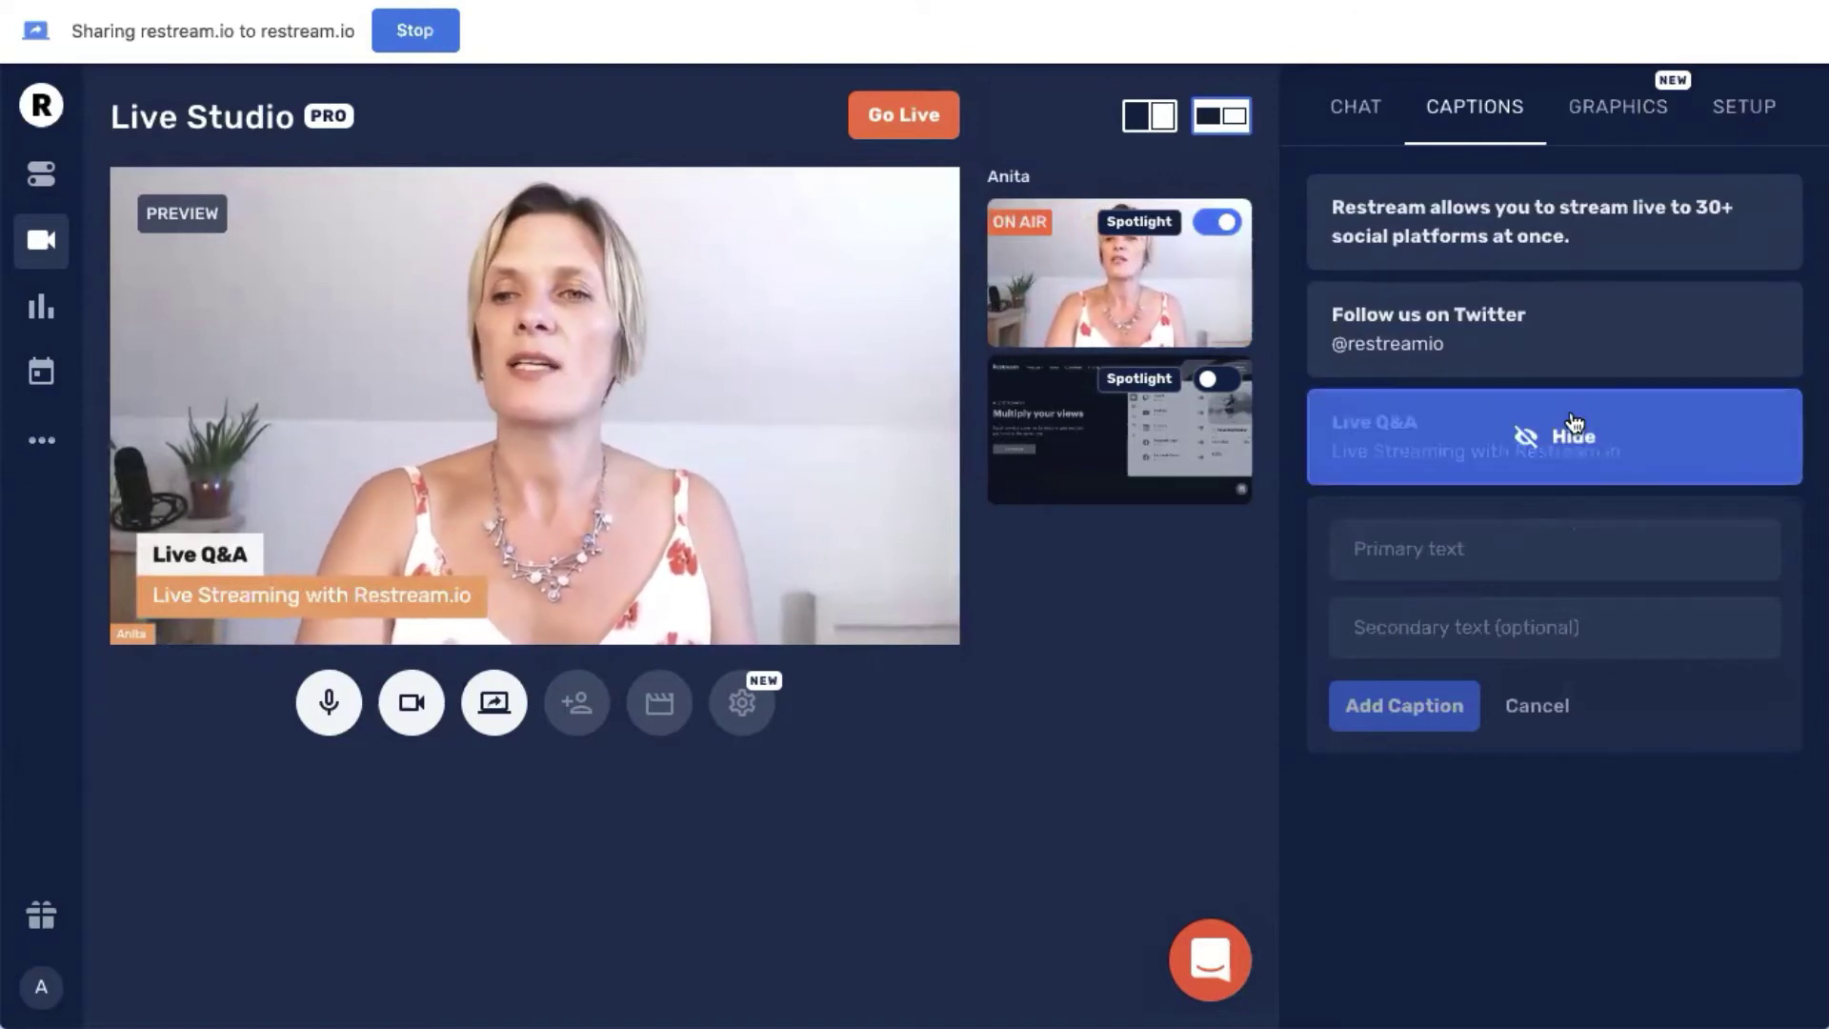
Step: Show the orange wordmark logo on the stream, trying the round monogram logo in between
click(1626, 111)
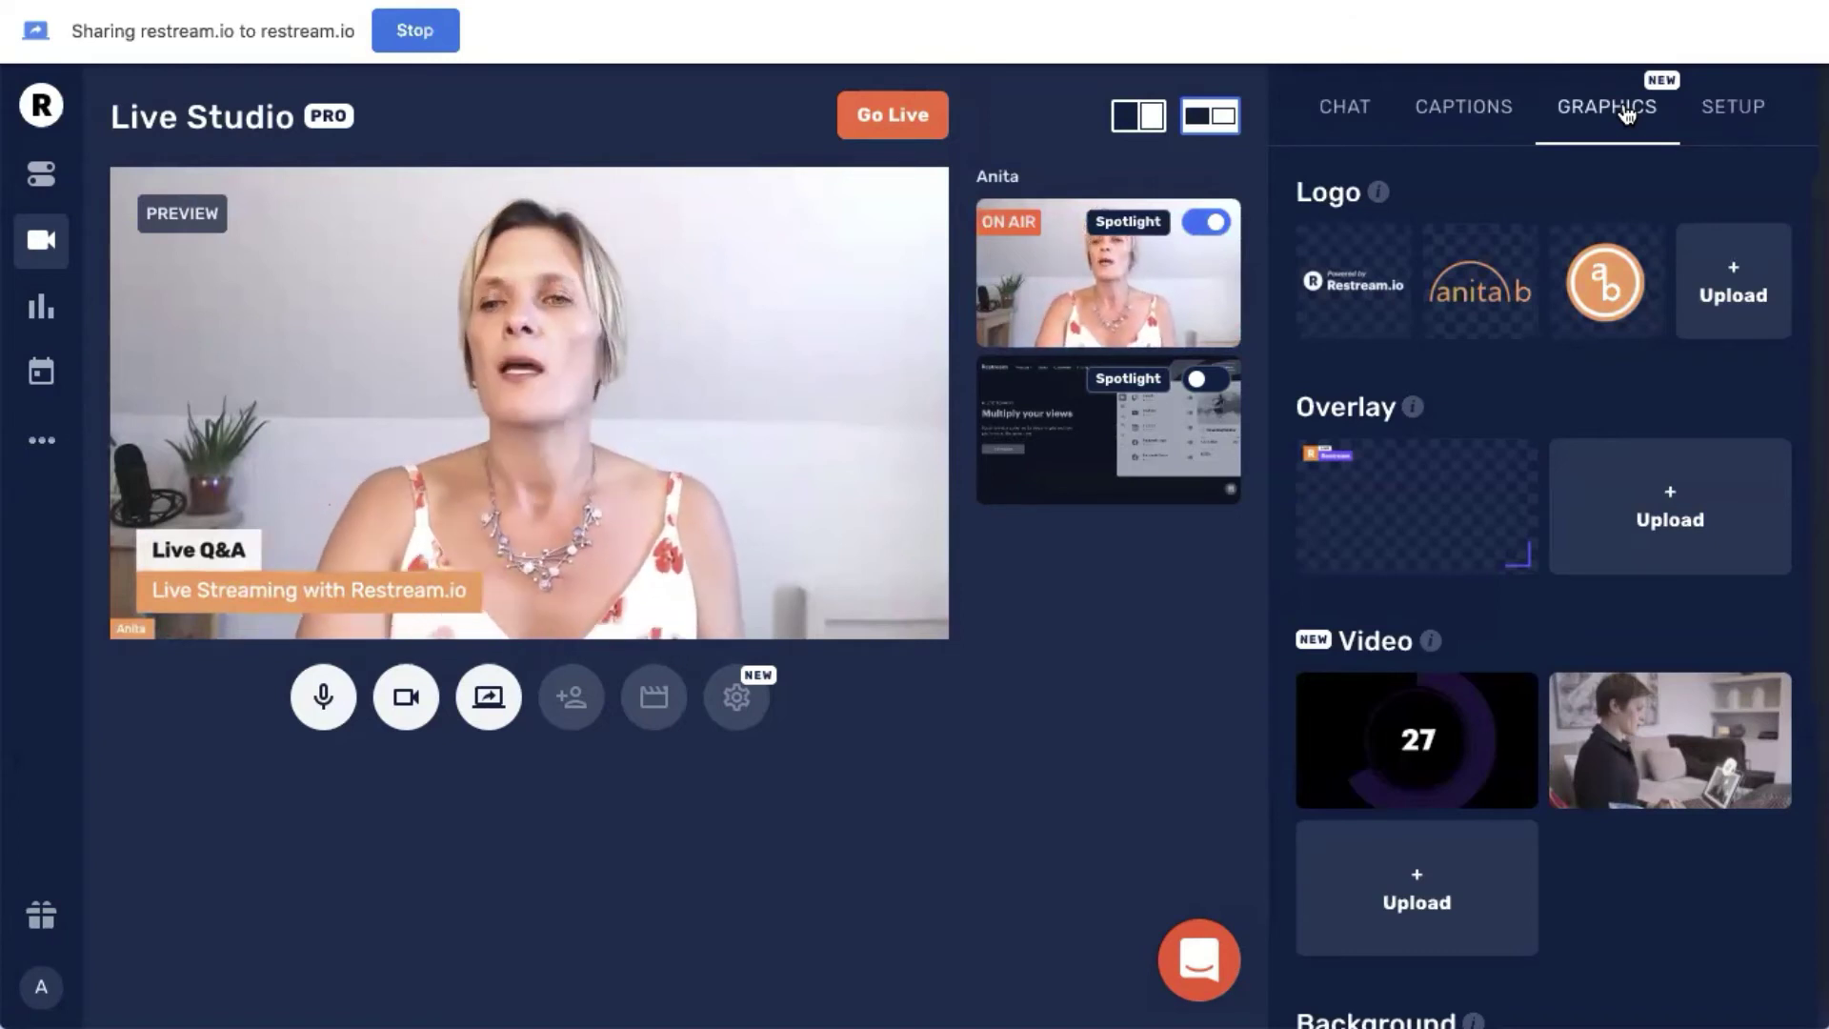
mouse_move(1468, 295)
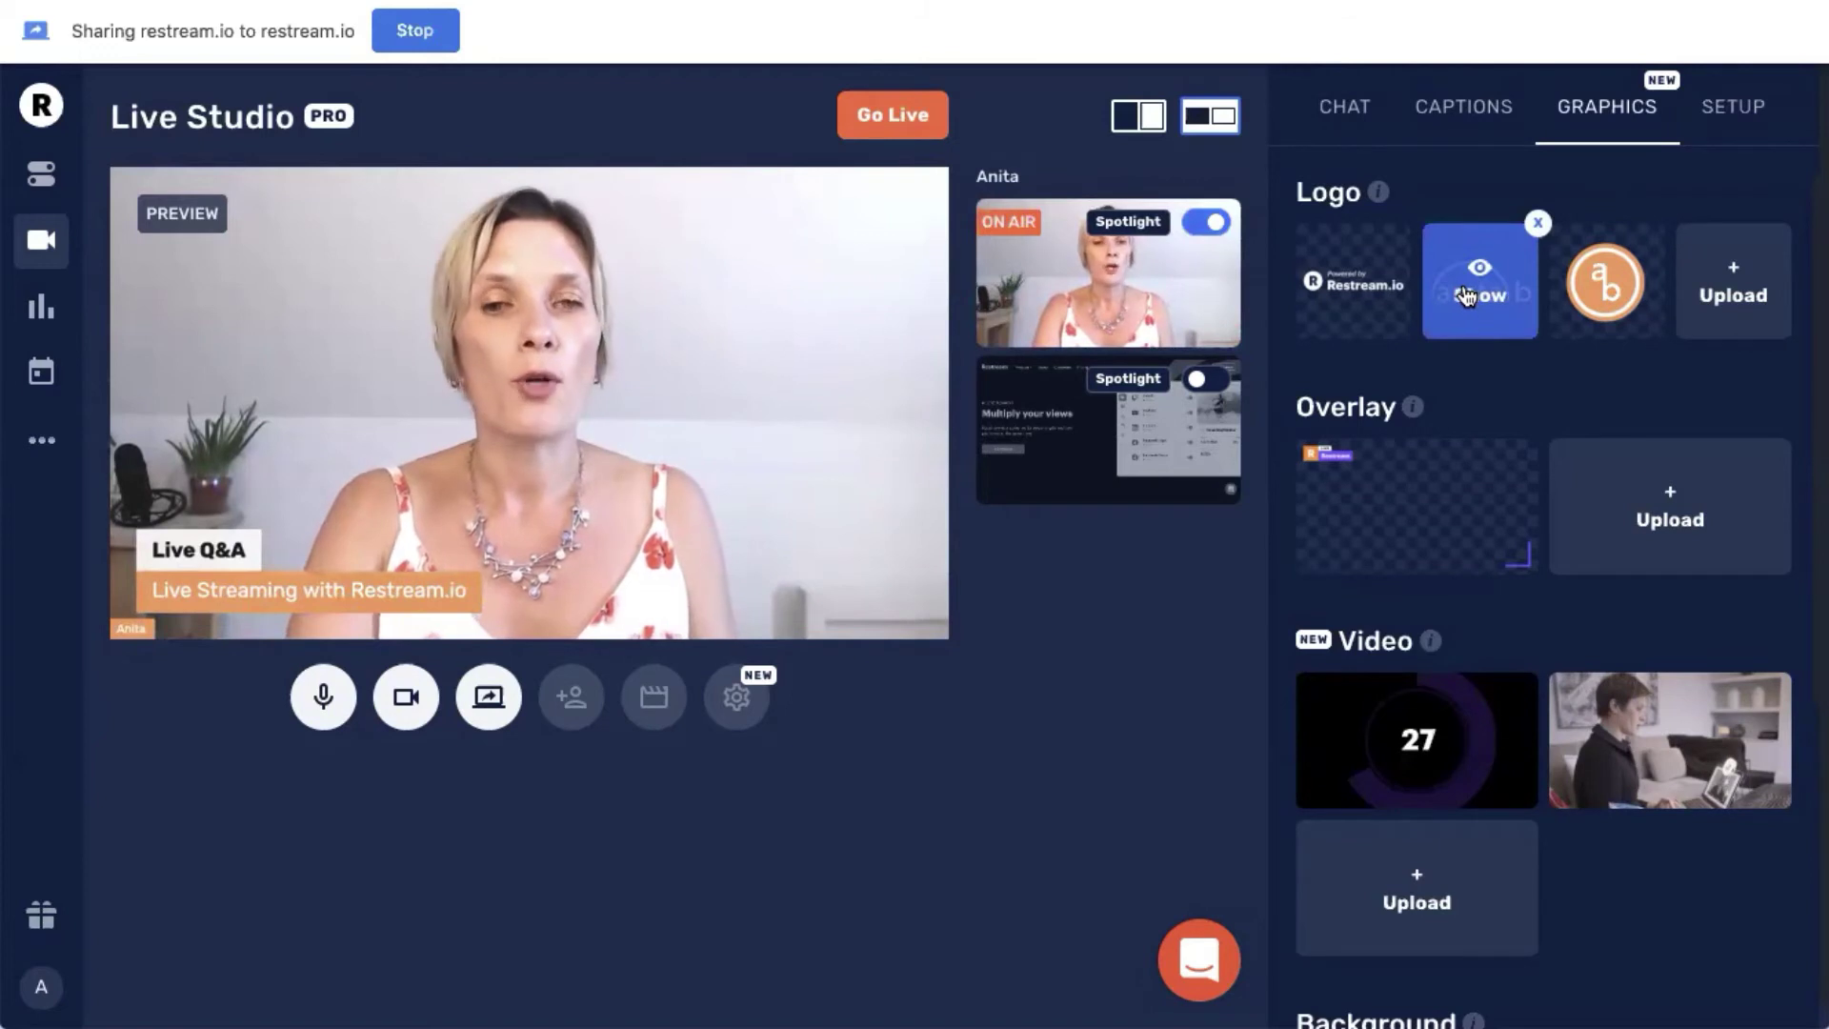
click(1472, 286)
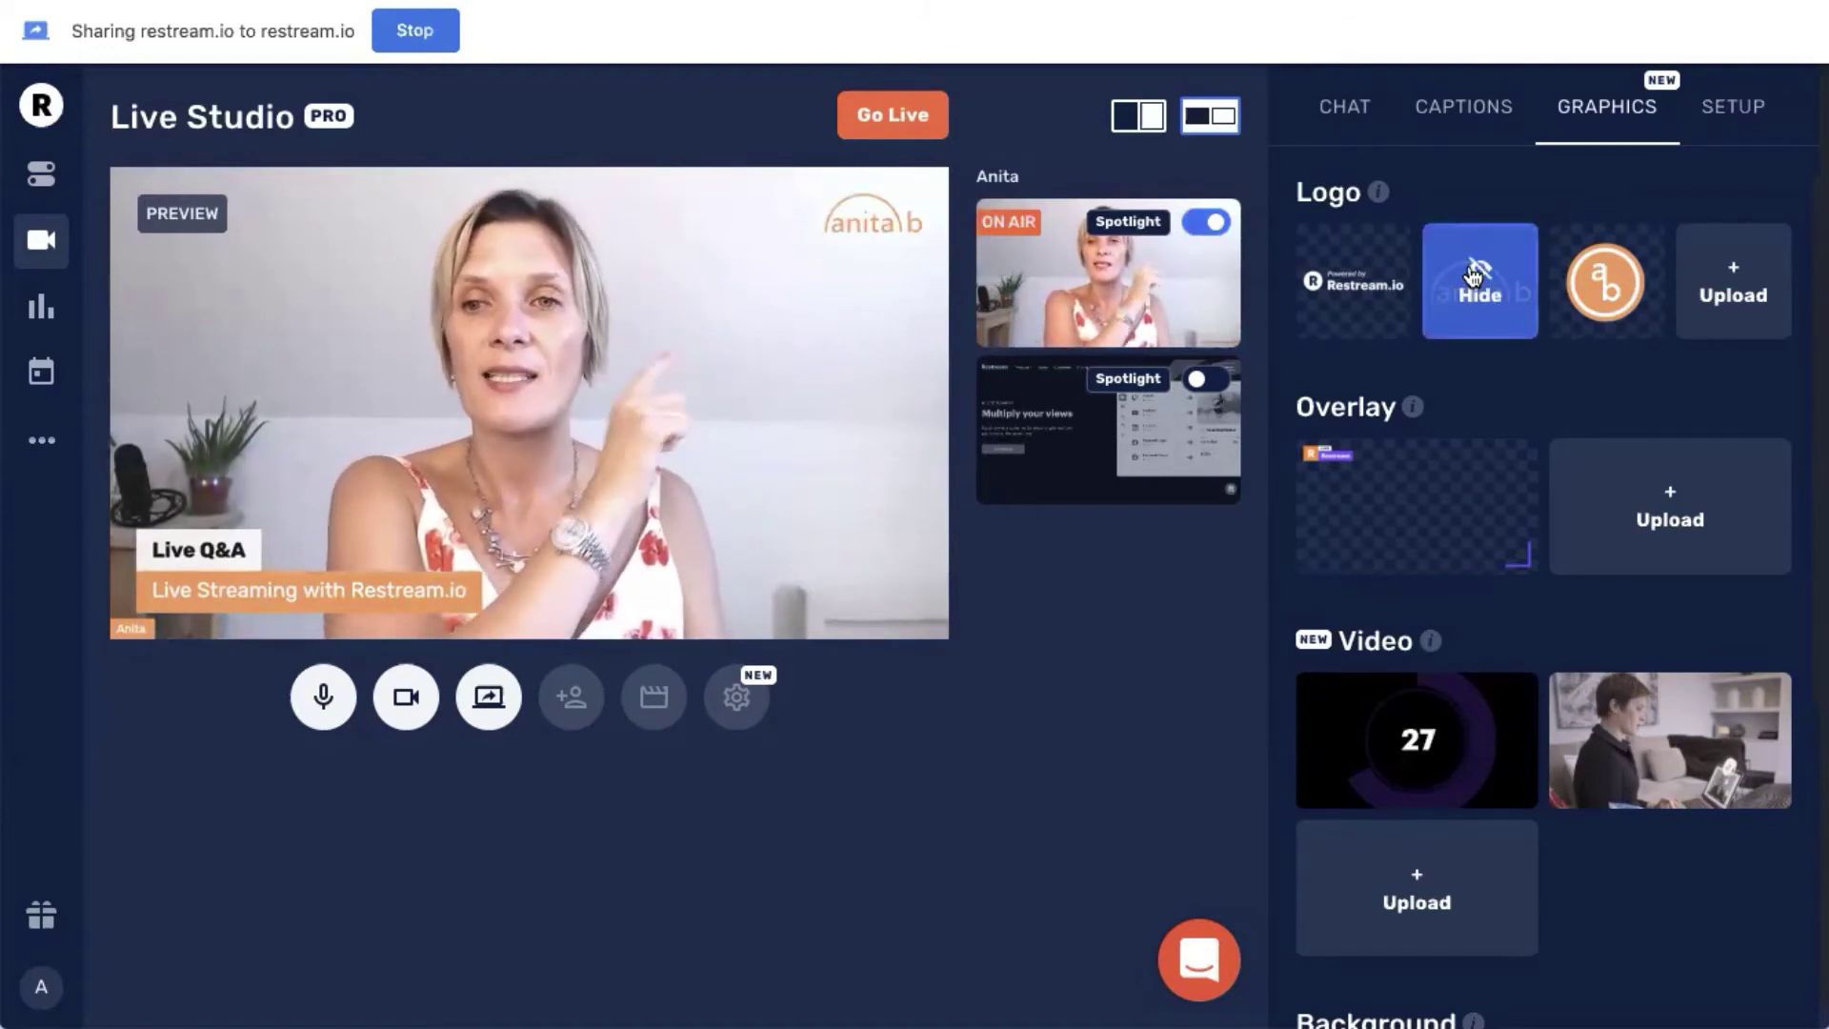
click(1620, 298)
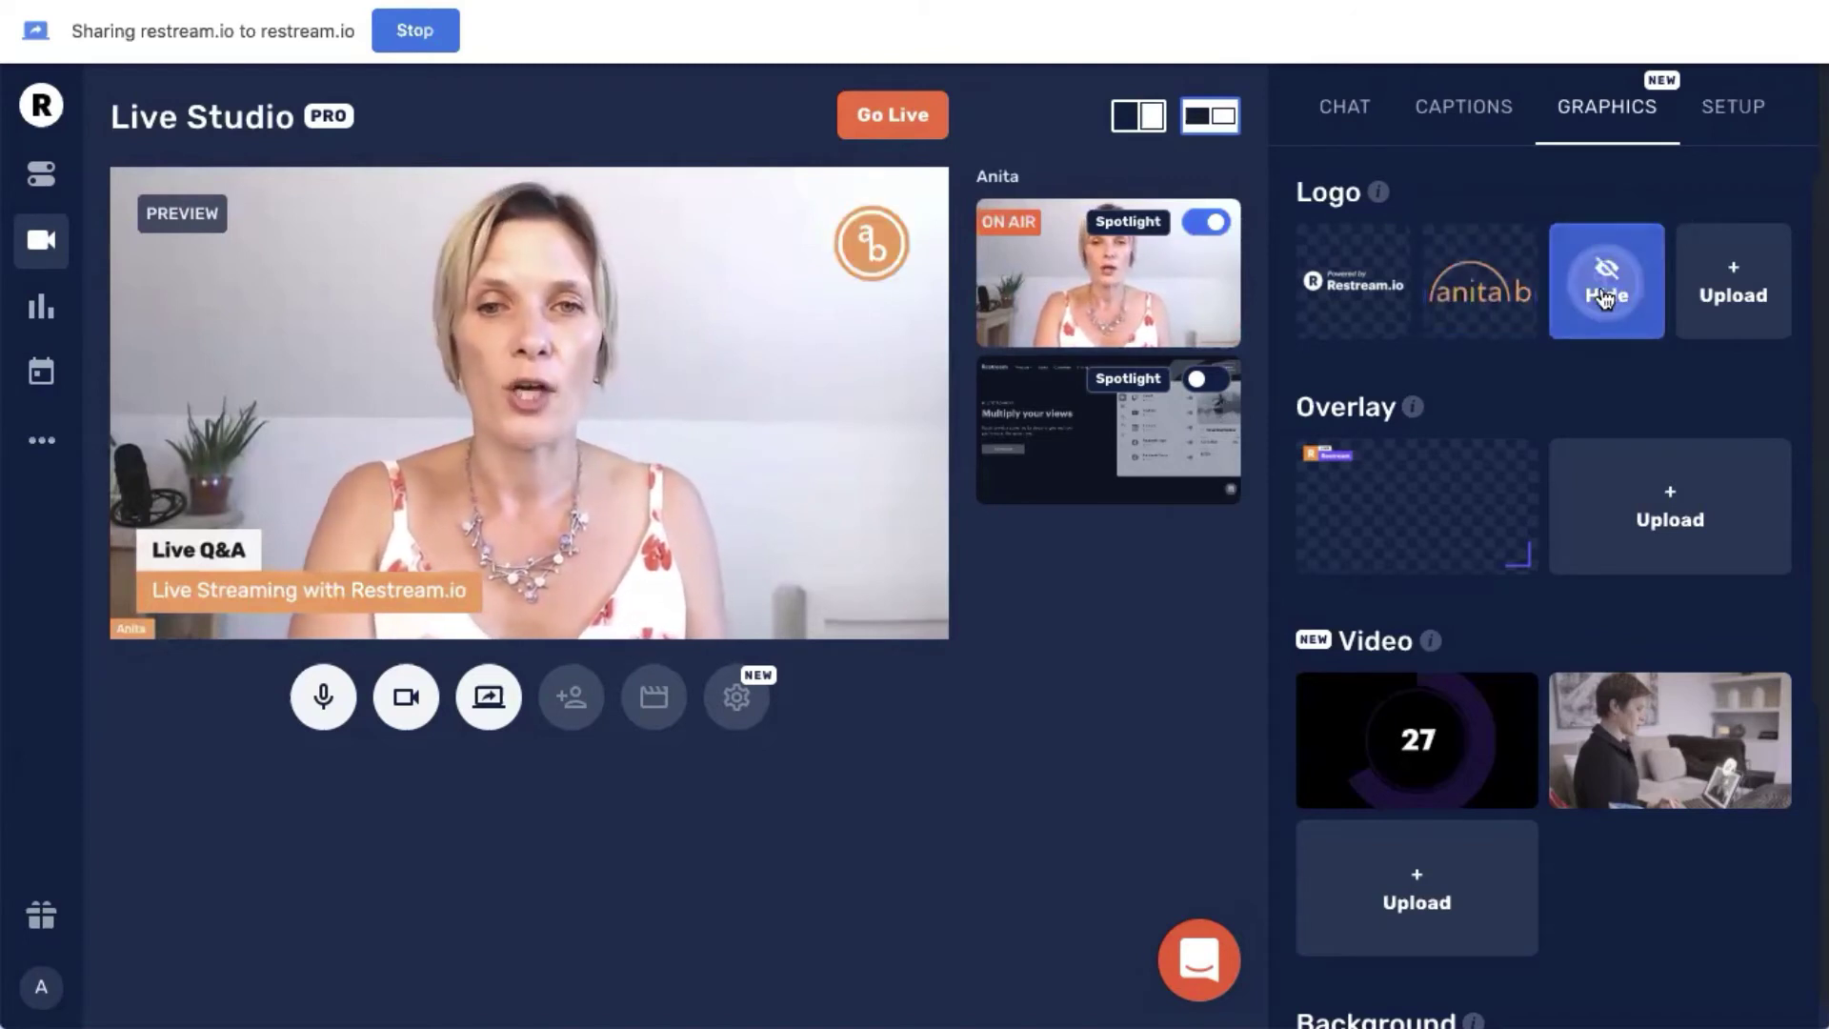
click(1472, 290)
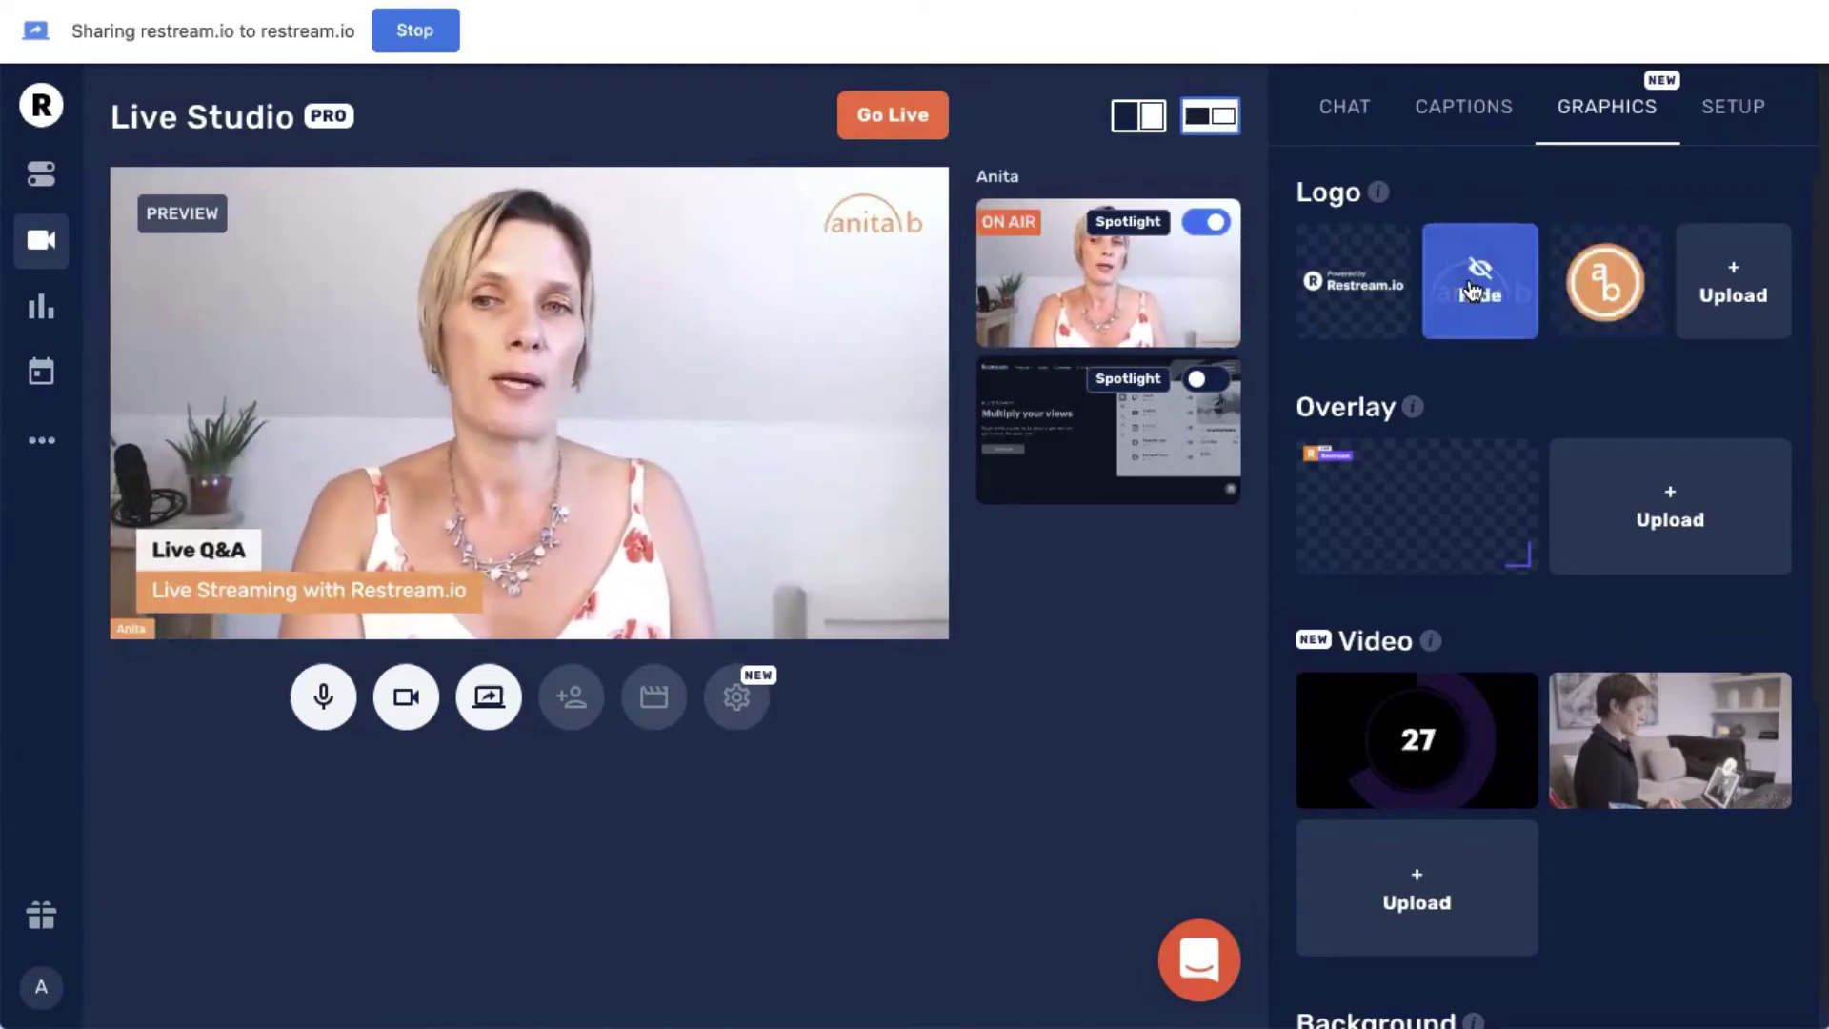
Step: Try the Restream overlay on the stream preview and hide it again
mouse_move(1425, 510)
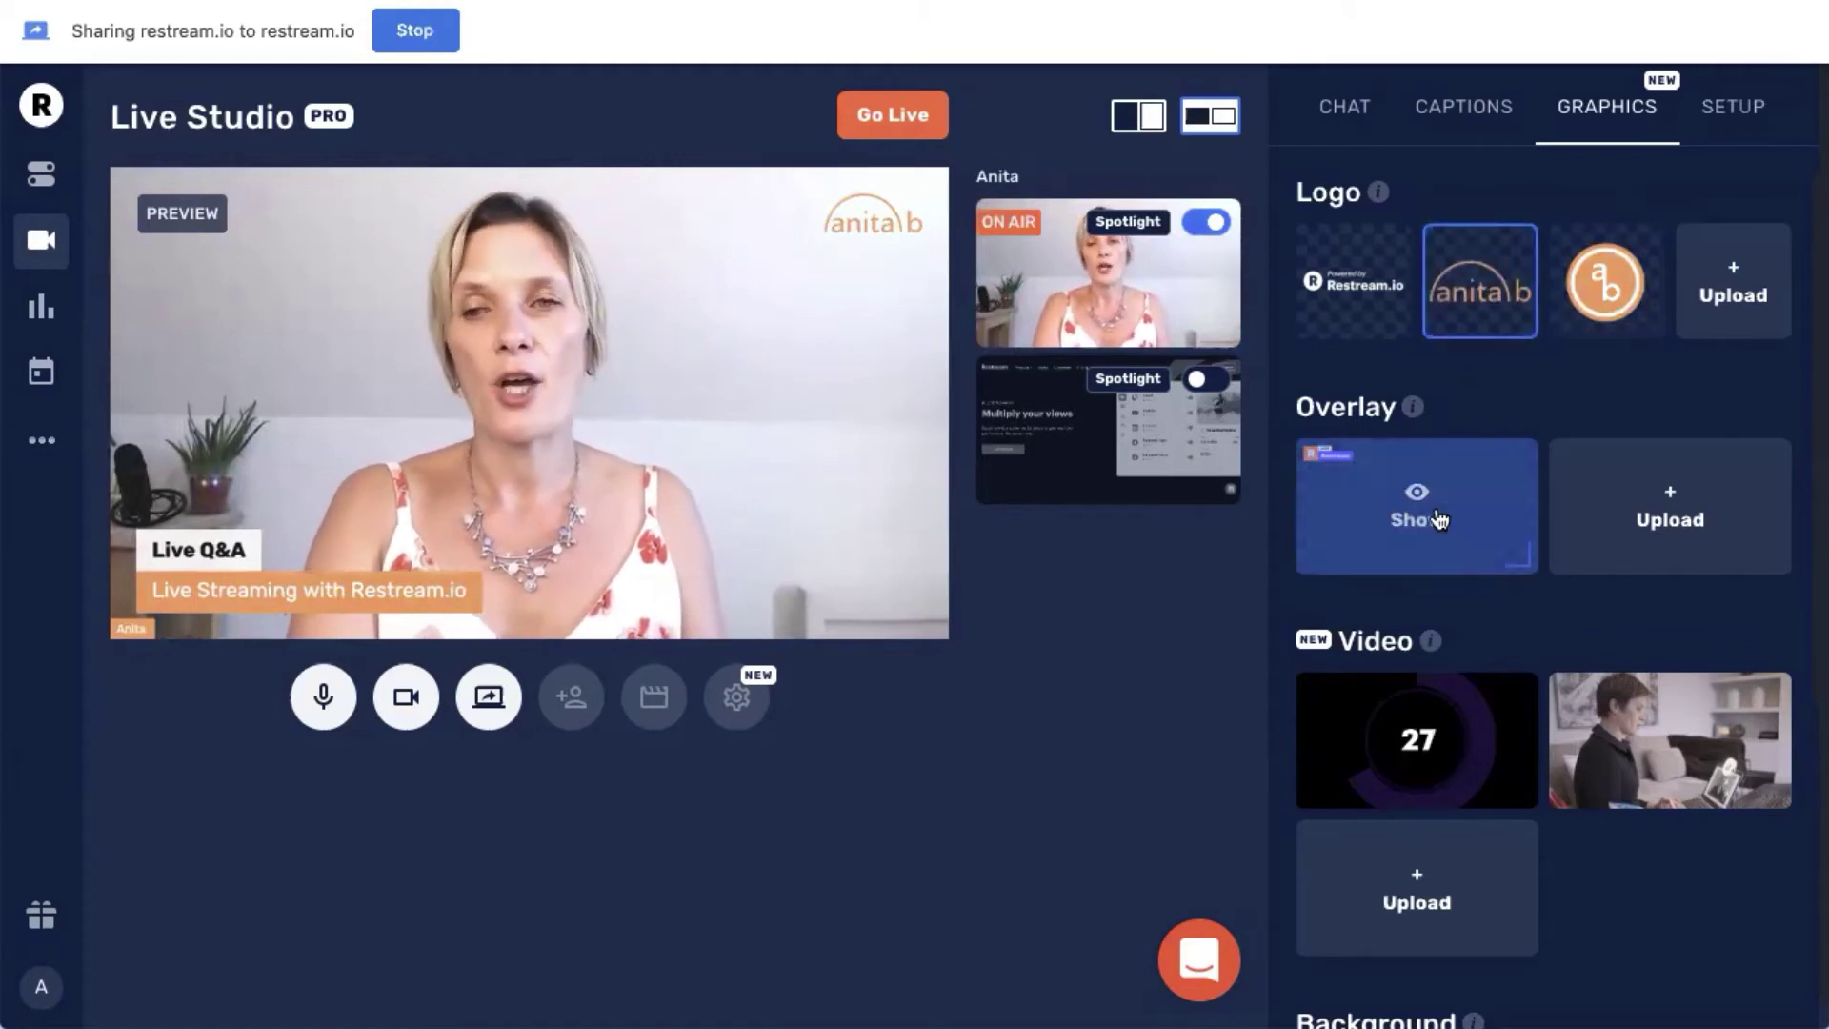
click(1446, 493)
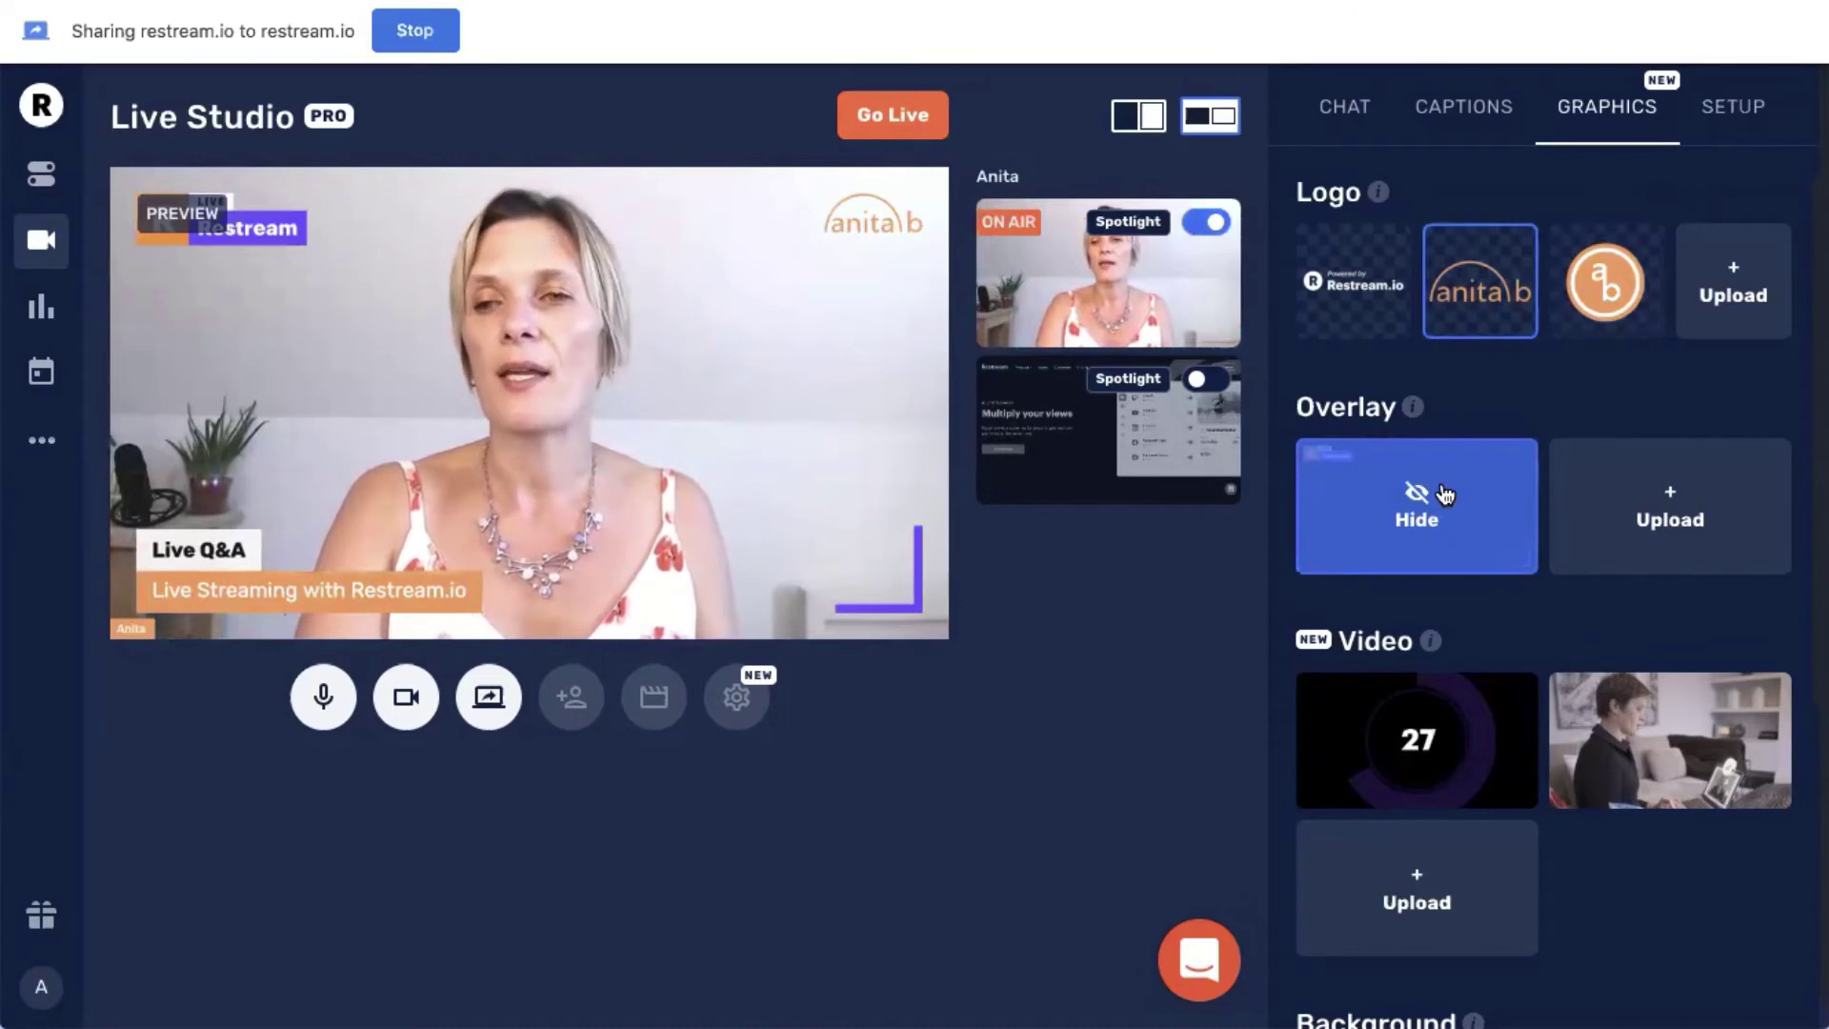
click(1444, 492)
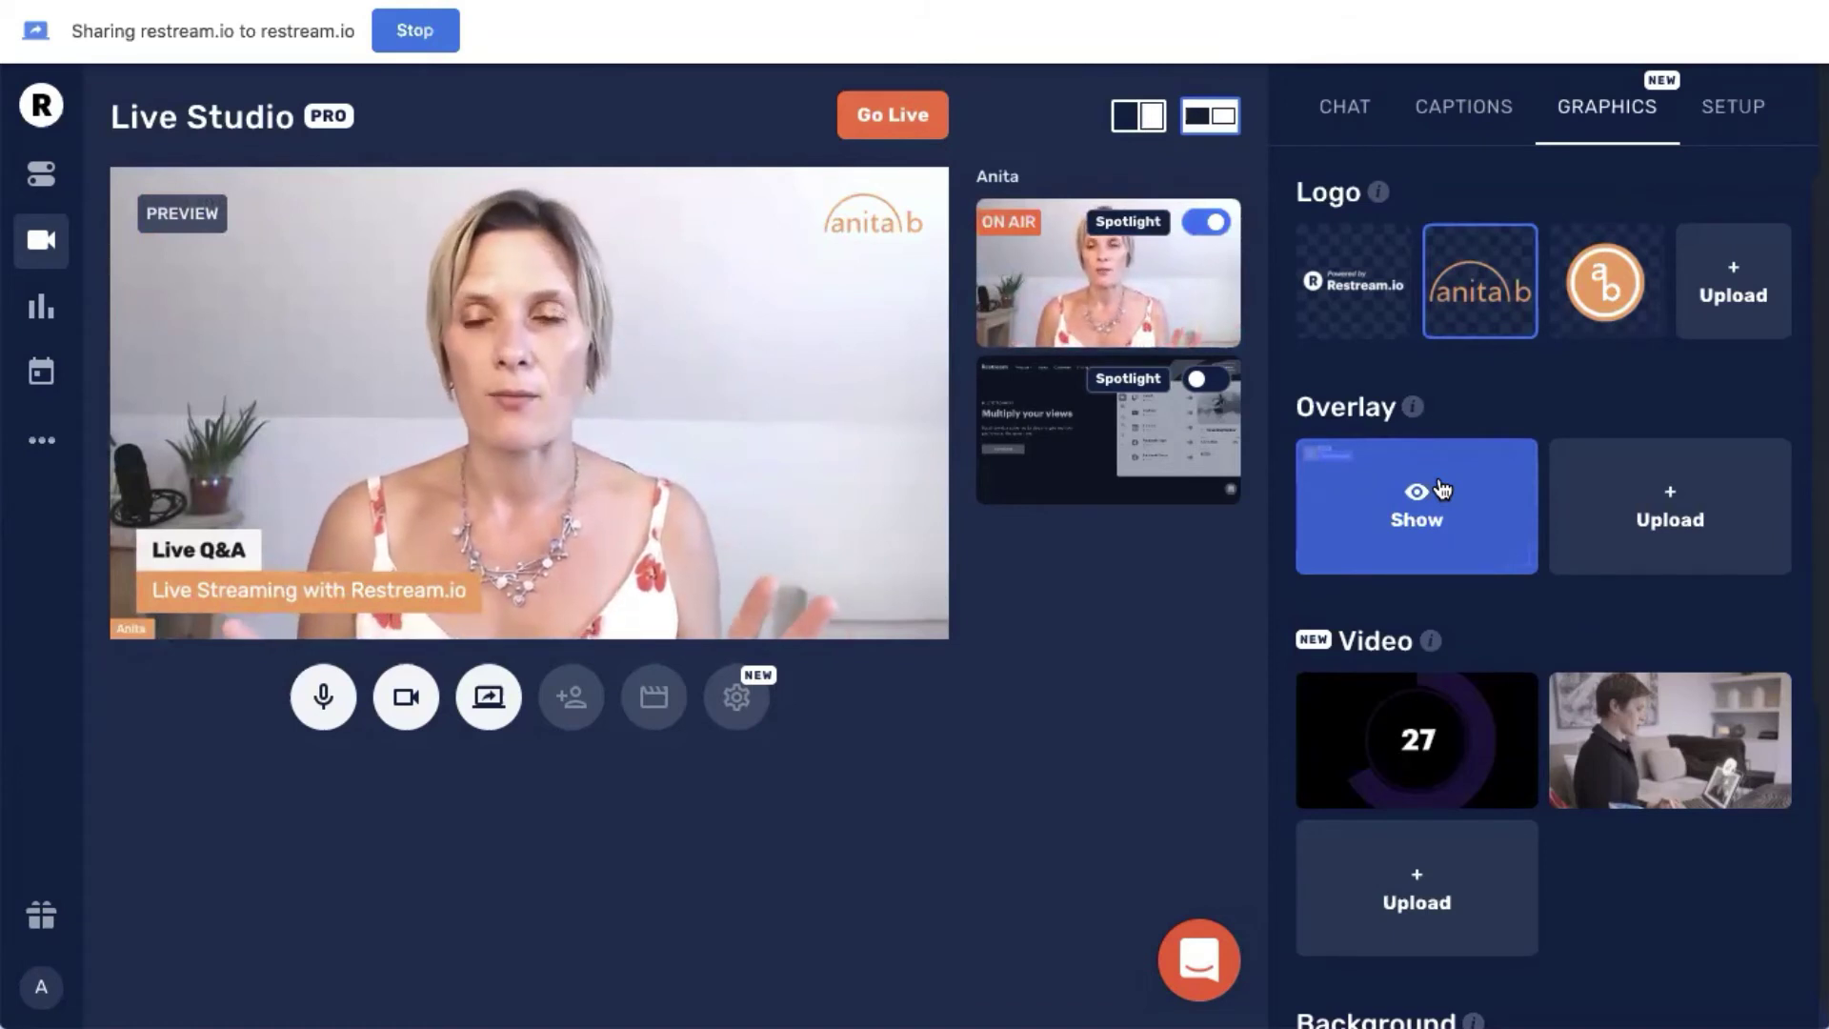
Step: Try the countdown video and the uploaded video clip in the stream preview, hiding each one again
scroll(1420, 522, down, 3)
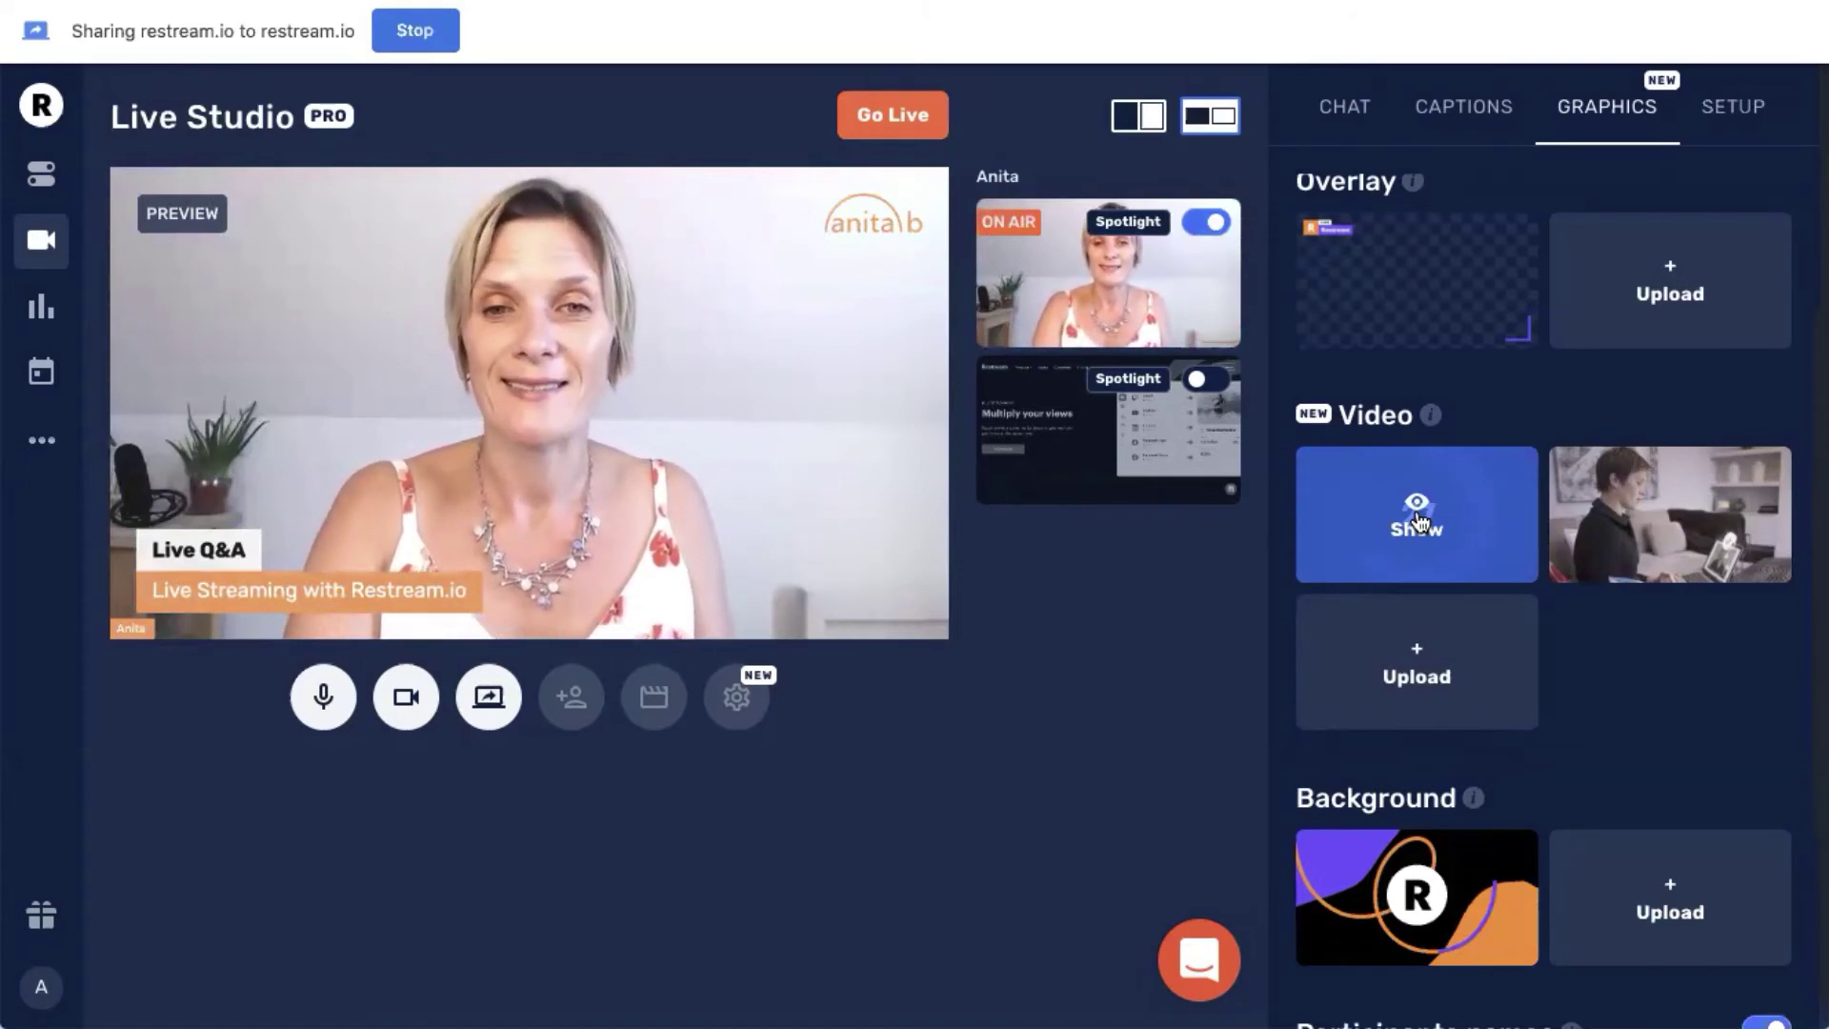
click(1419, 521)
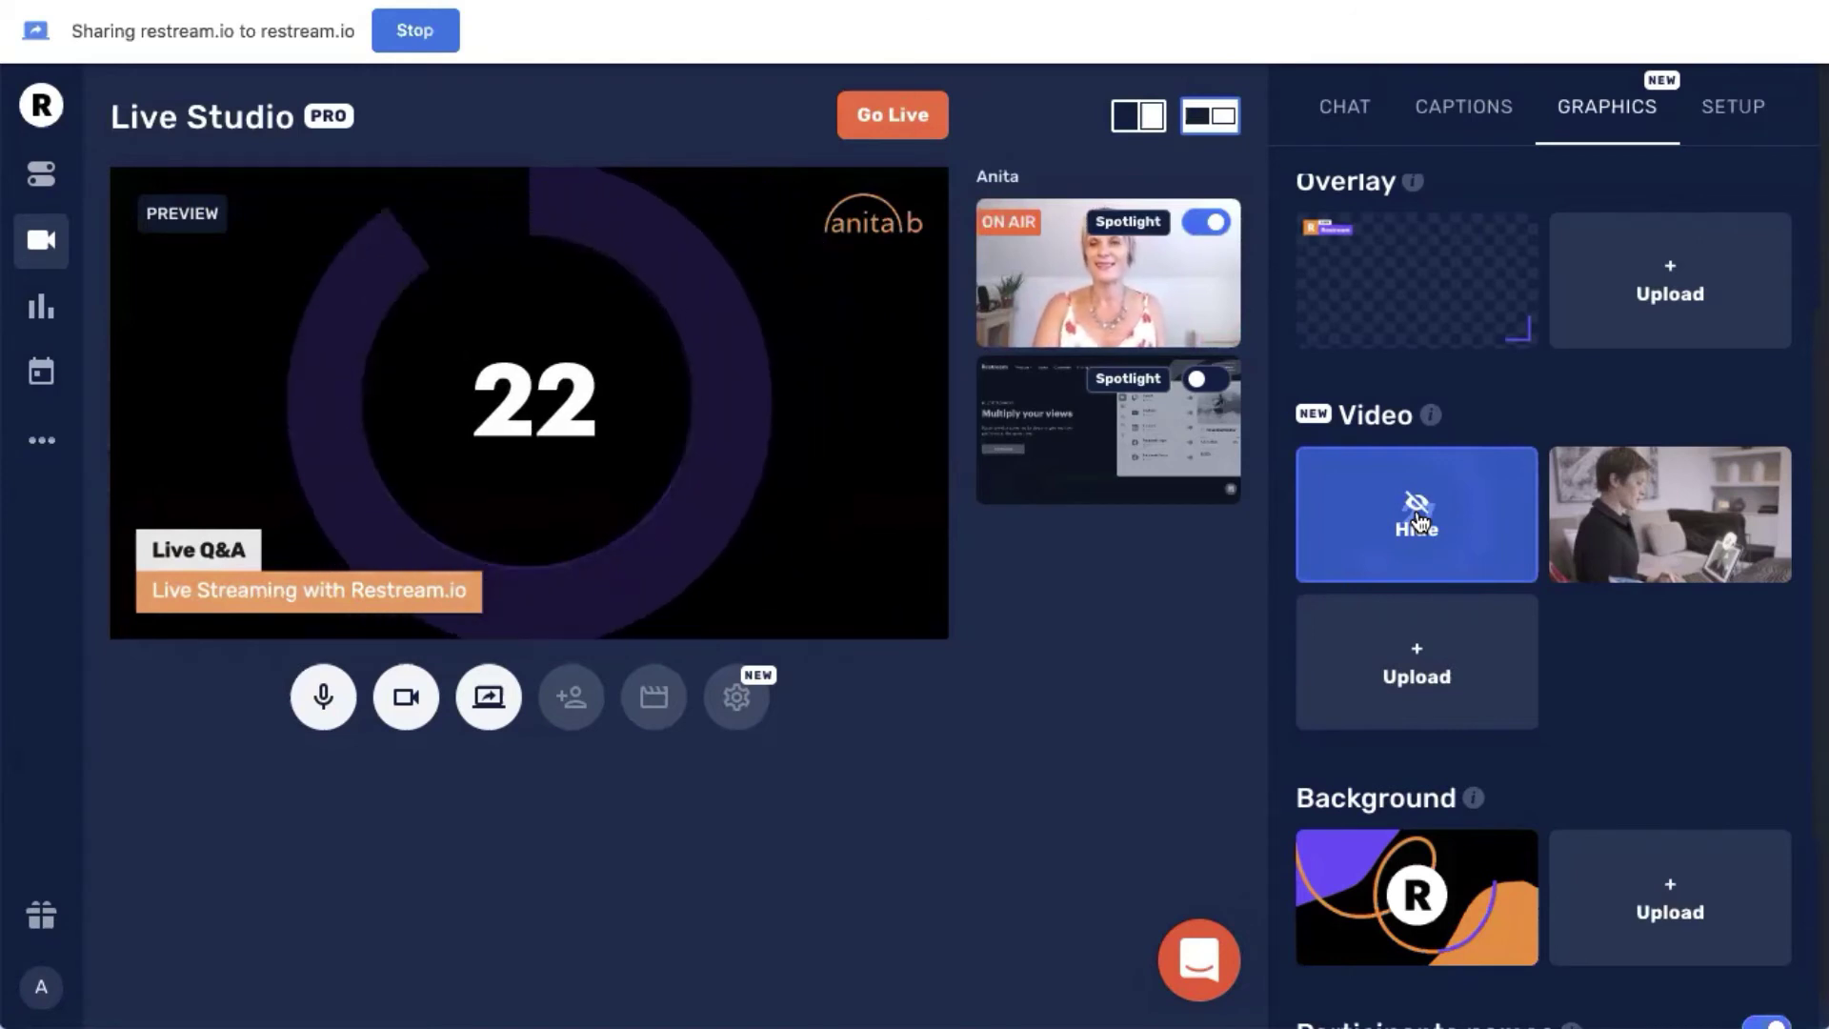
click(1417, 520)
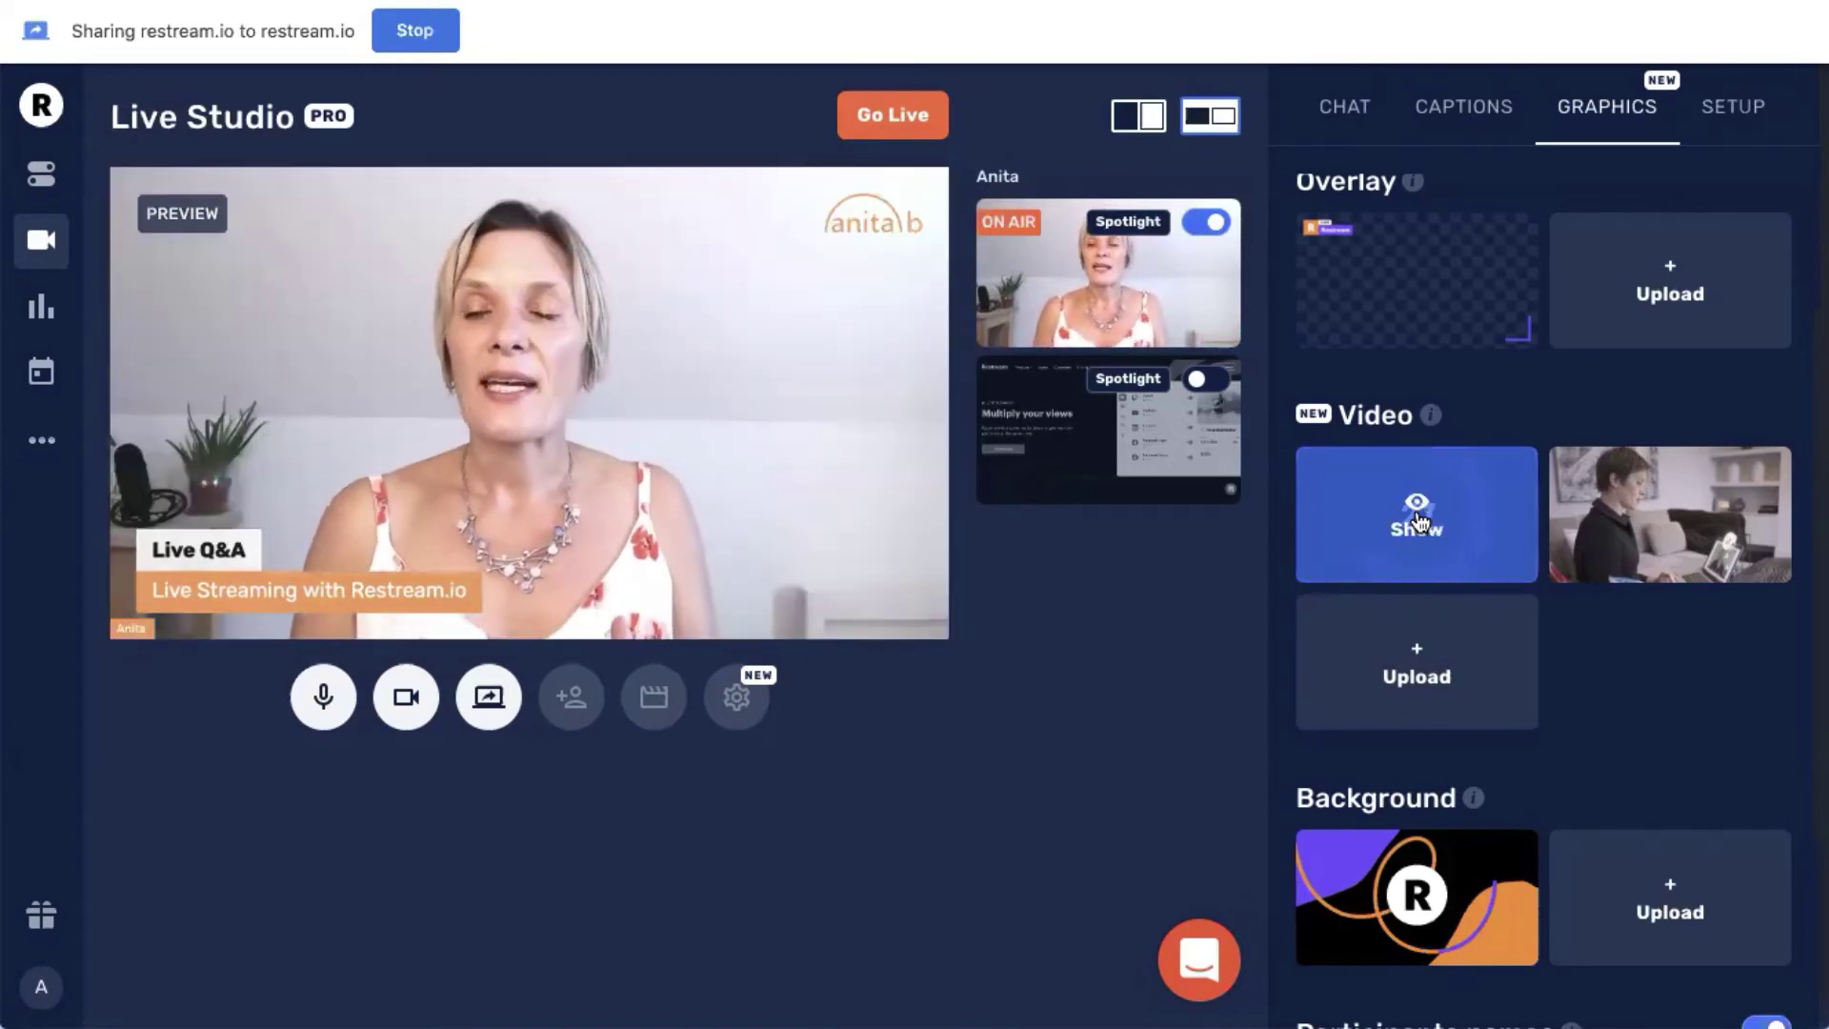
mouse_move(1667, 524)
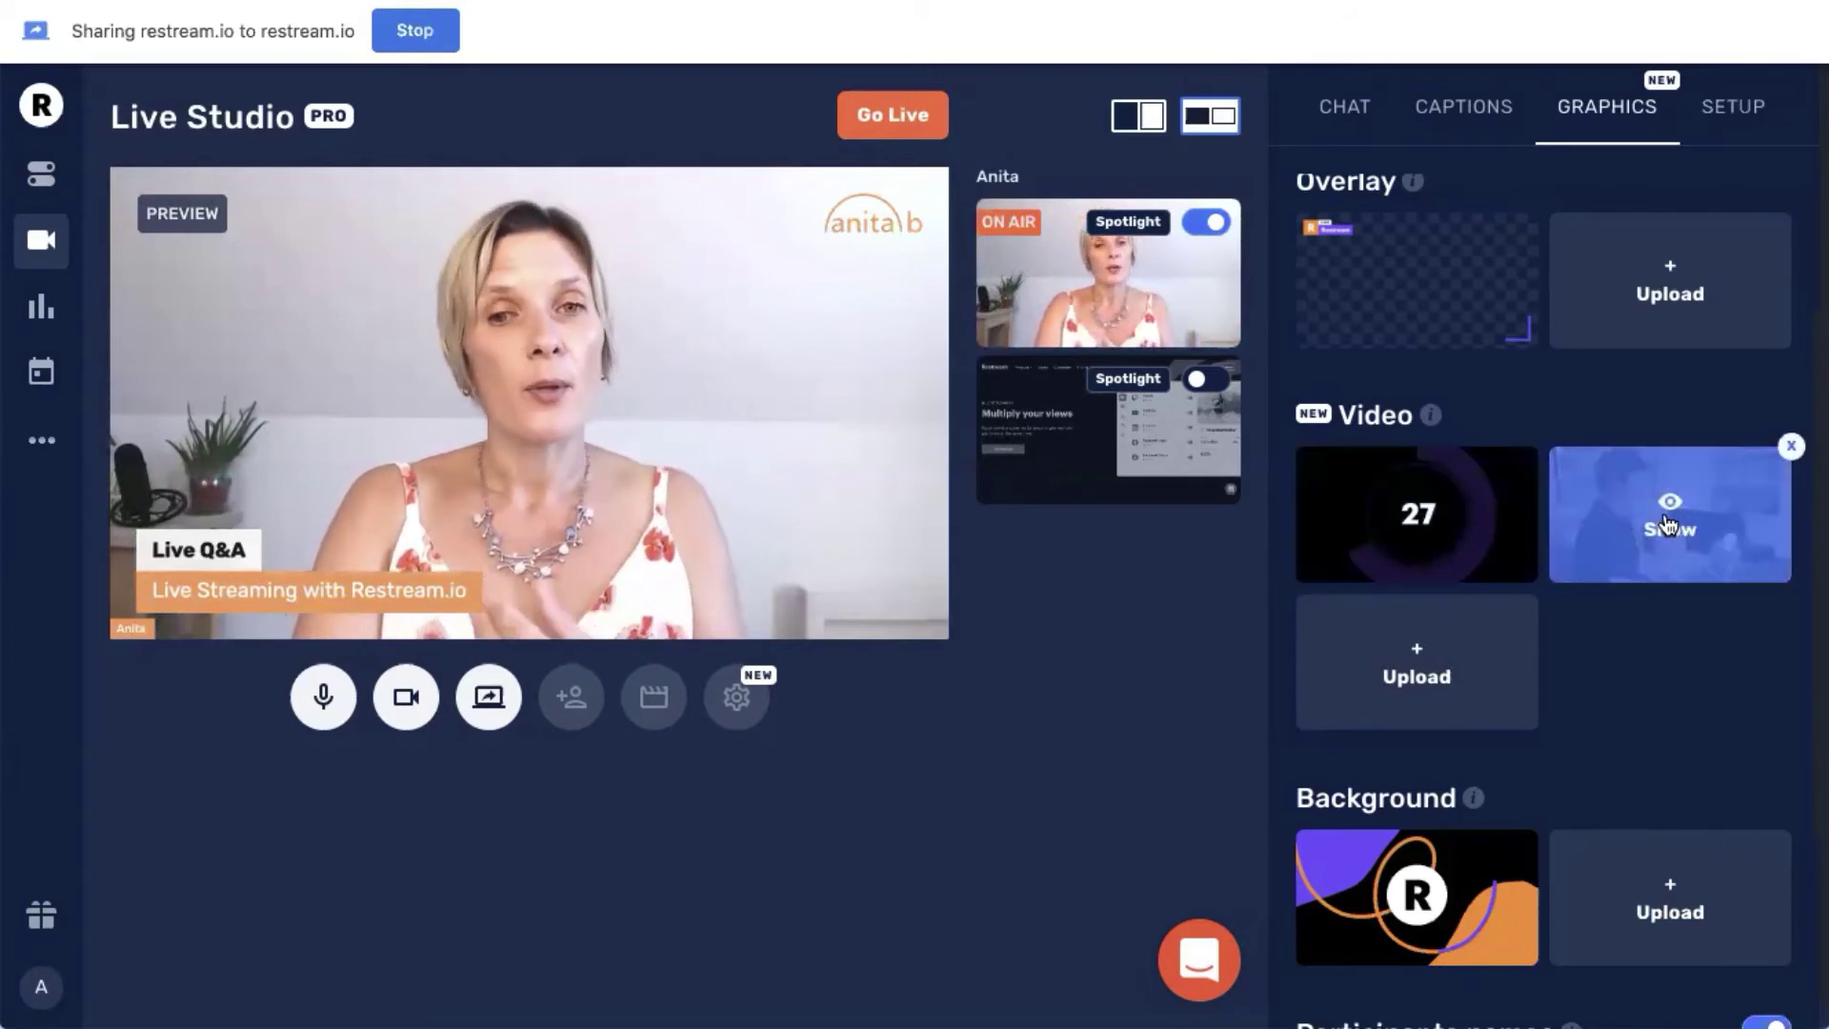
click(1666, 525)
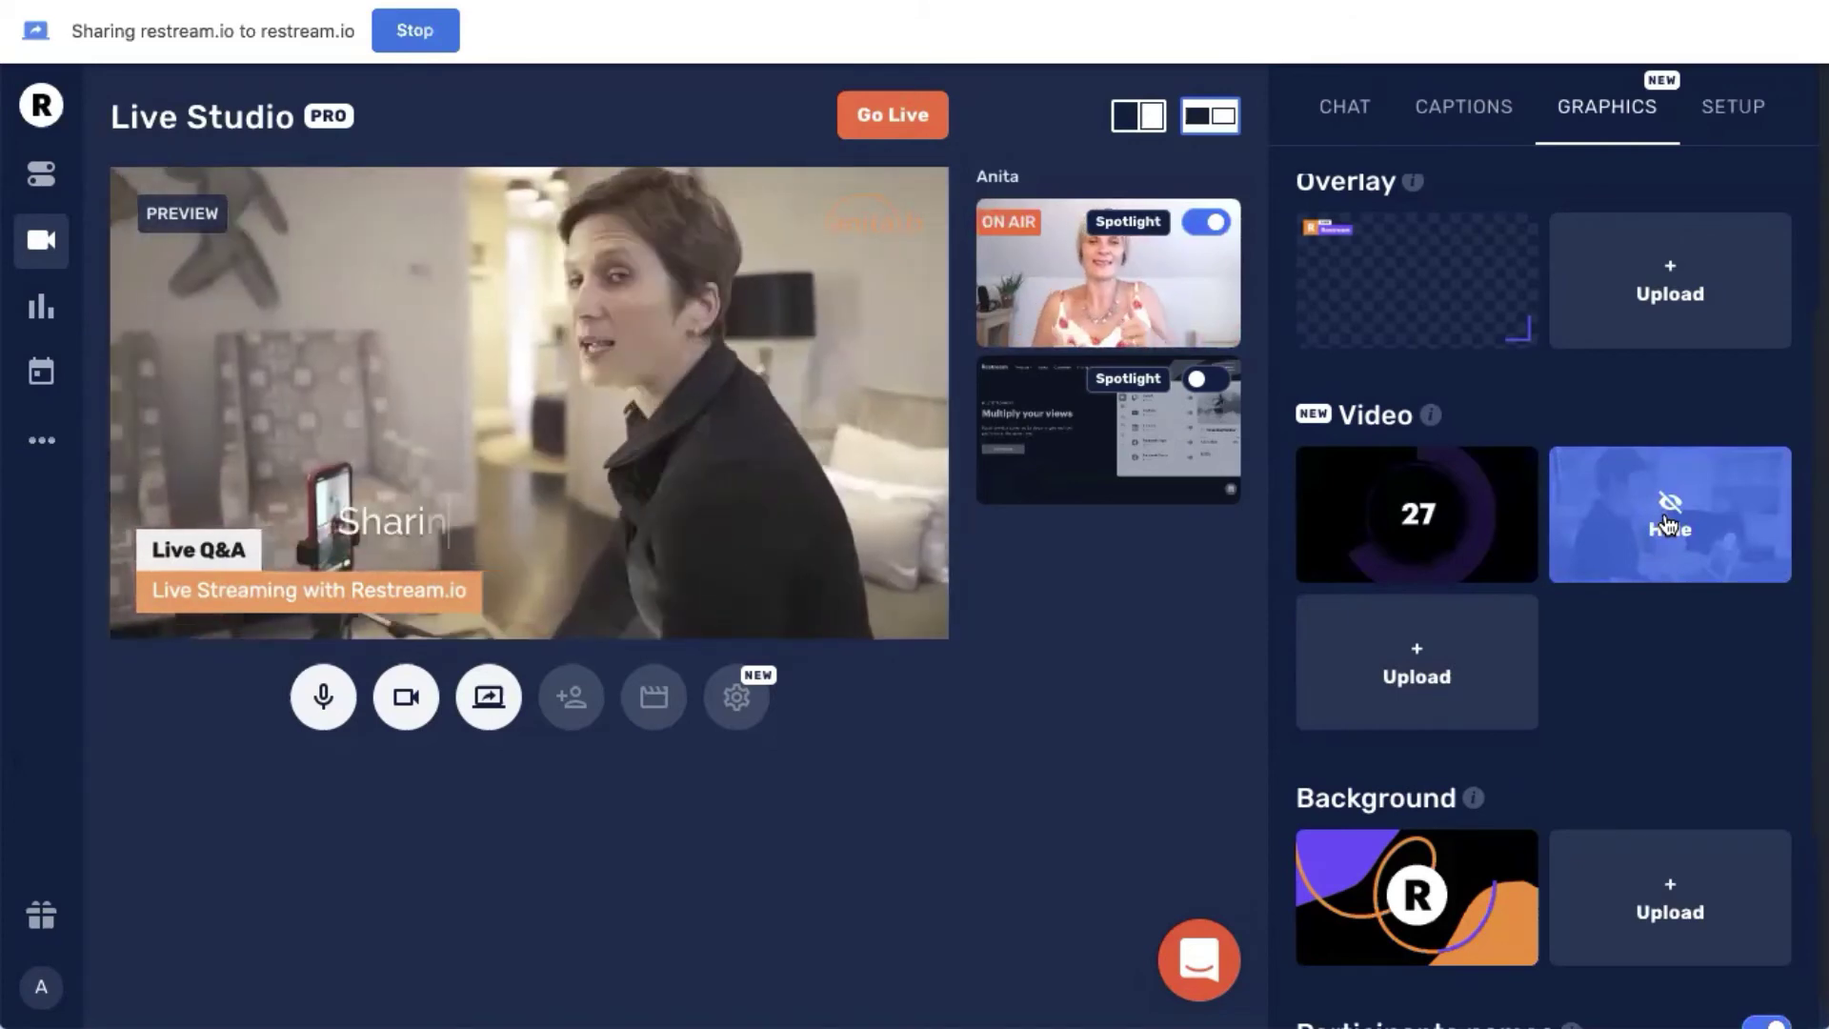
click(1666, 525)
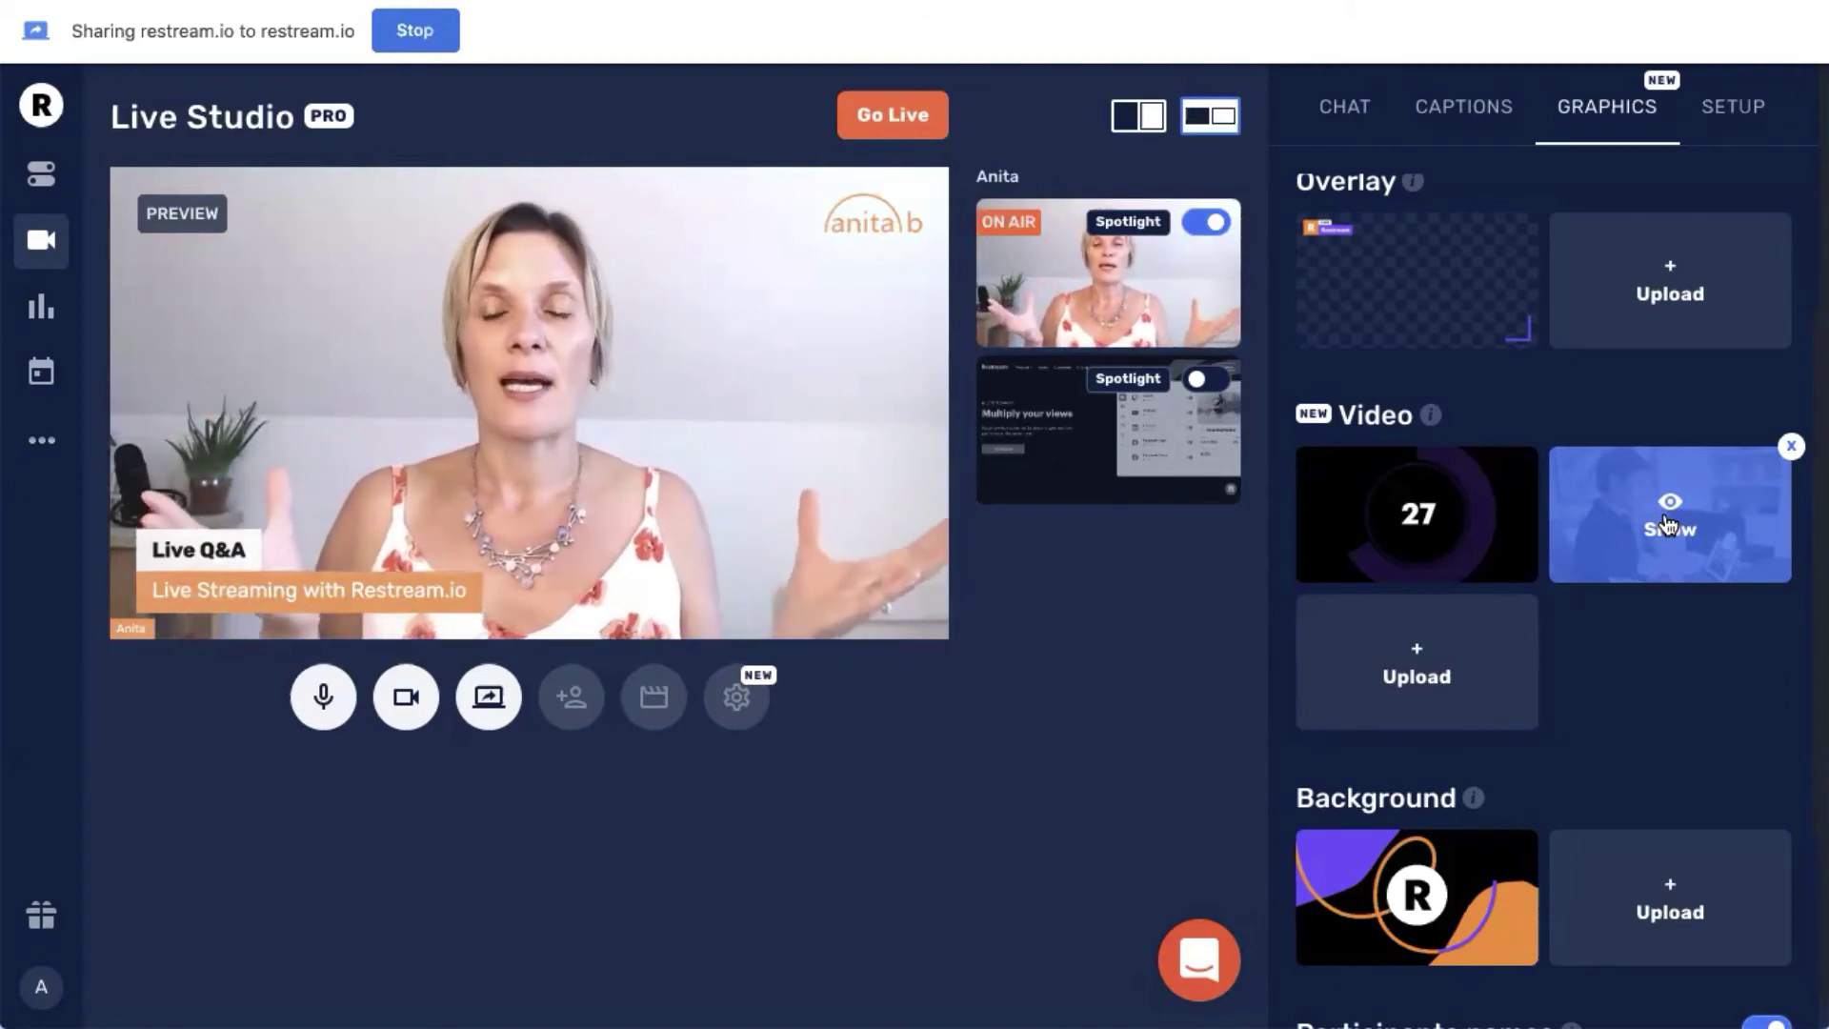
Step: Add the shared screen to the stream and try the Restream background behind it, then hide the background and remove the screen again
scroll(1635, 686, down, 3)
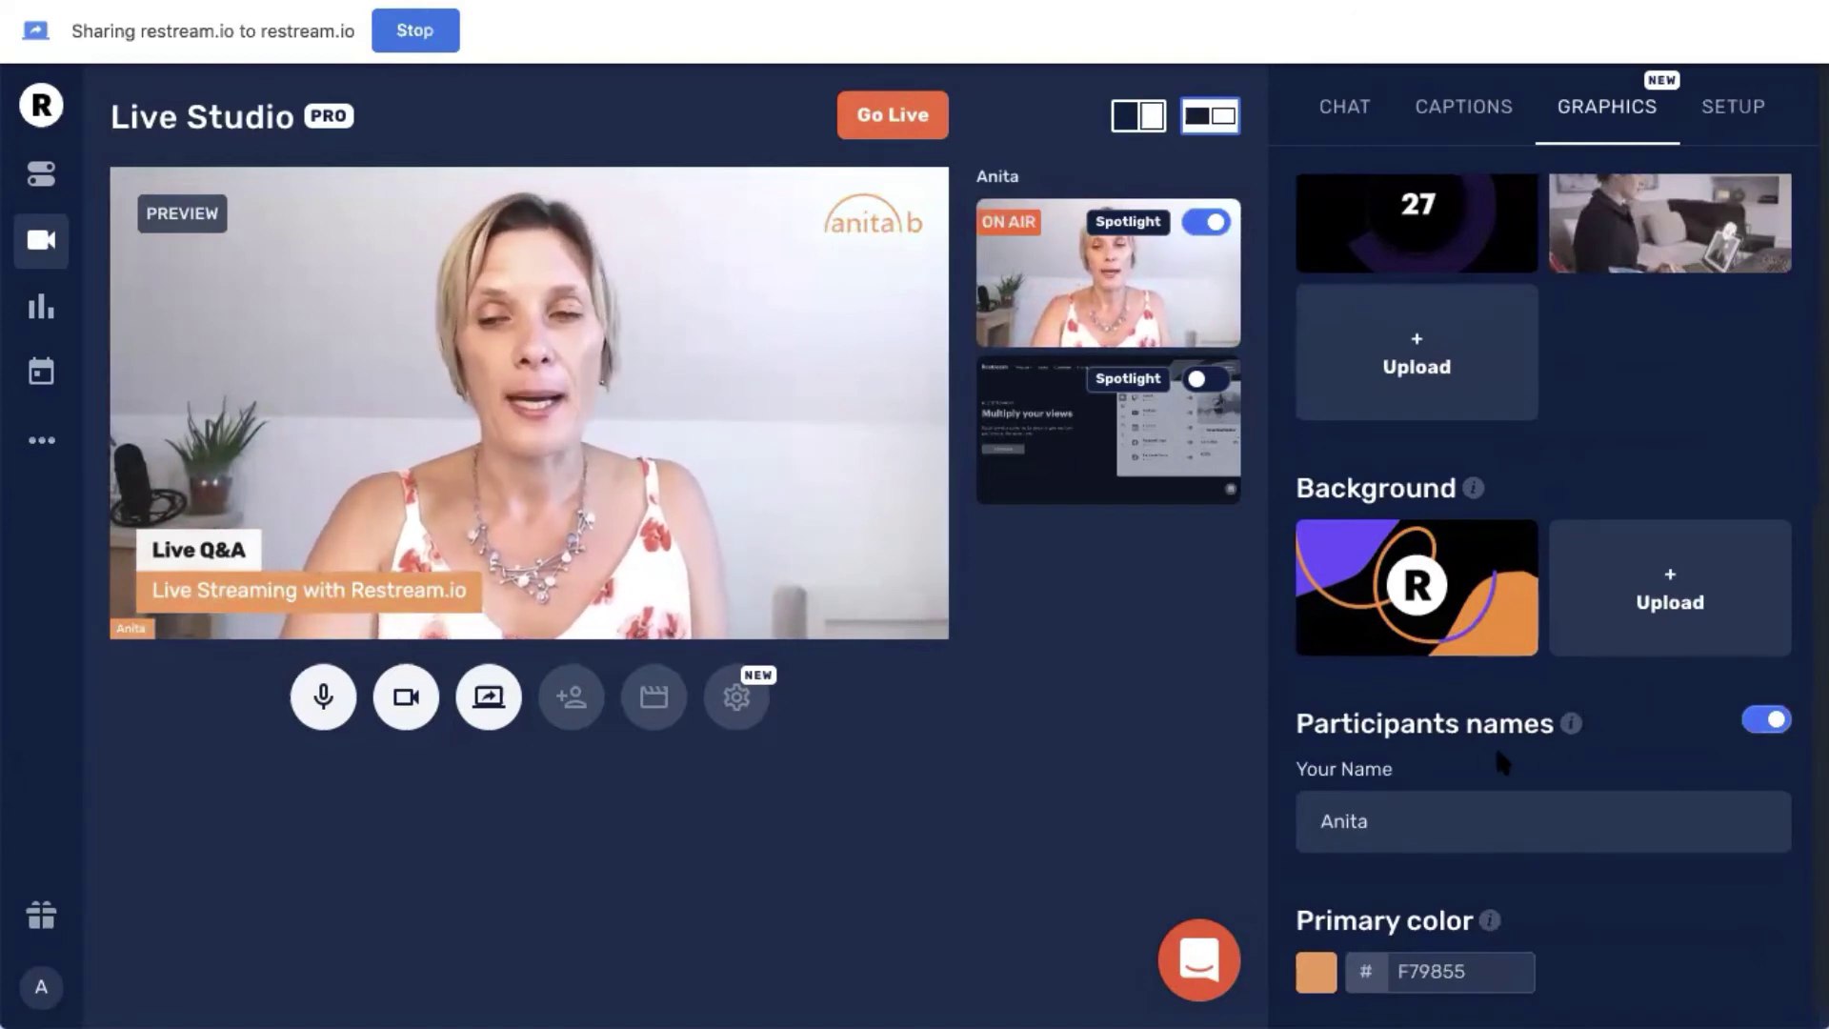
mouse_move(1474, 613)
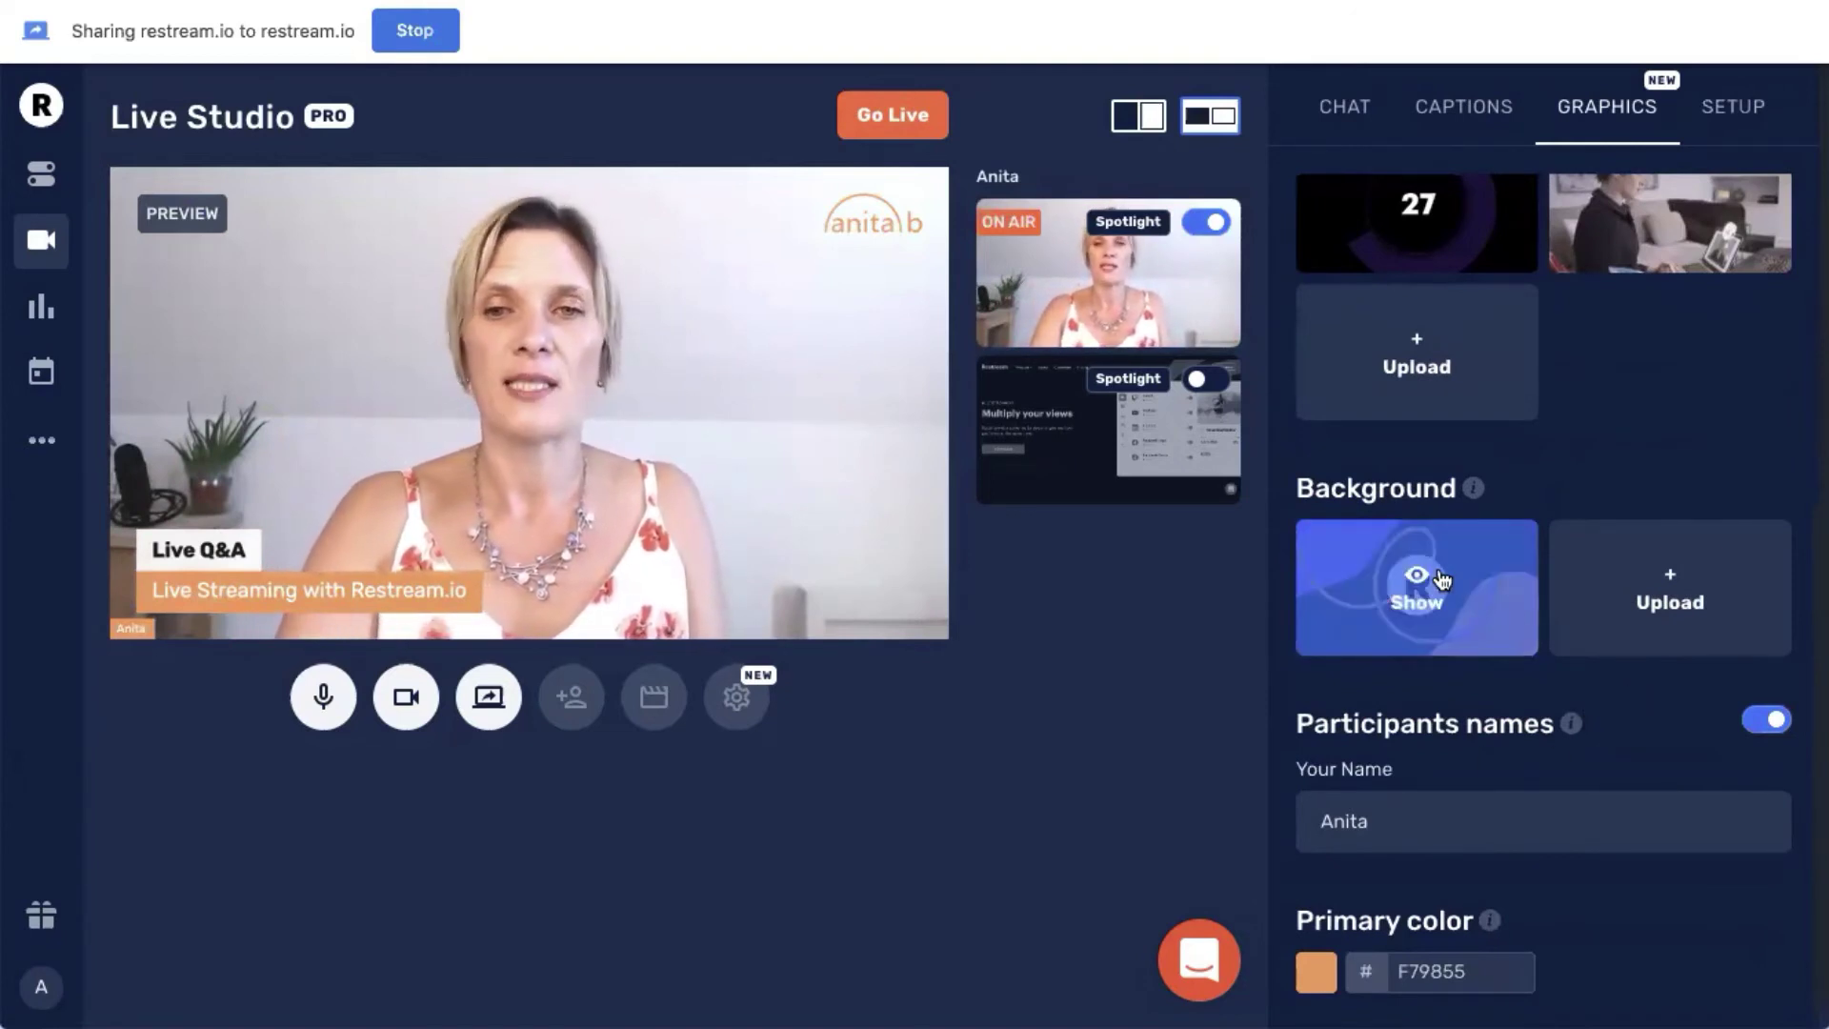
click(1206, 380)
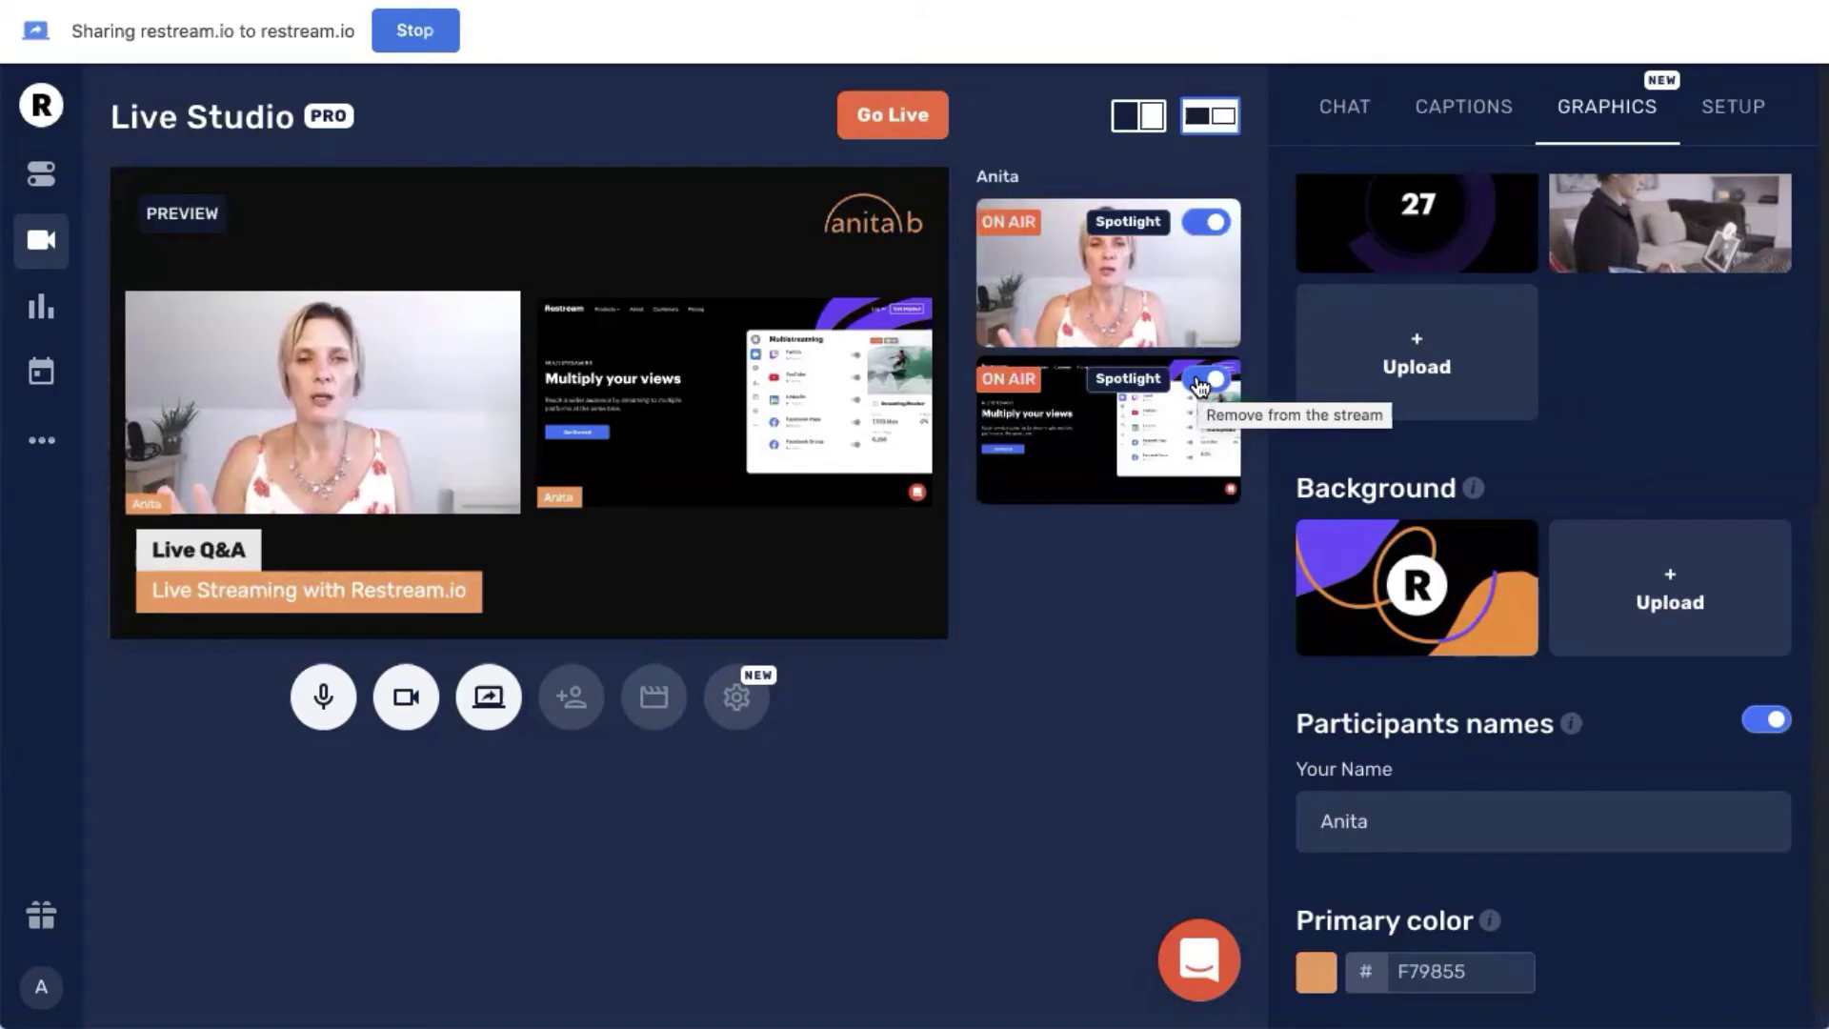
click(1427, 602)
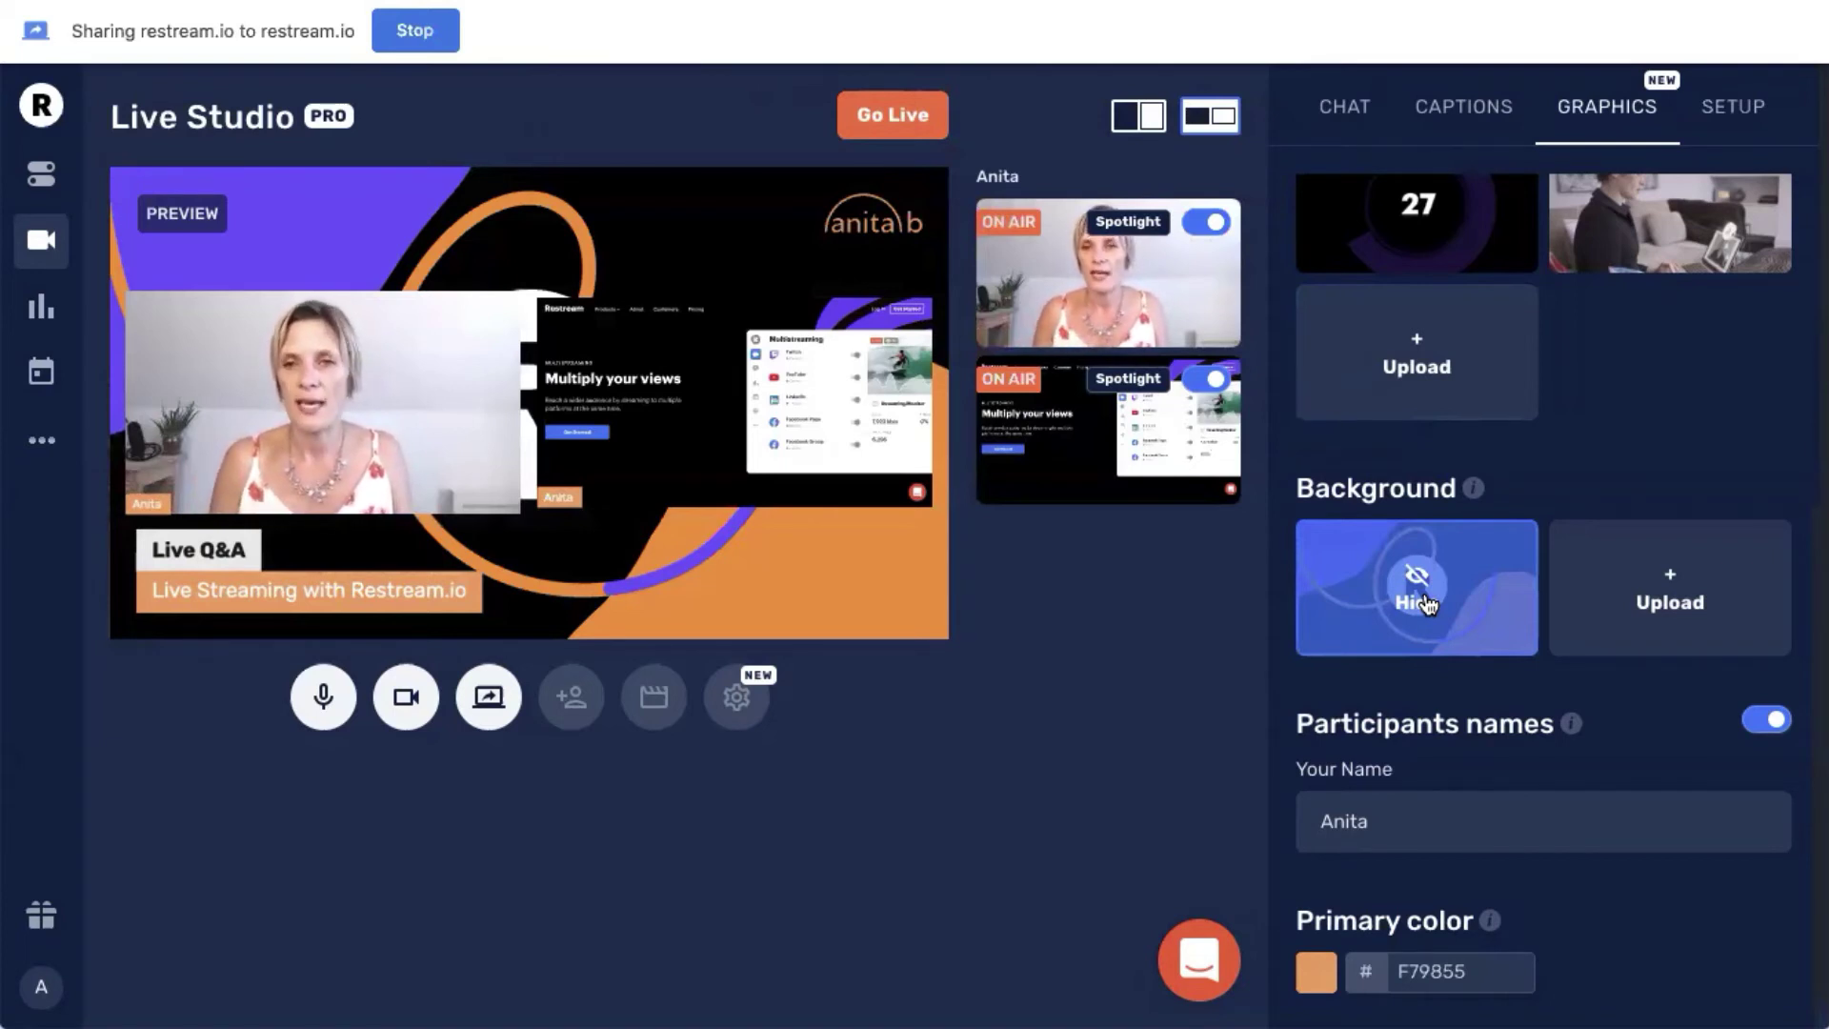
click(1426, 602)
click(1202, 380)
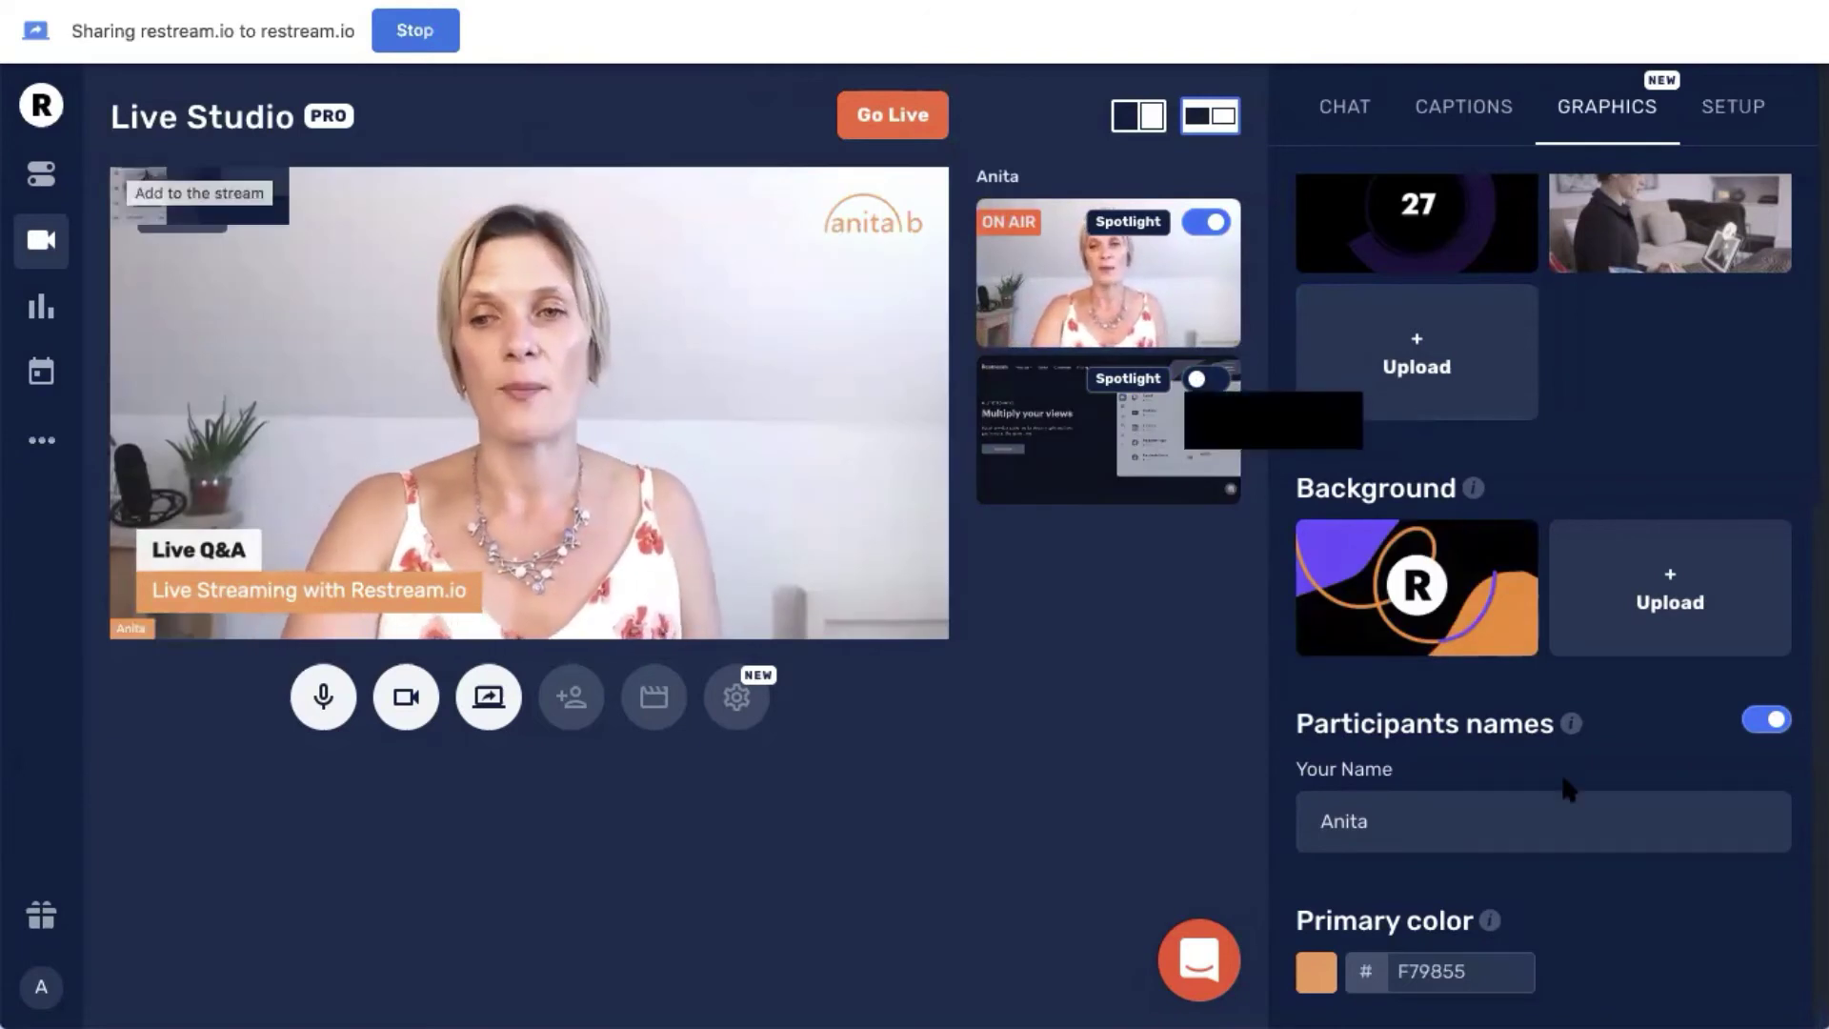
Step: Replace the participant name shown on the stream with the saved entry that includes the title "Digital Visibility Strategist"
scroll(1567, 786, down, 1)
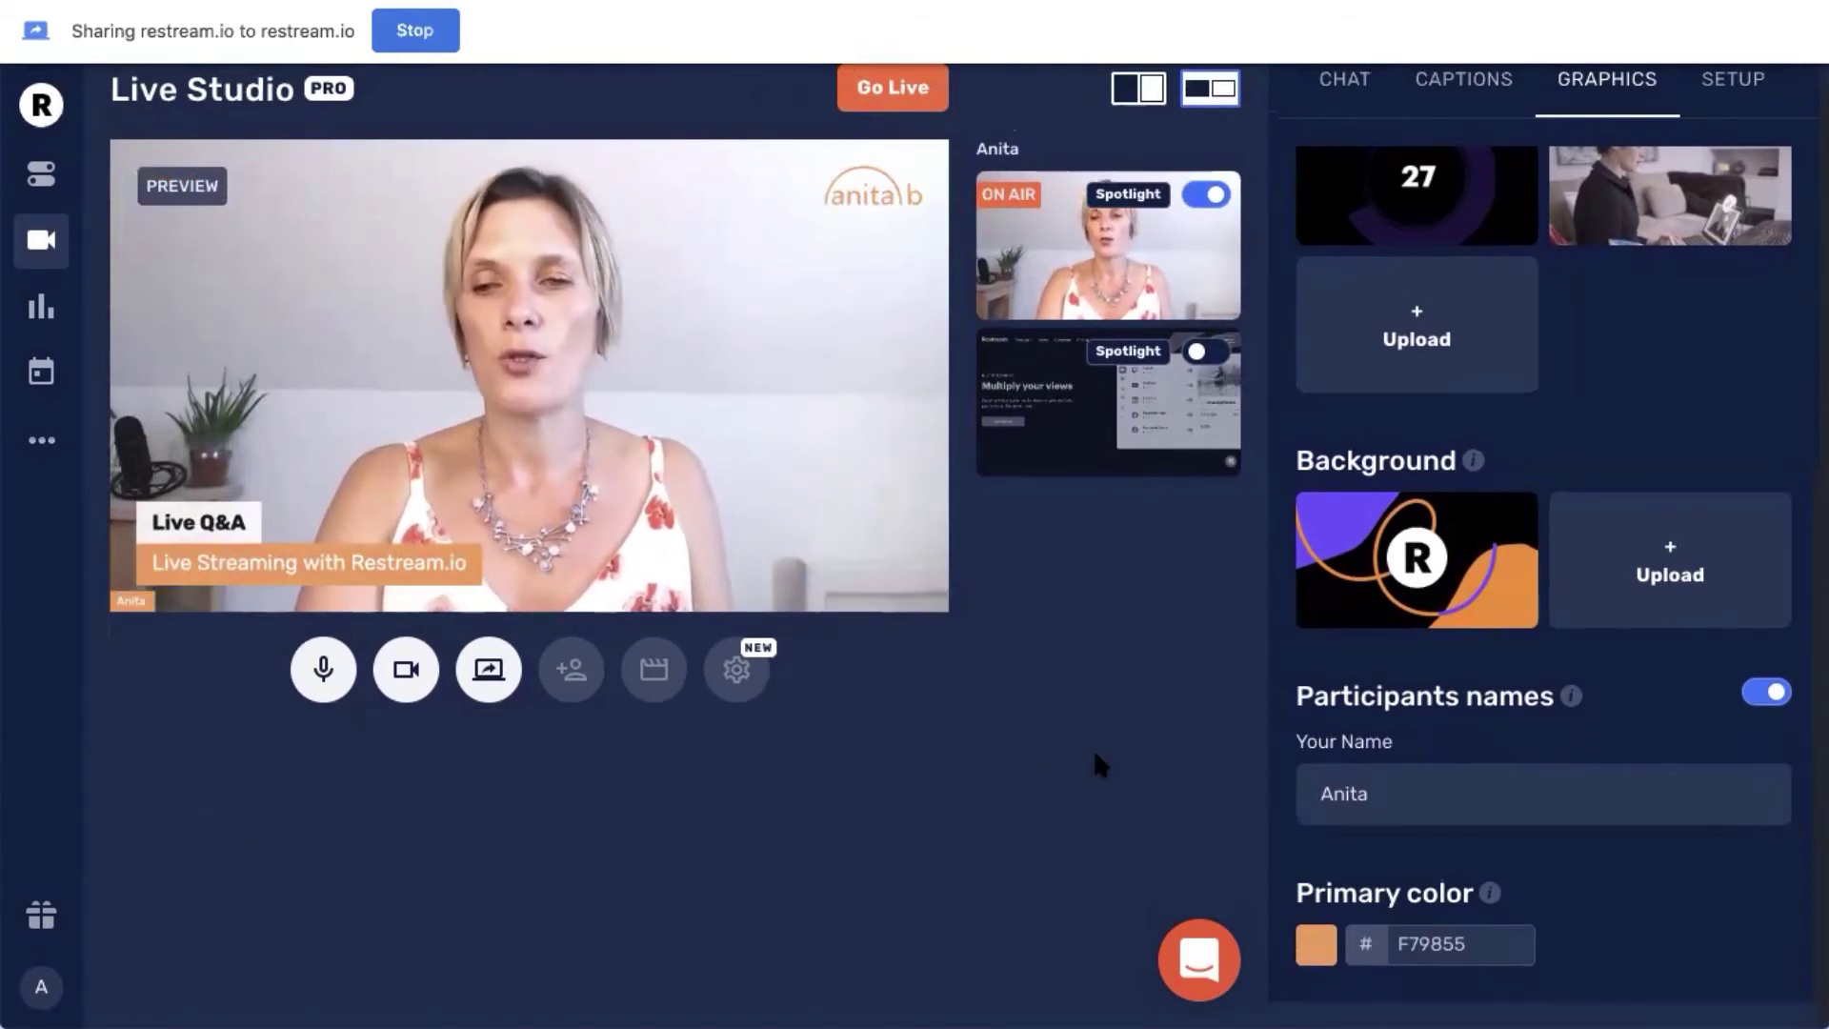
click(1429, 796)
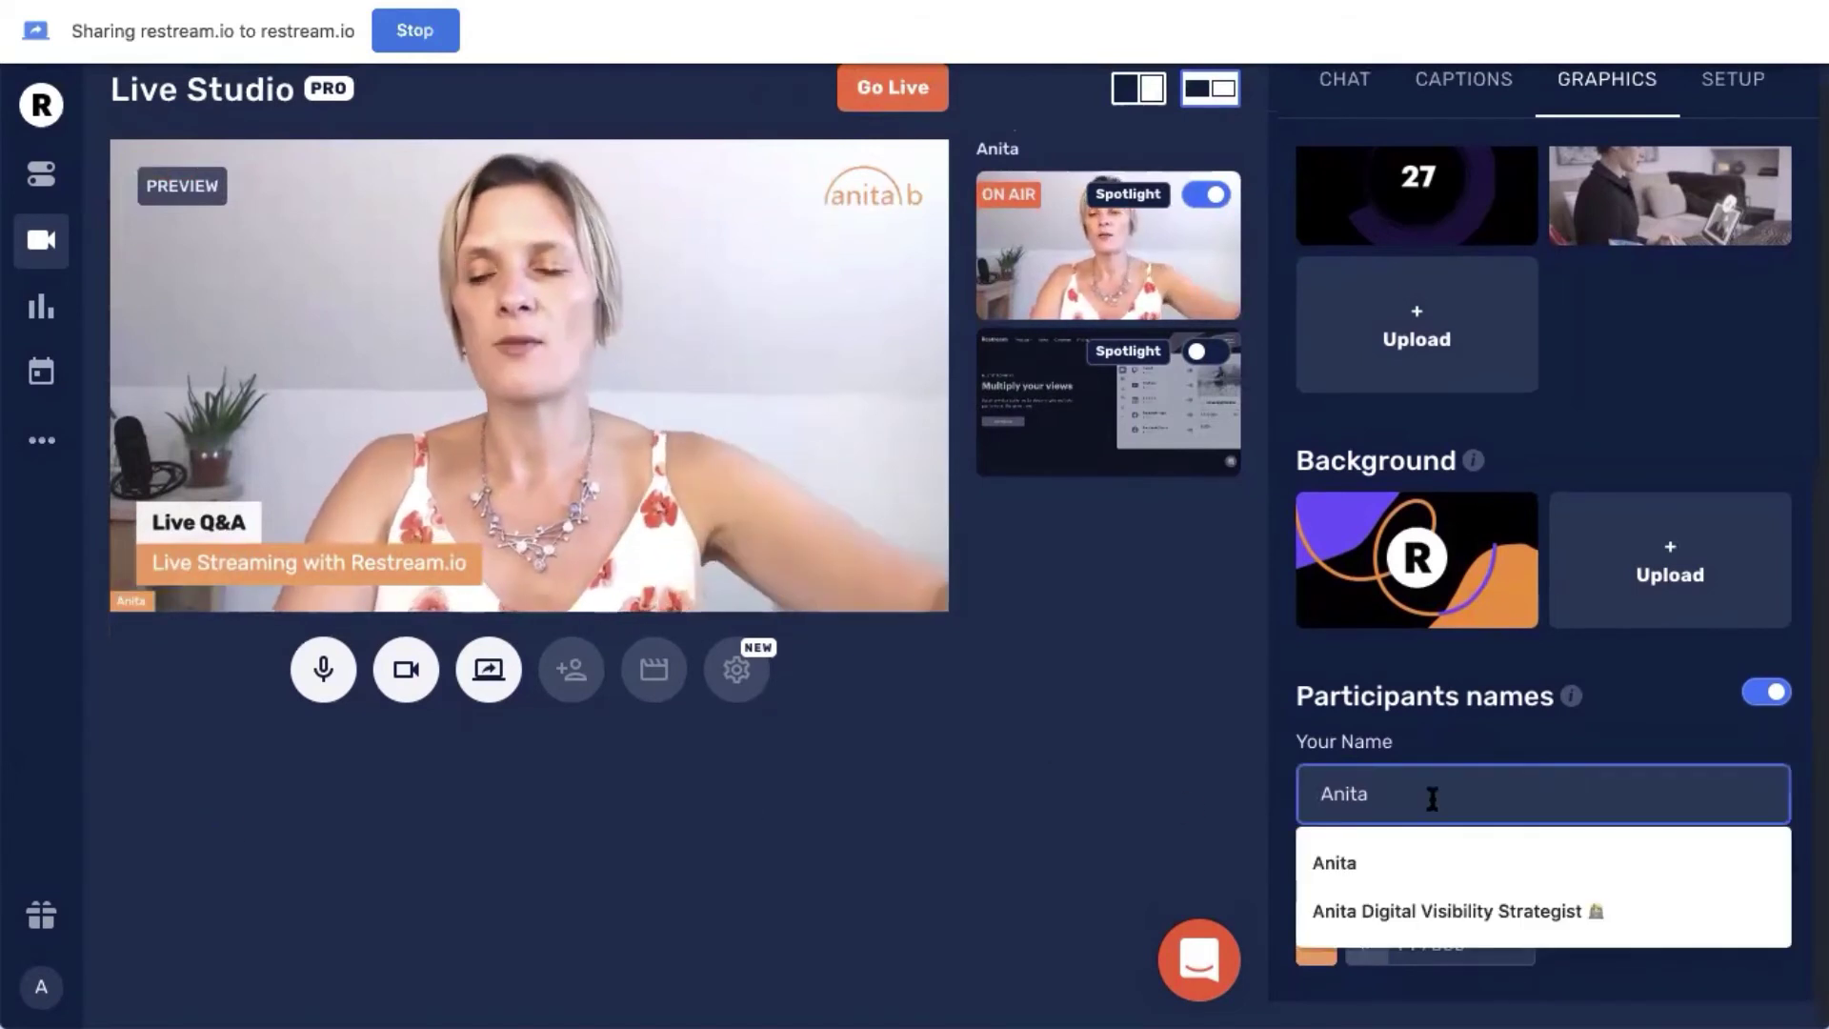
click(1434, 911)
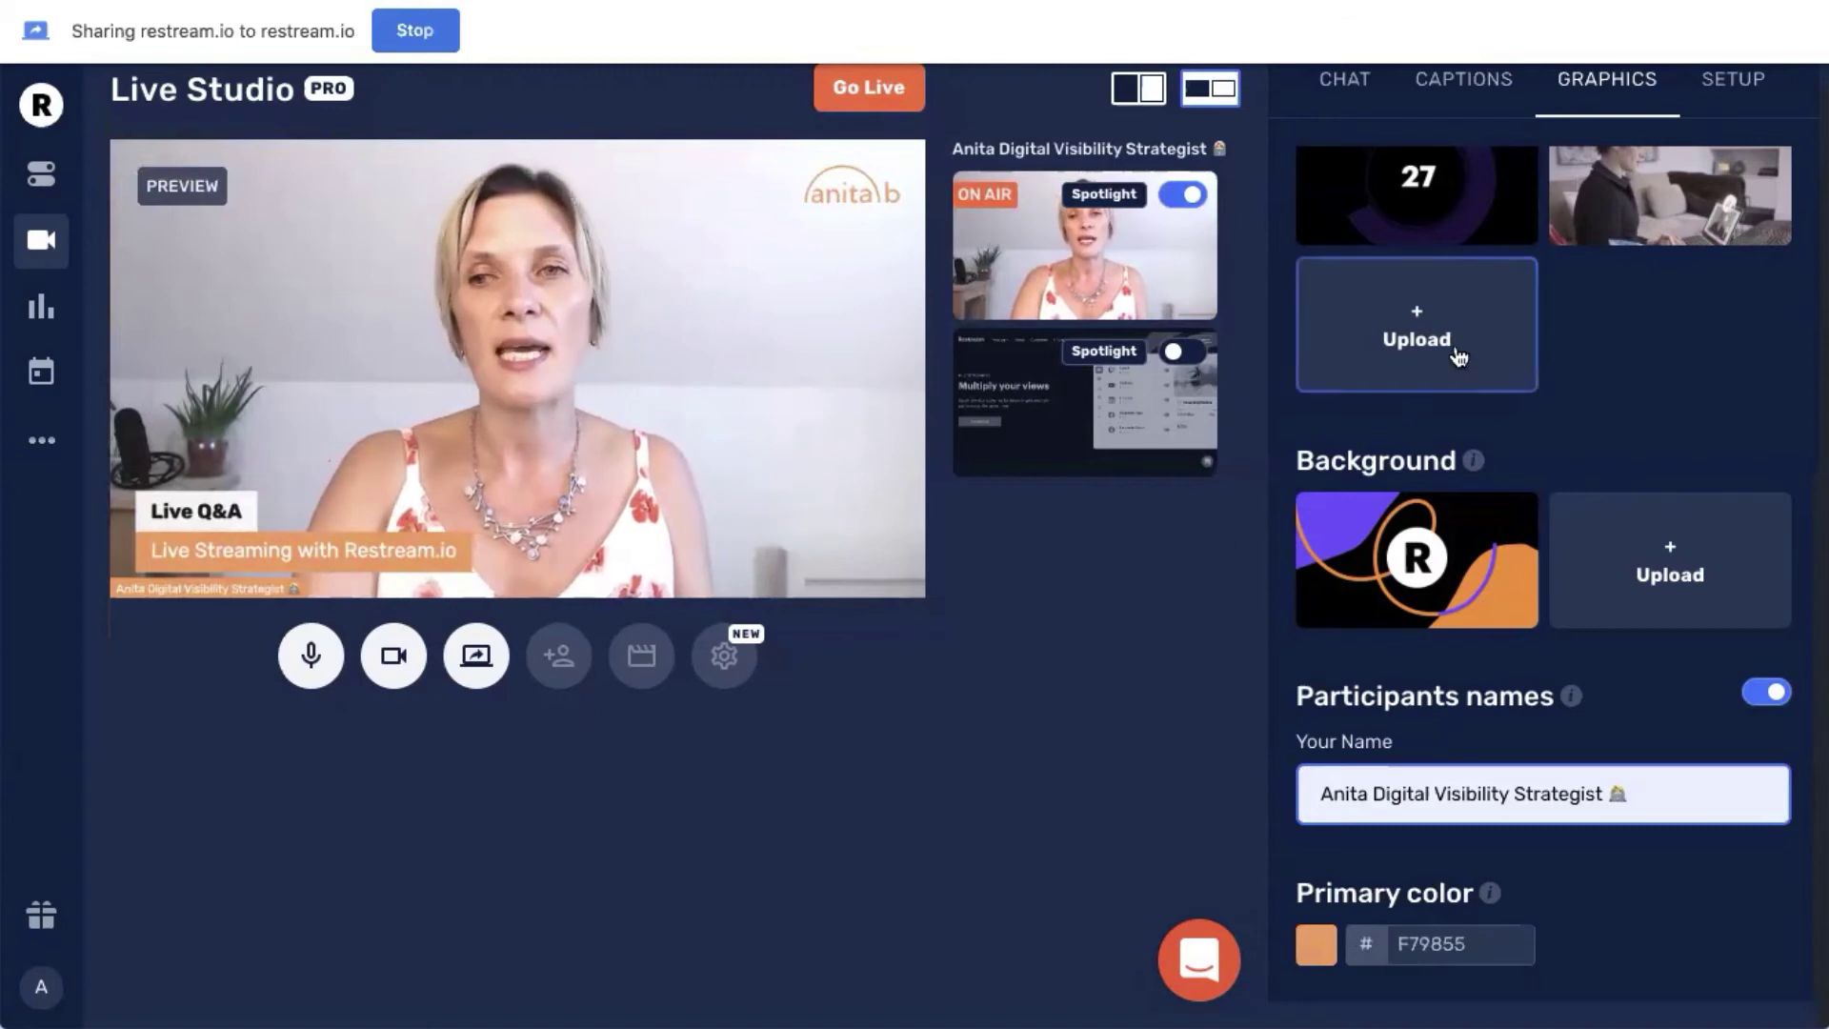
Step: Hide the "Live Q&A" caption from the stream and return to the graphics settings
click(1472, 81)
mouse_move(1525, 438)
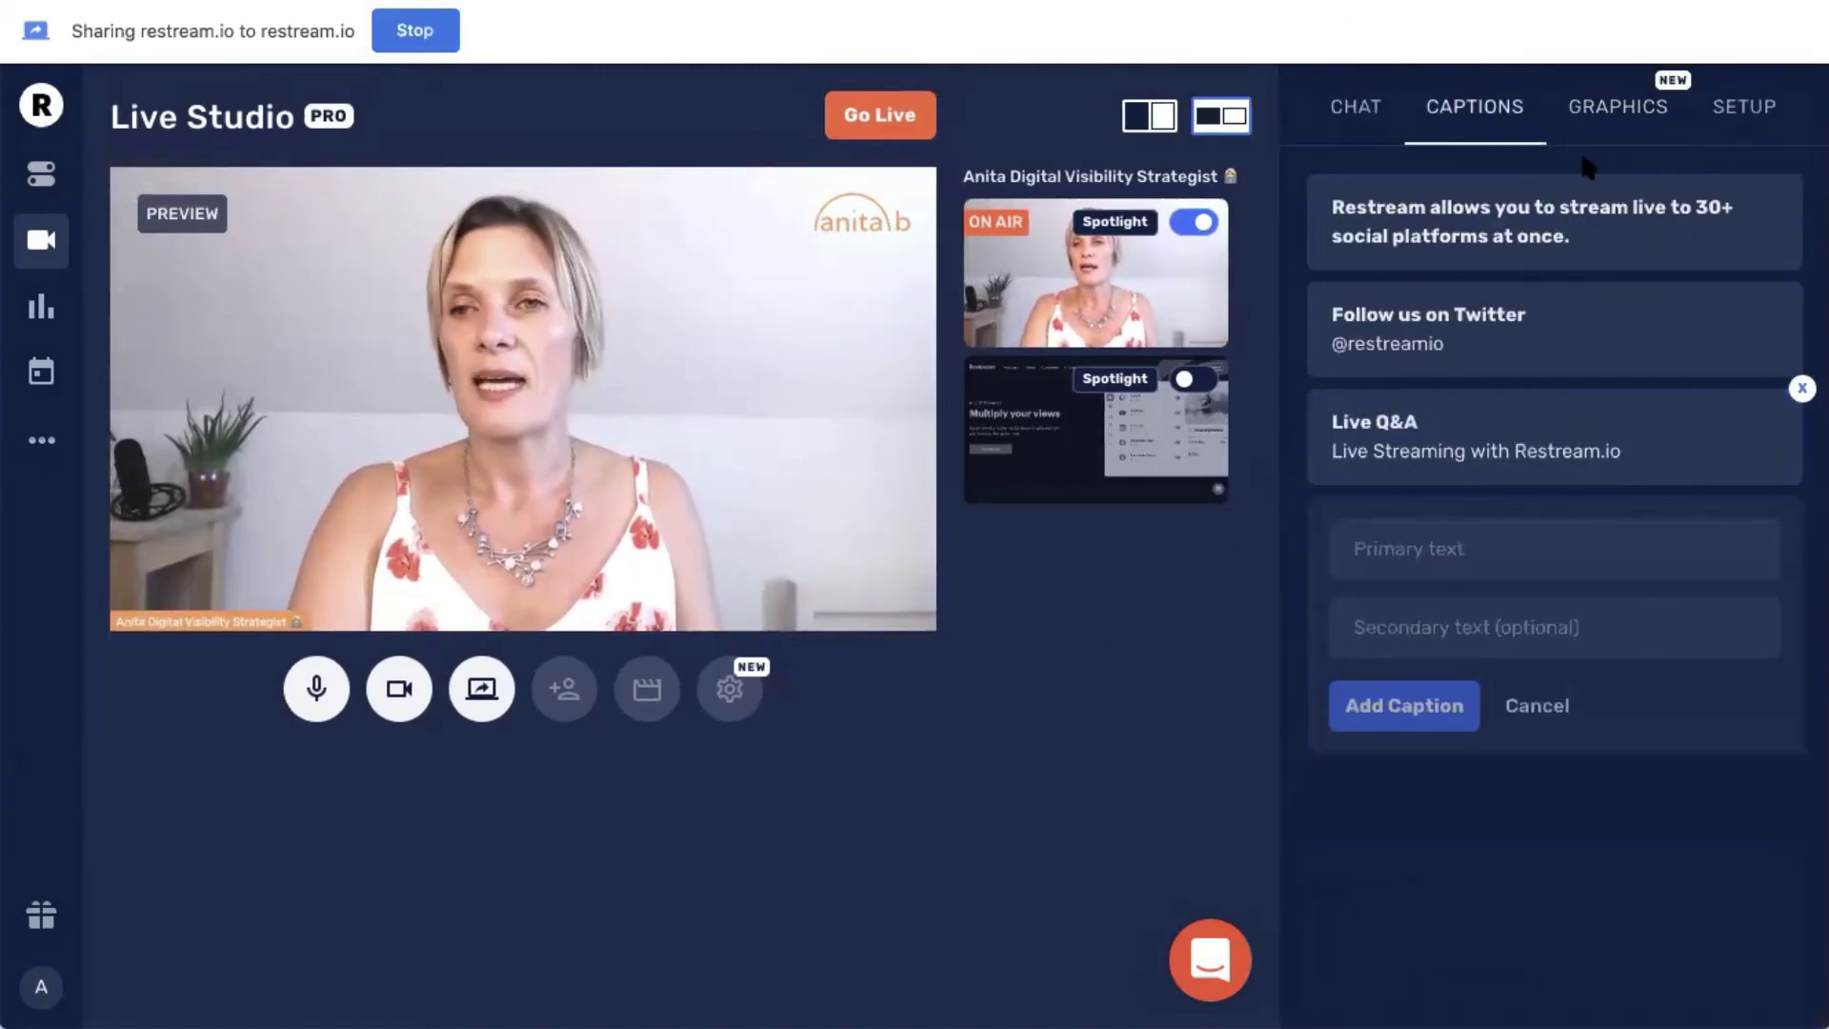
click(1654, 114)
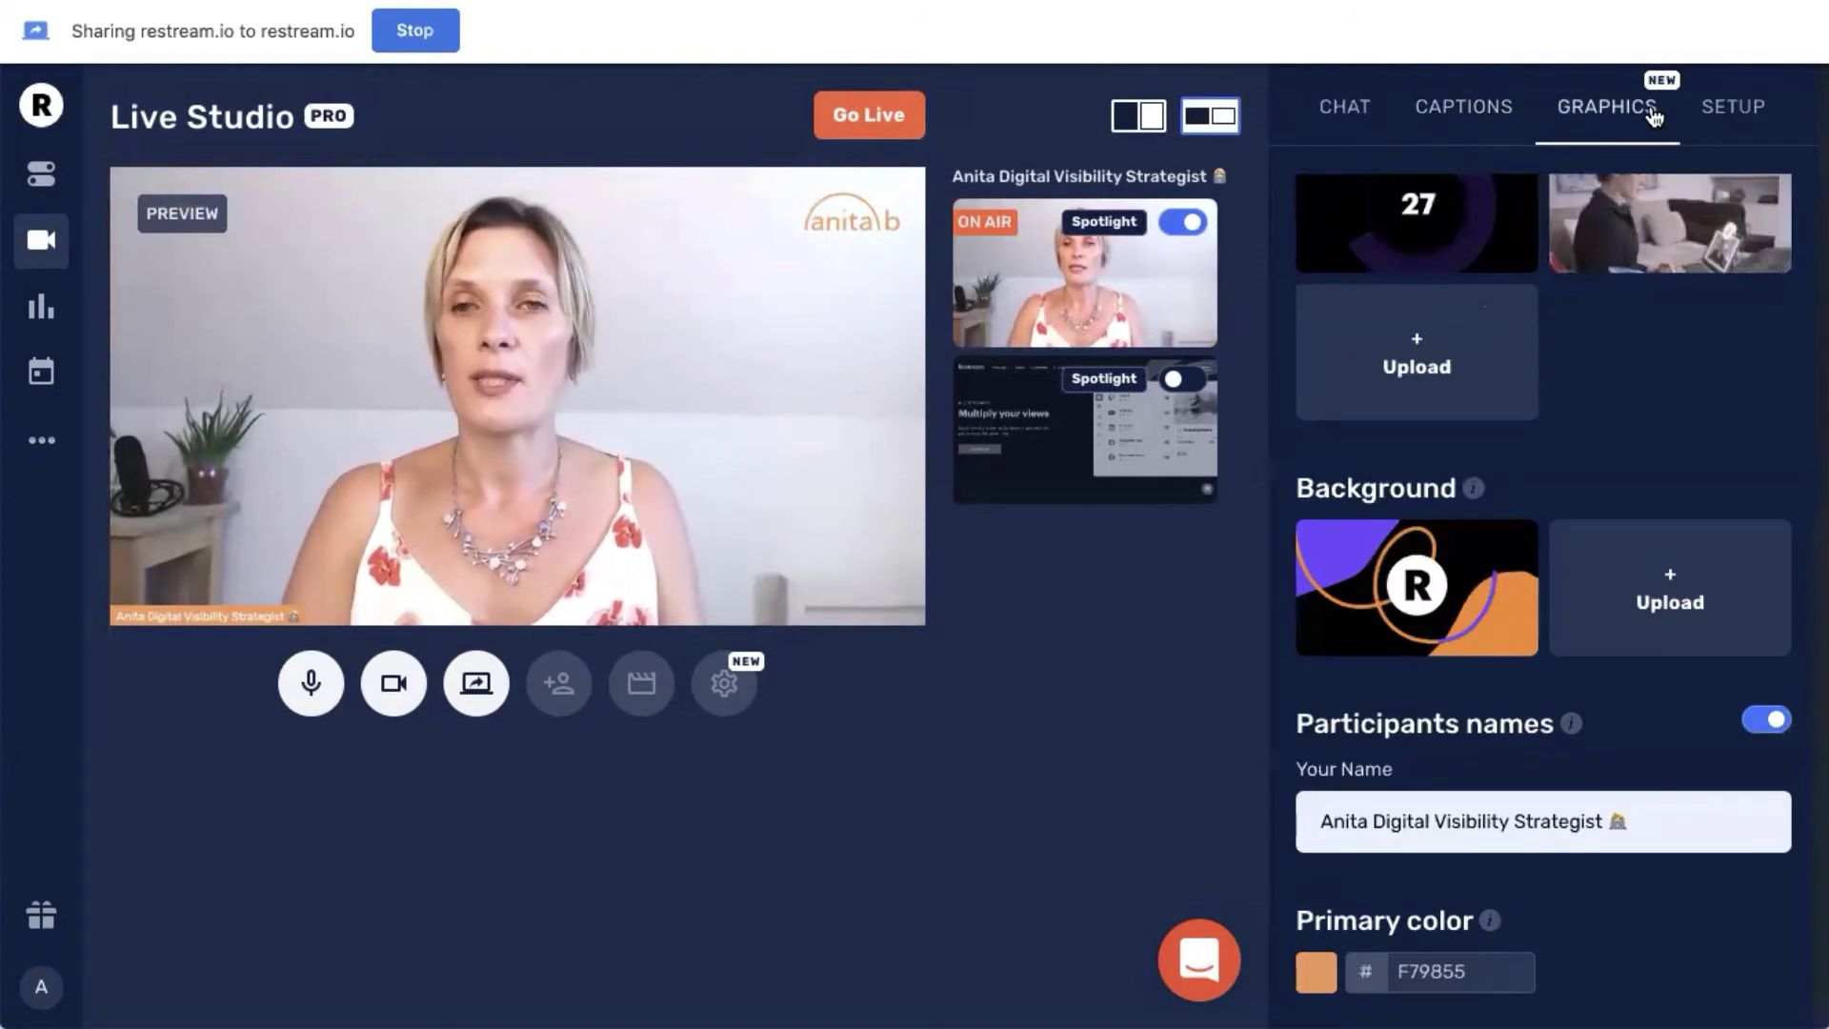
Step: Change the primary colour of the stream graphics to purple 7555F7, trying green 75F755 in between
scroll(1646, 619, down, 1)
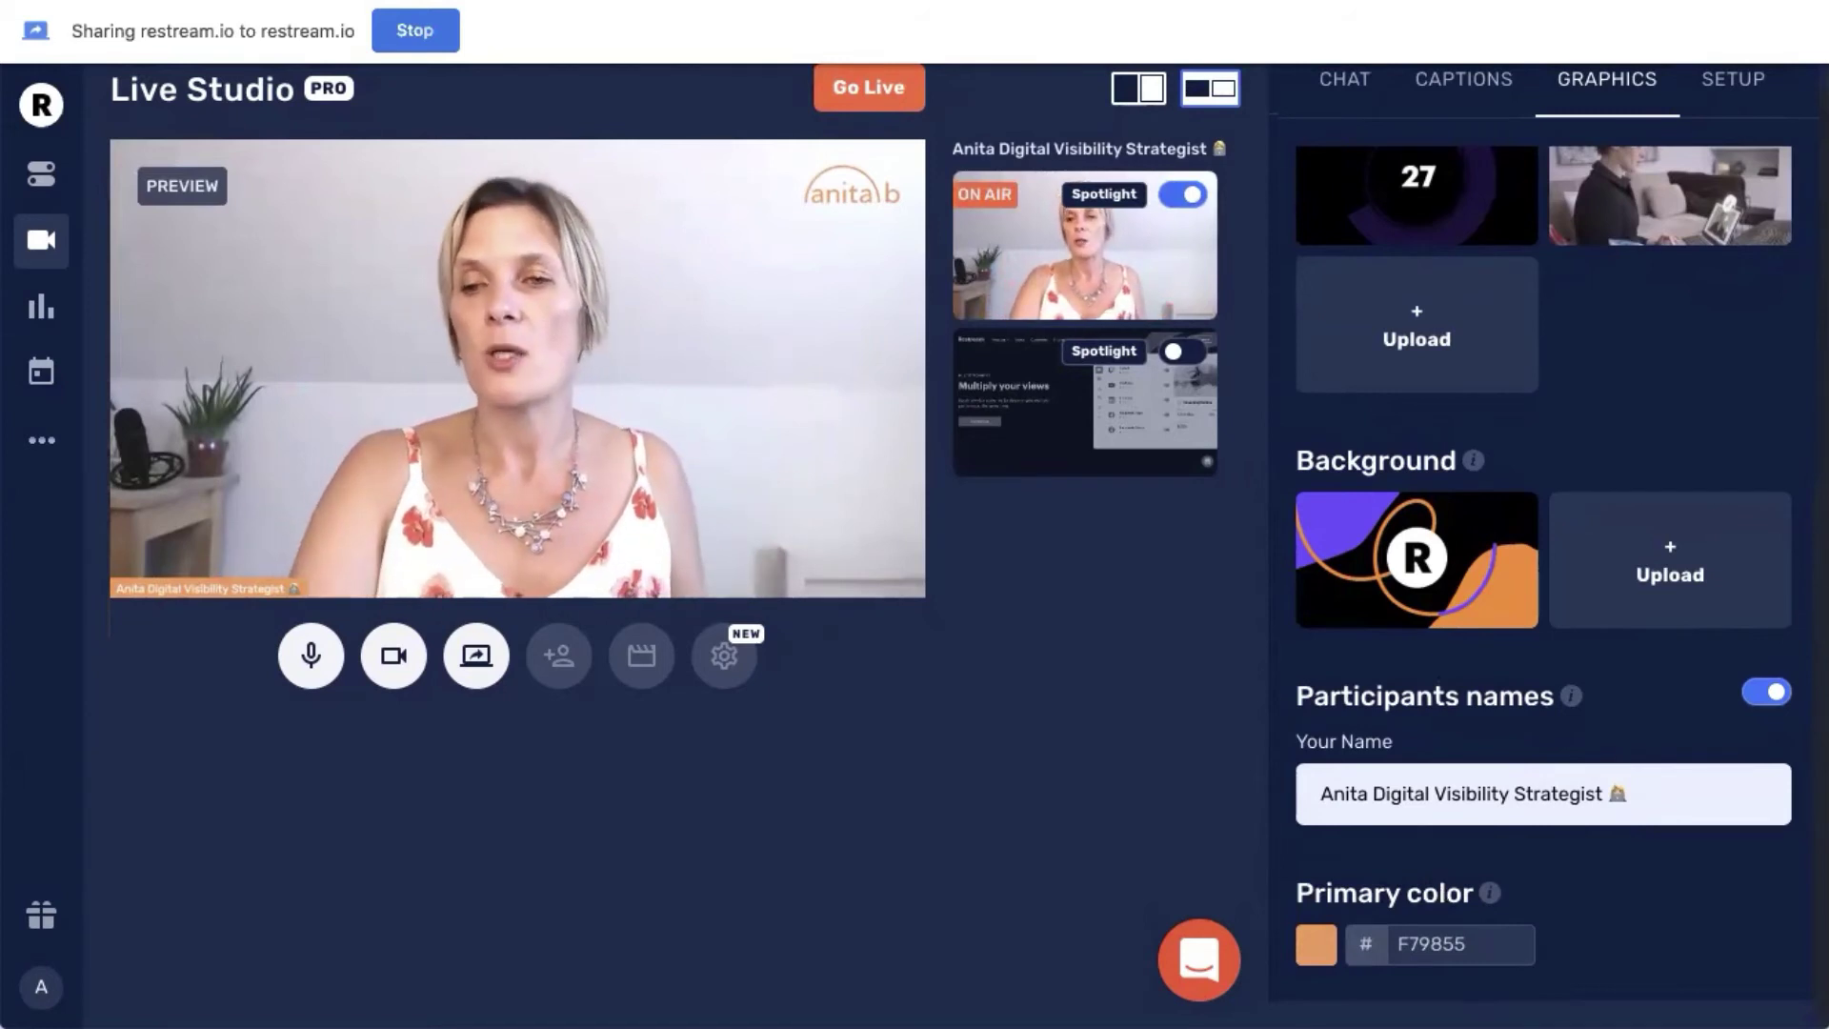
drag(1469, 943, 1394, 935)
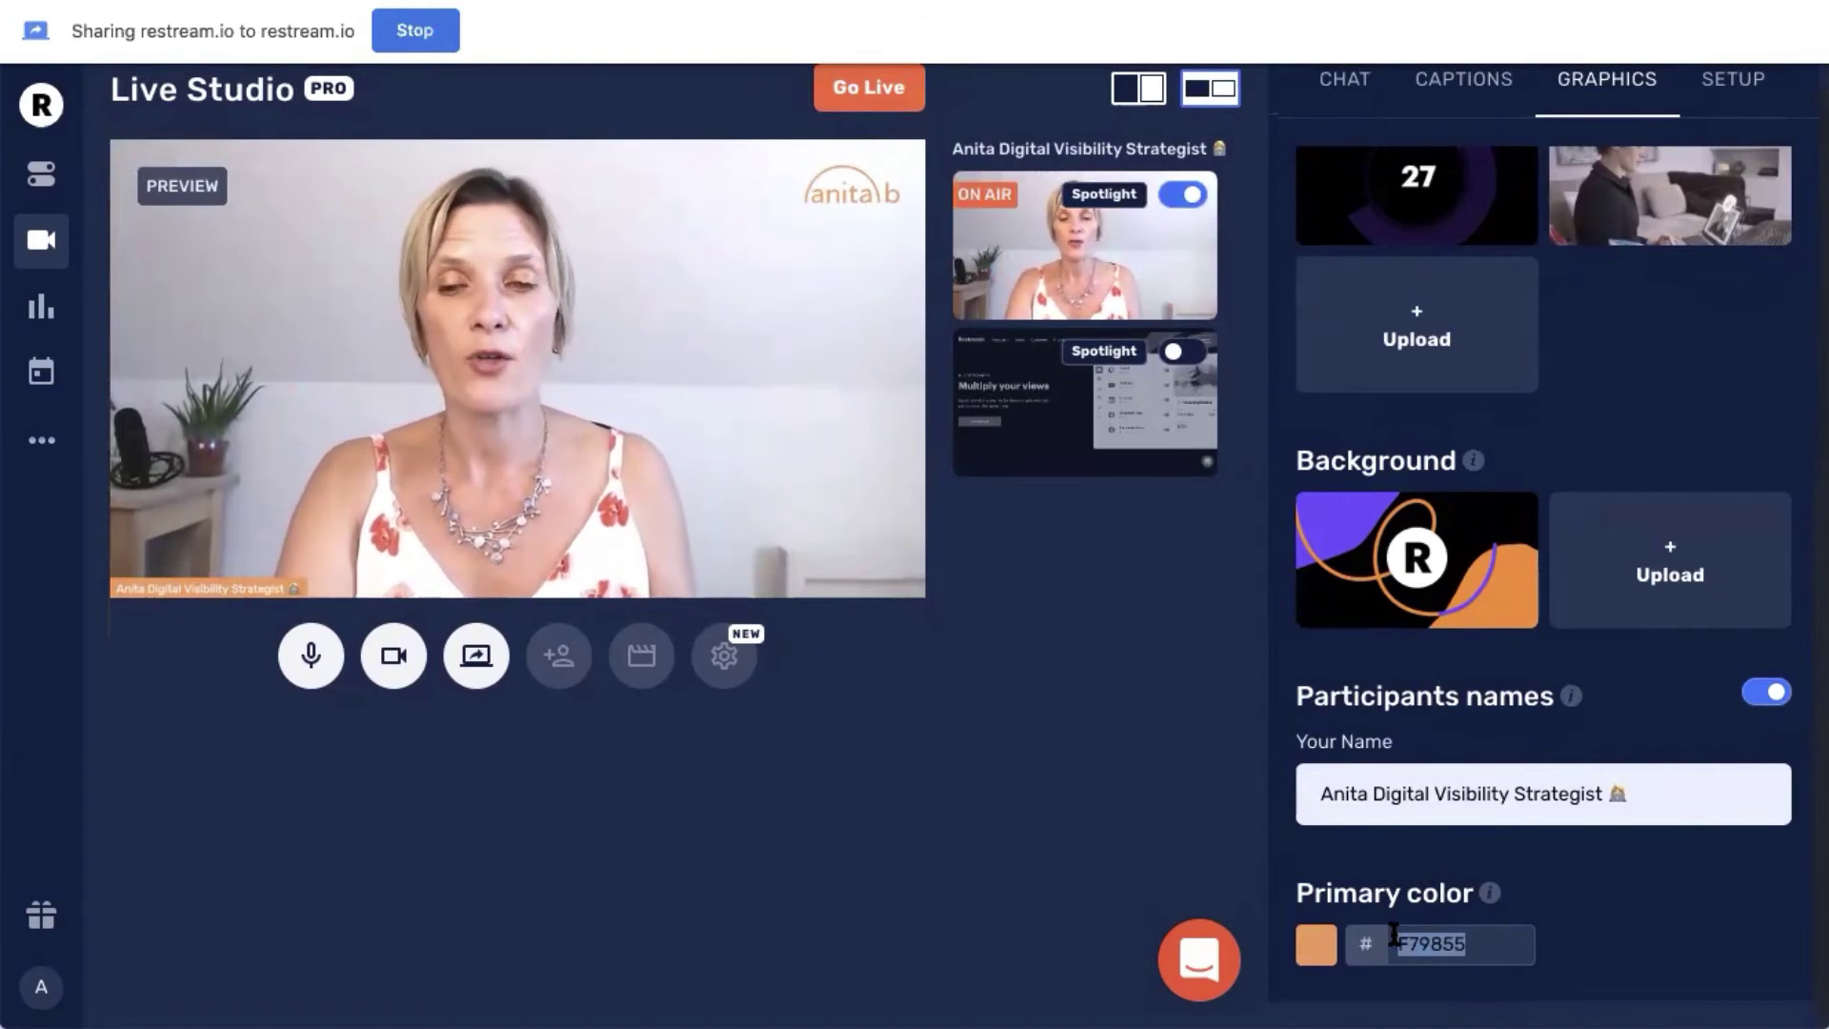
click(1323, 957)
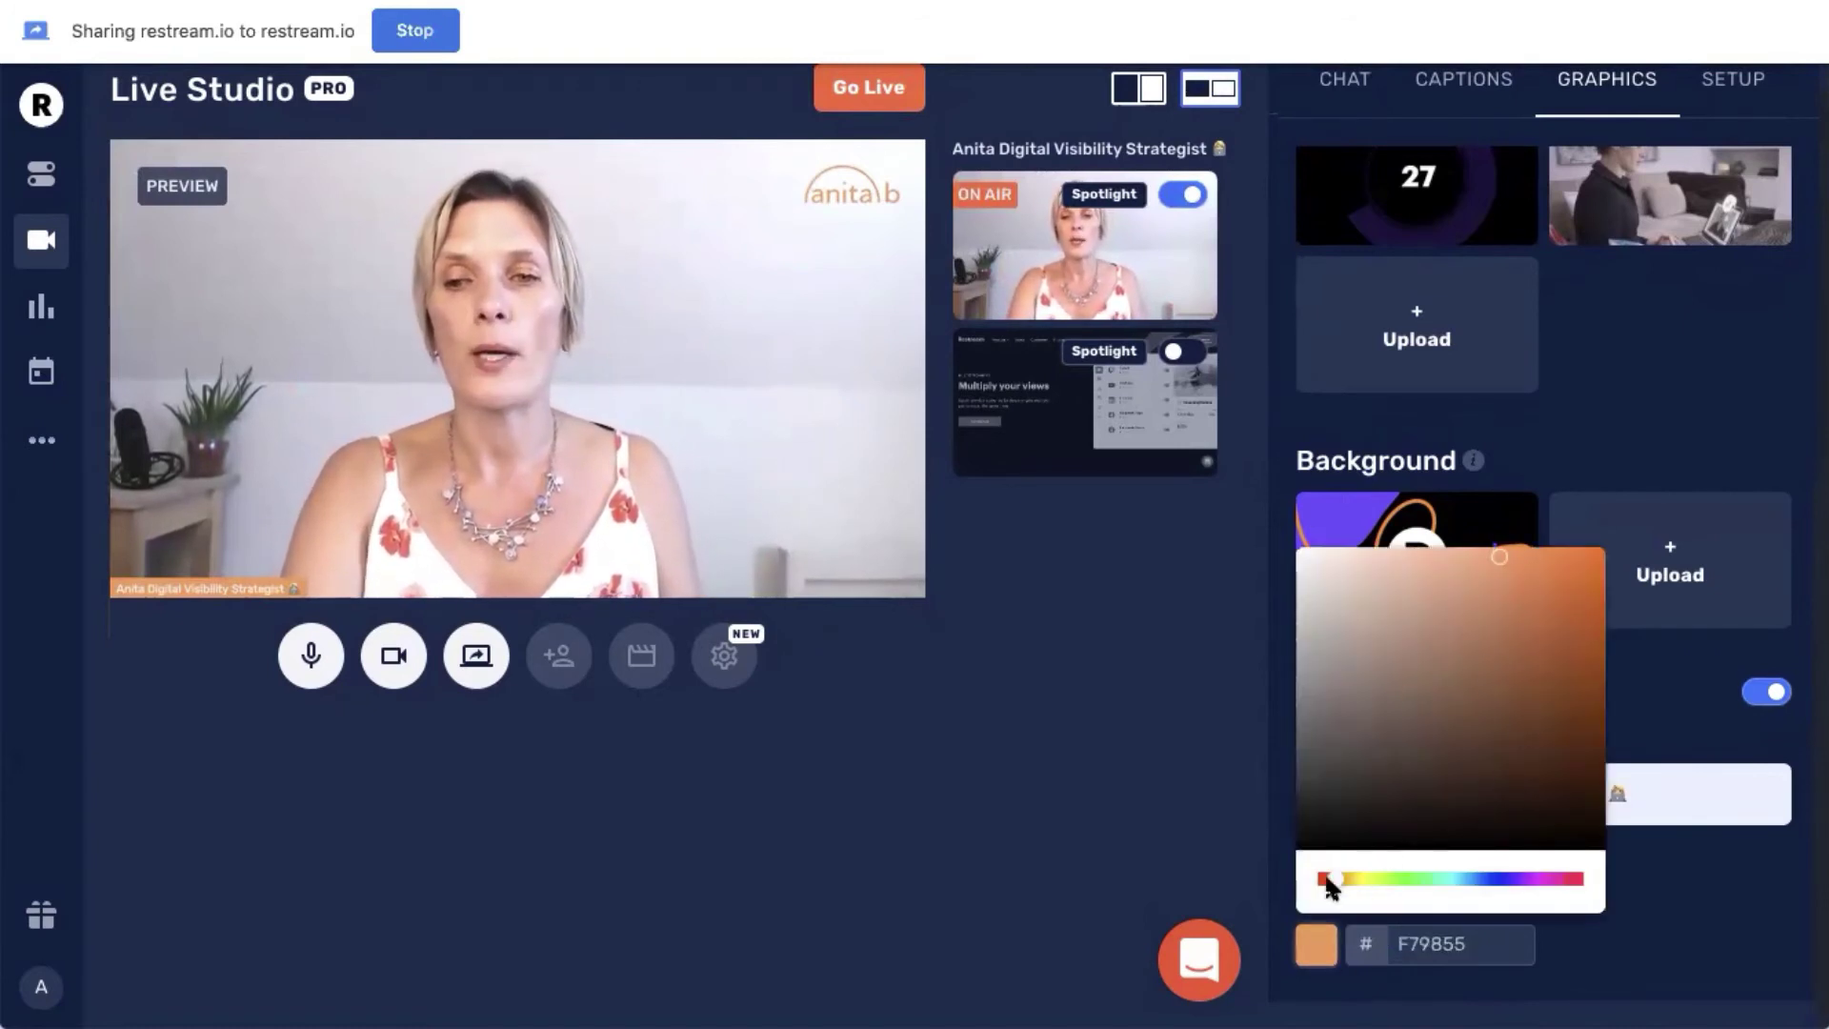
drag(1328, 878, 1348, 876)
click(1396, 877)
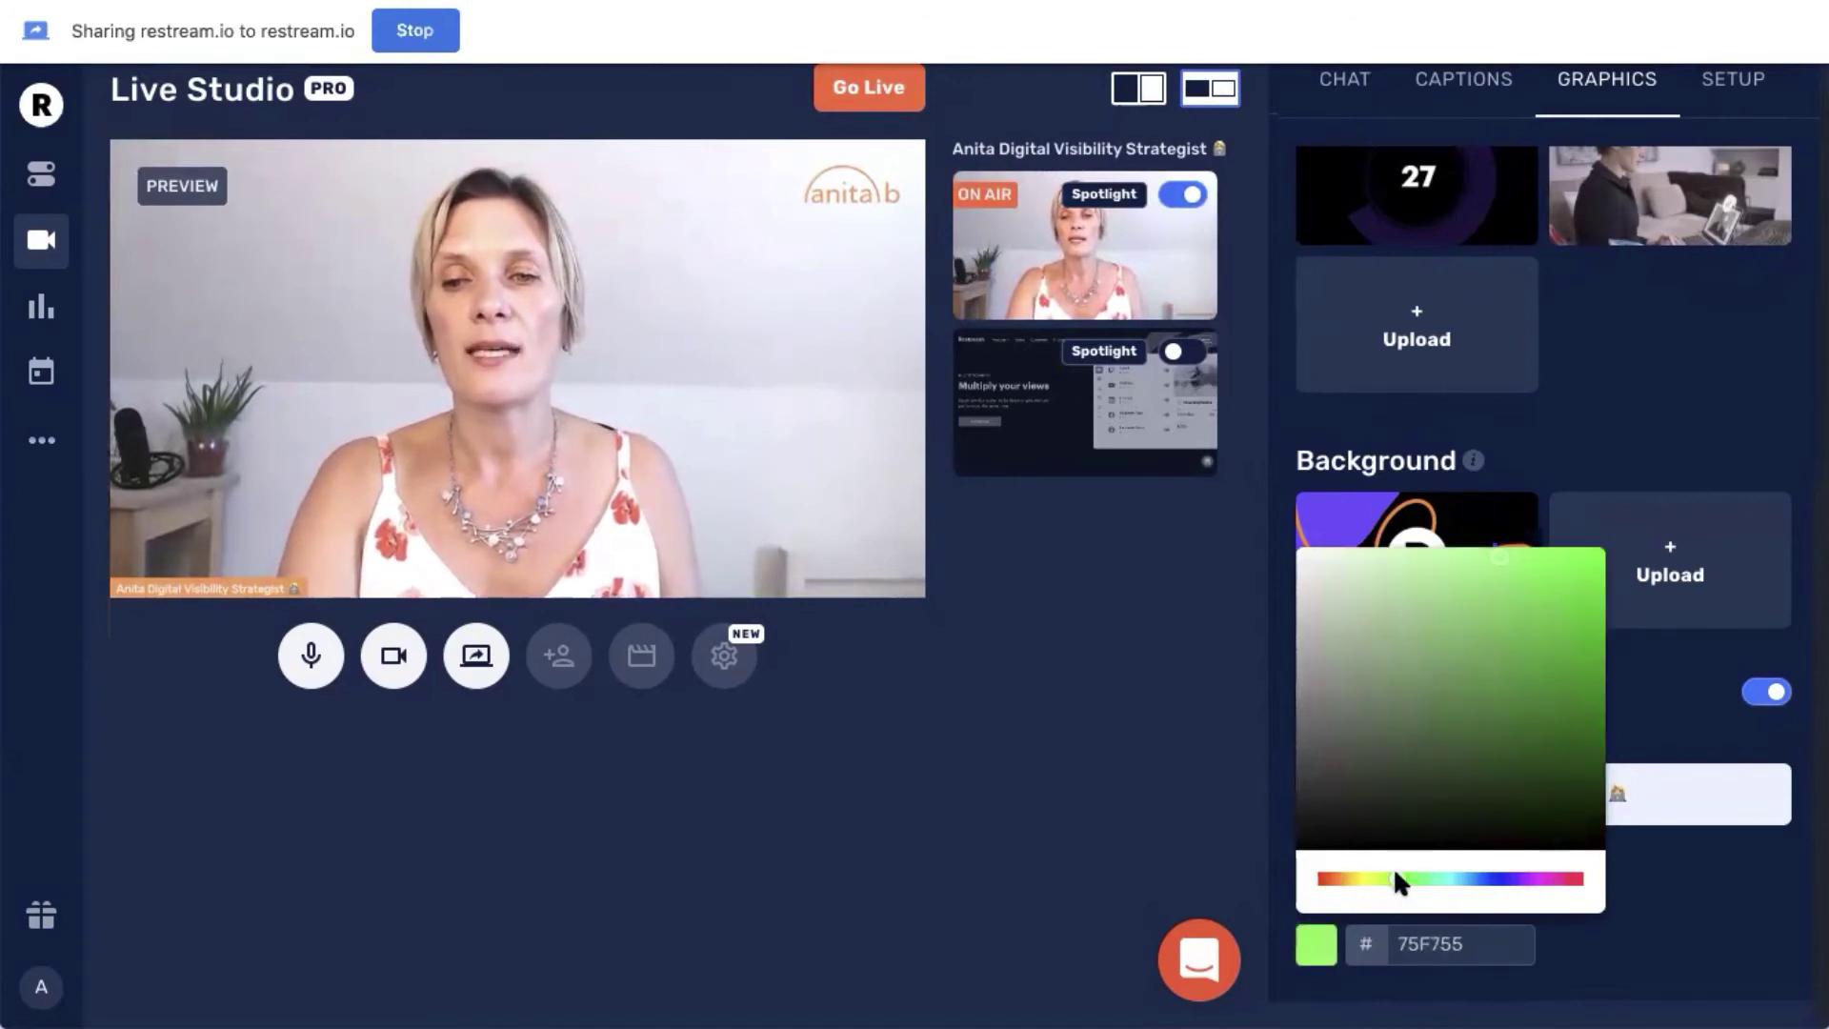
click(1504, 878)
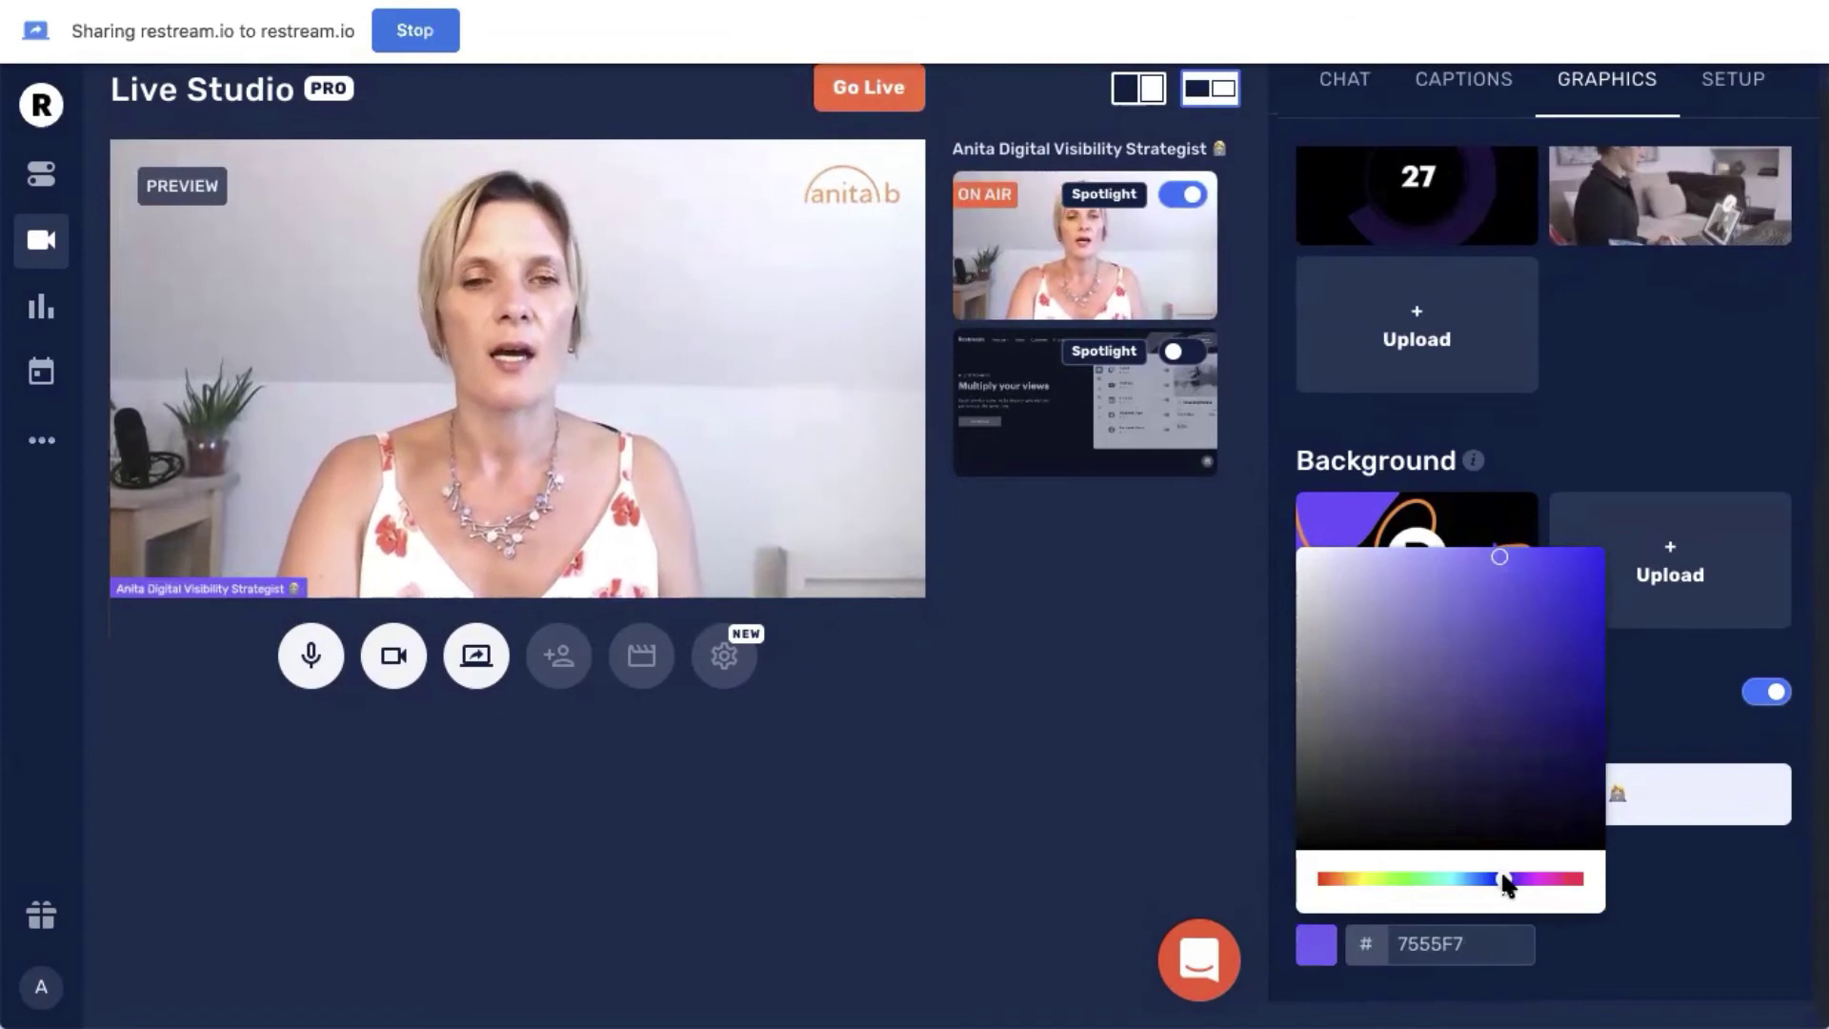
click(1703, 933)
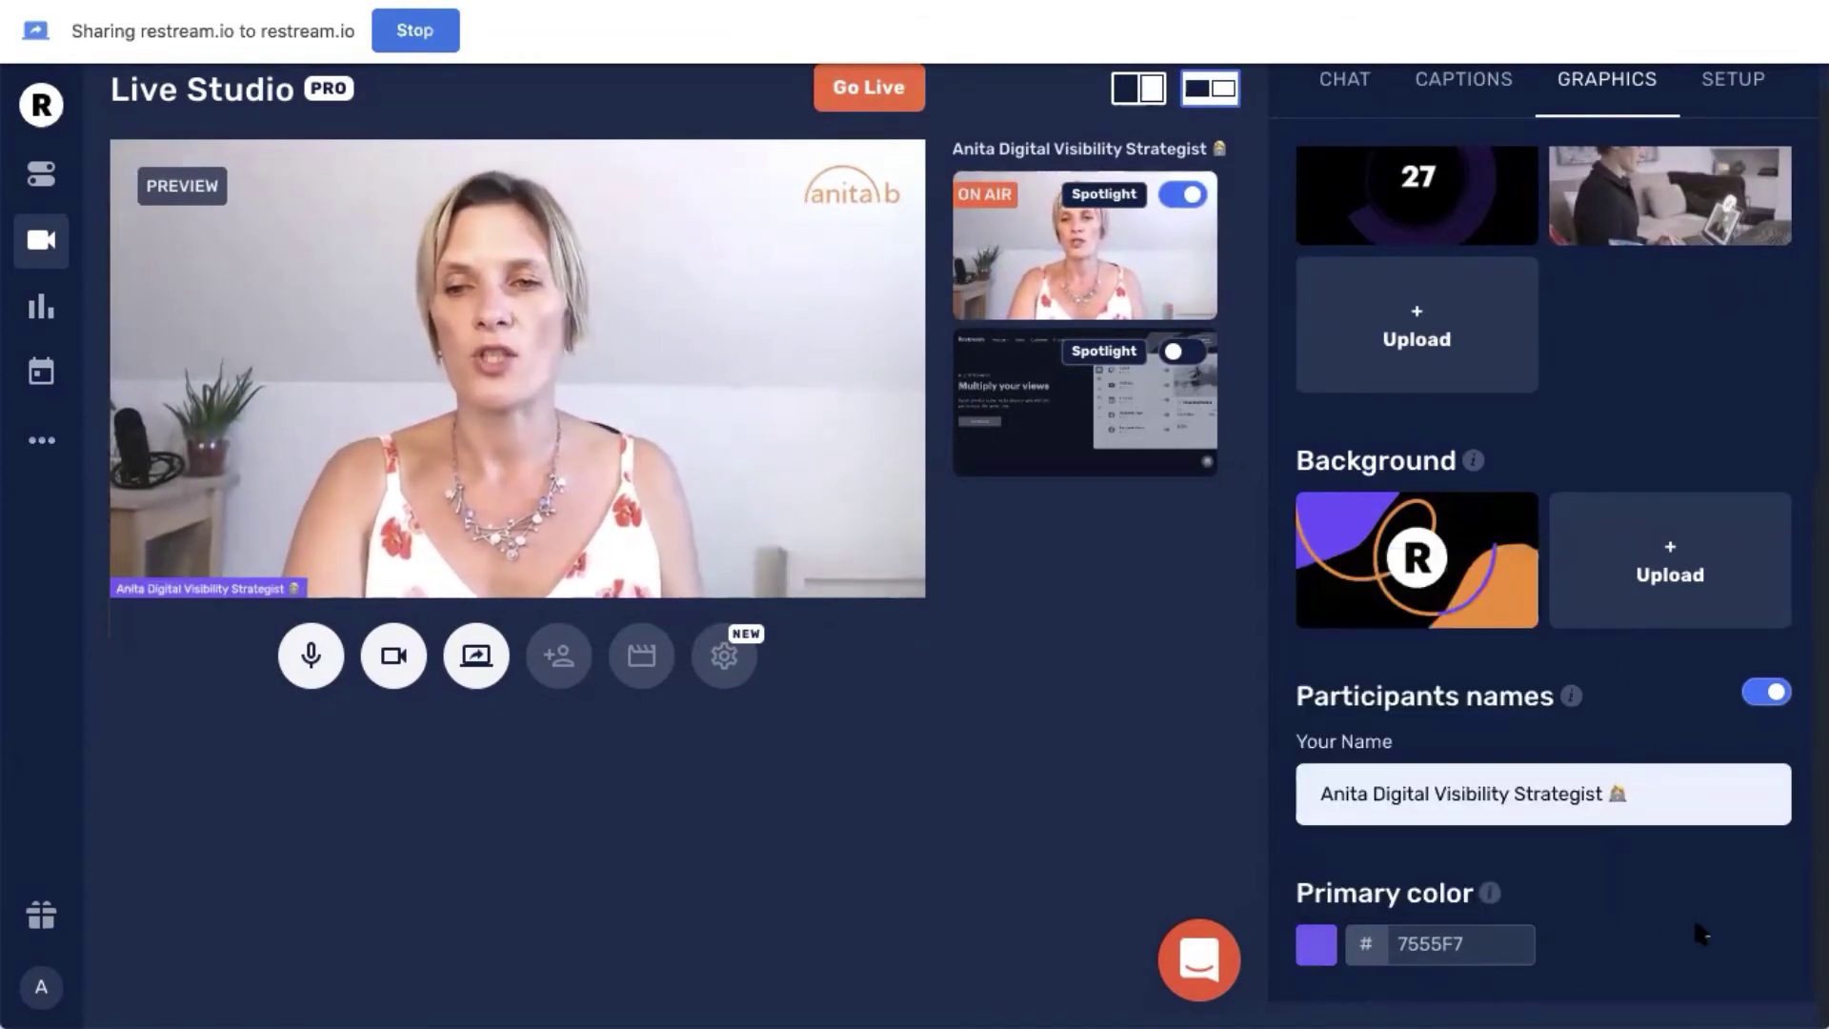
Step: Review the logo, overlay, video and background graphics and open the setup for stream titles and destinations
scroll(1703, 934, up, 5)
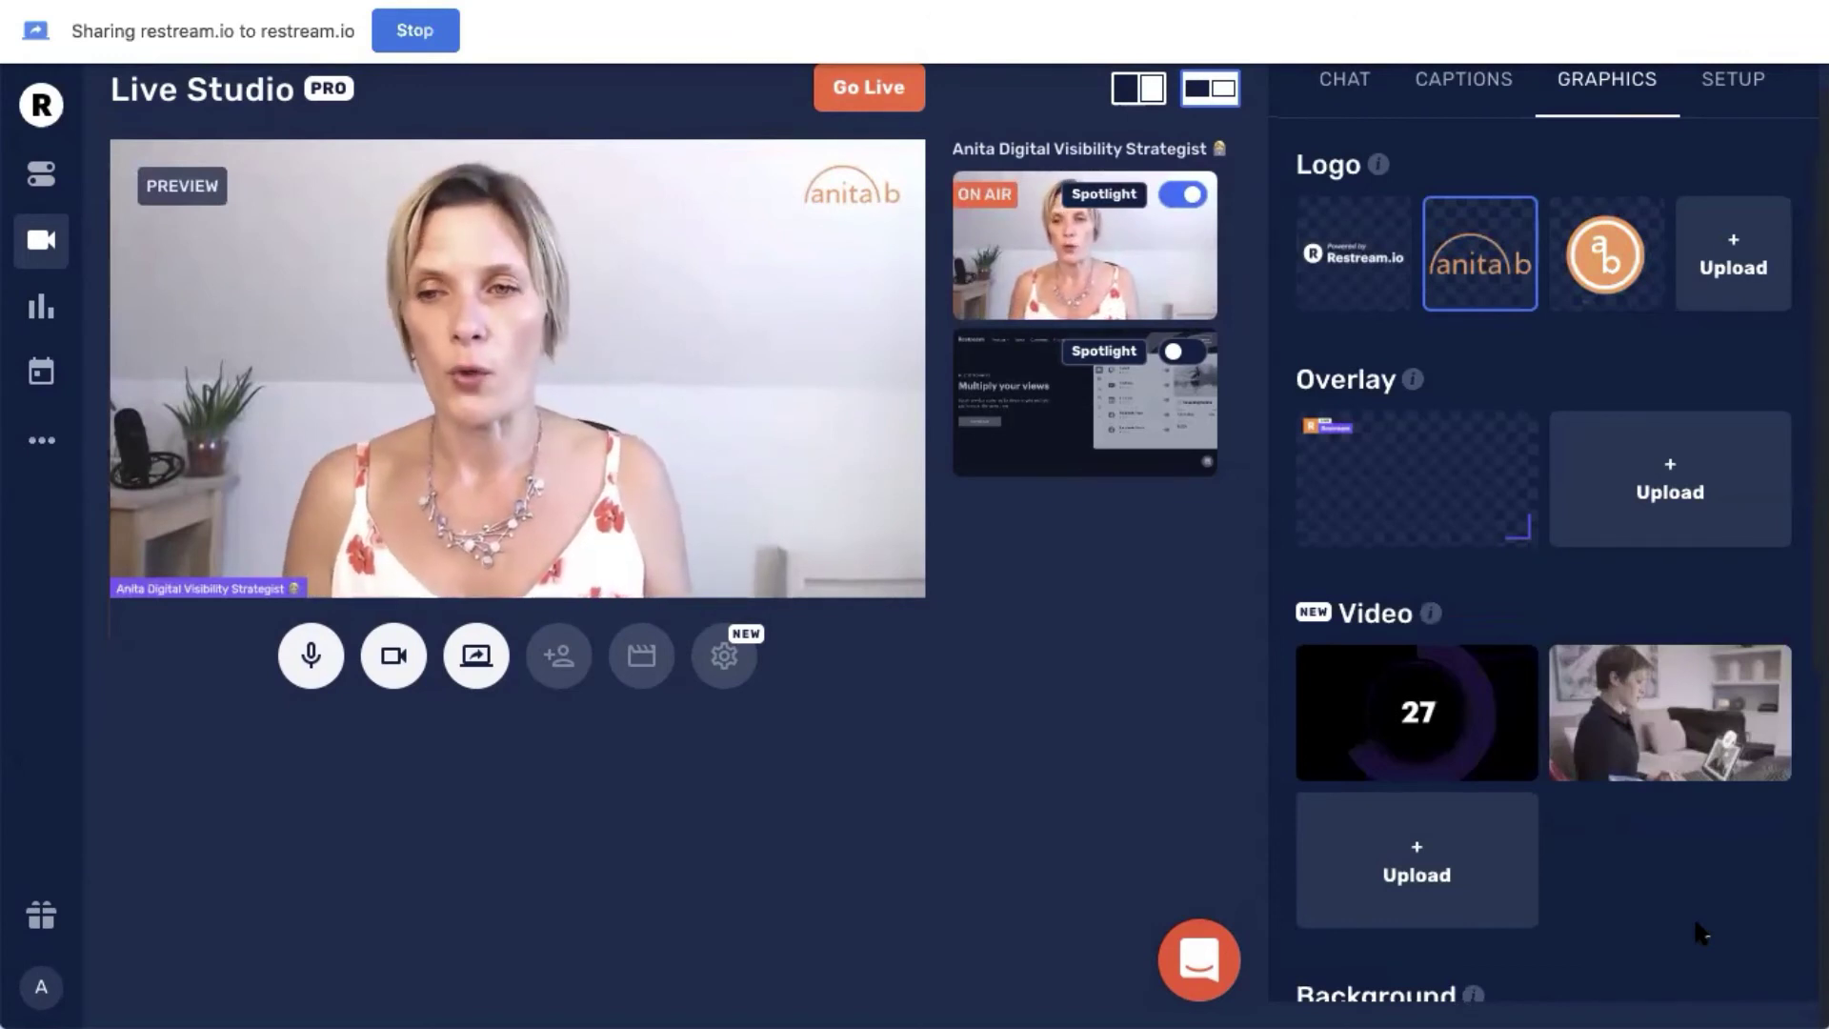
scroll(1697, 932, down, 5)
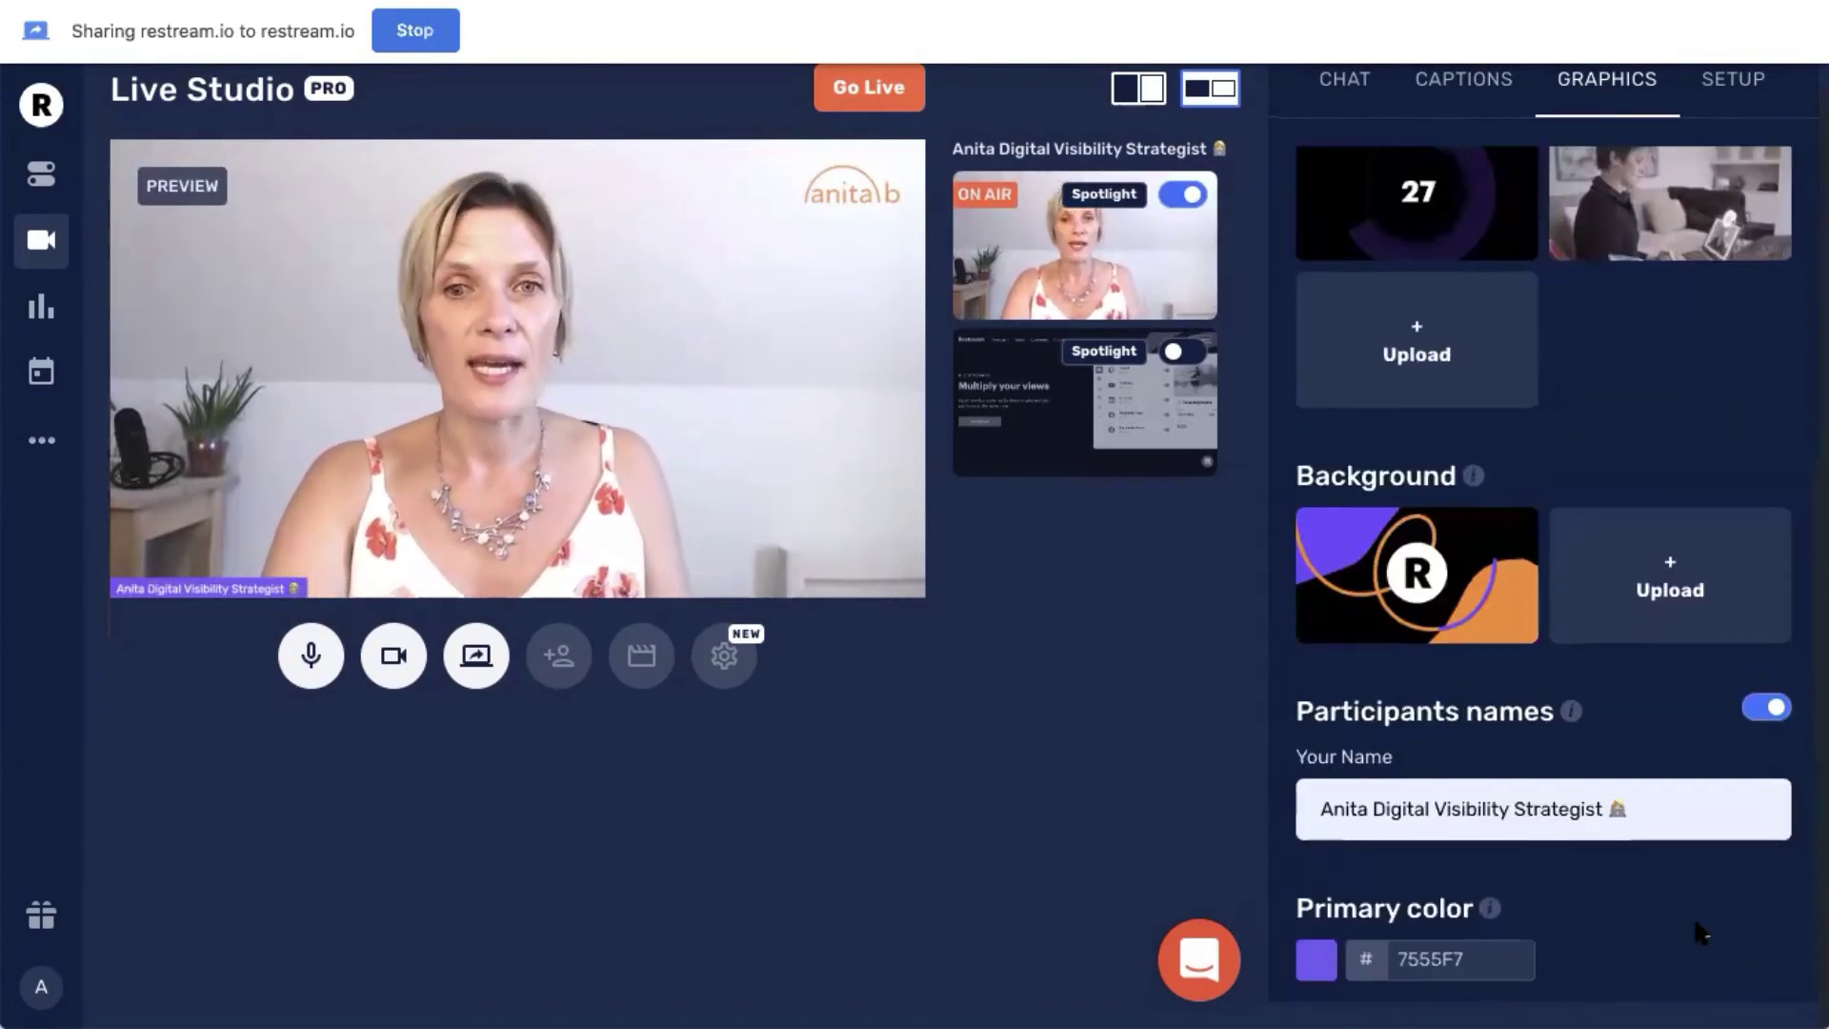
scroll(1697, 931, up, 5)
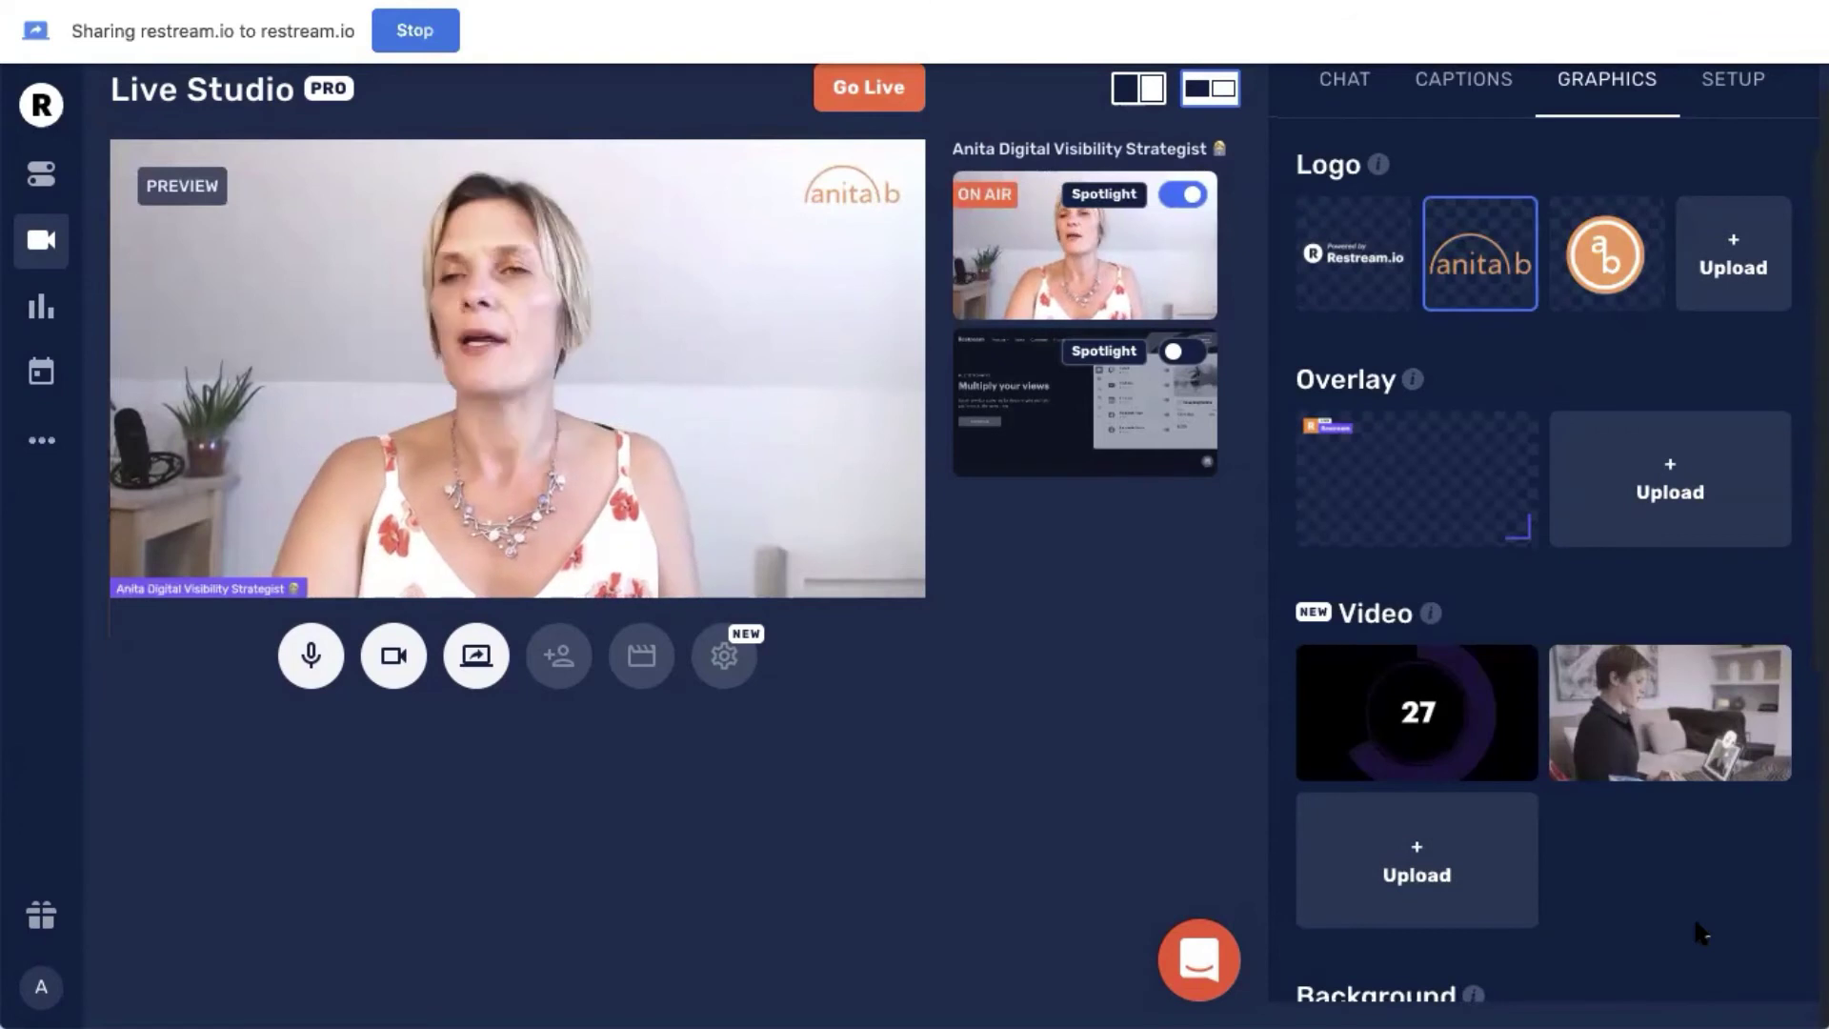
click(1736, 84)
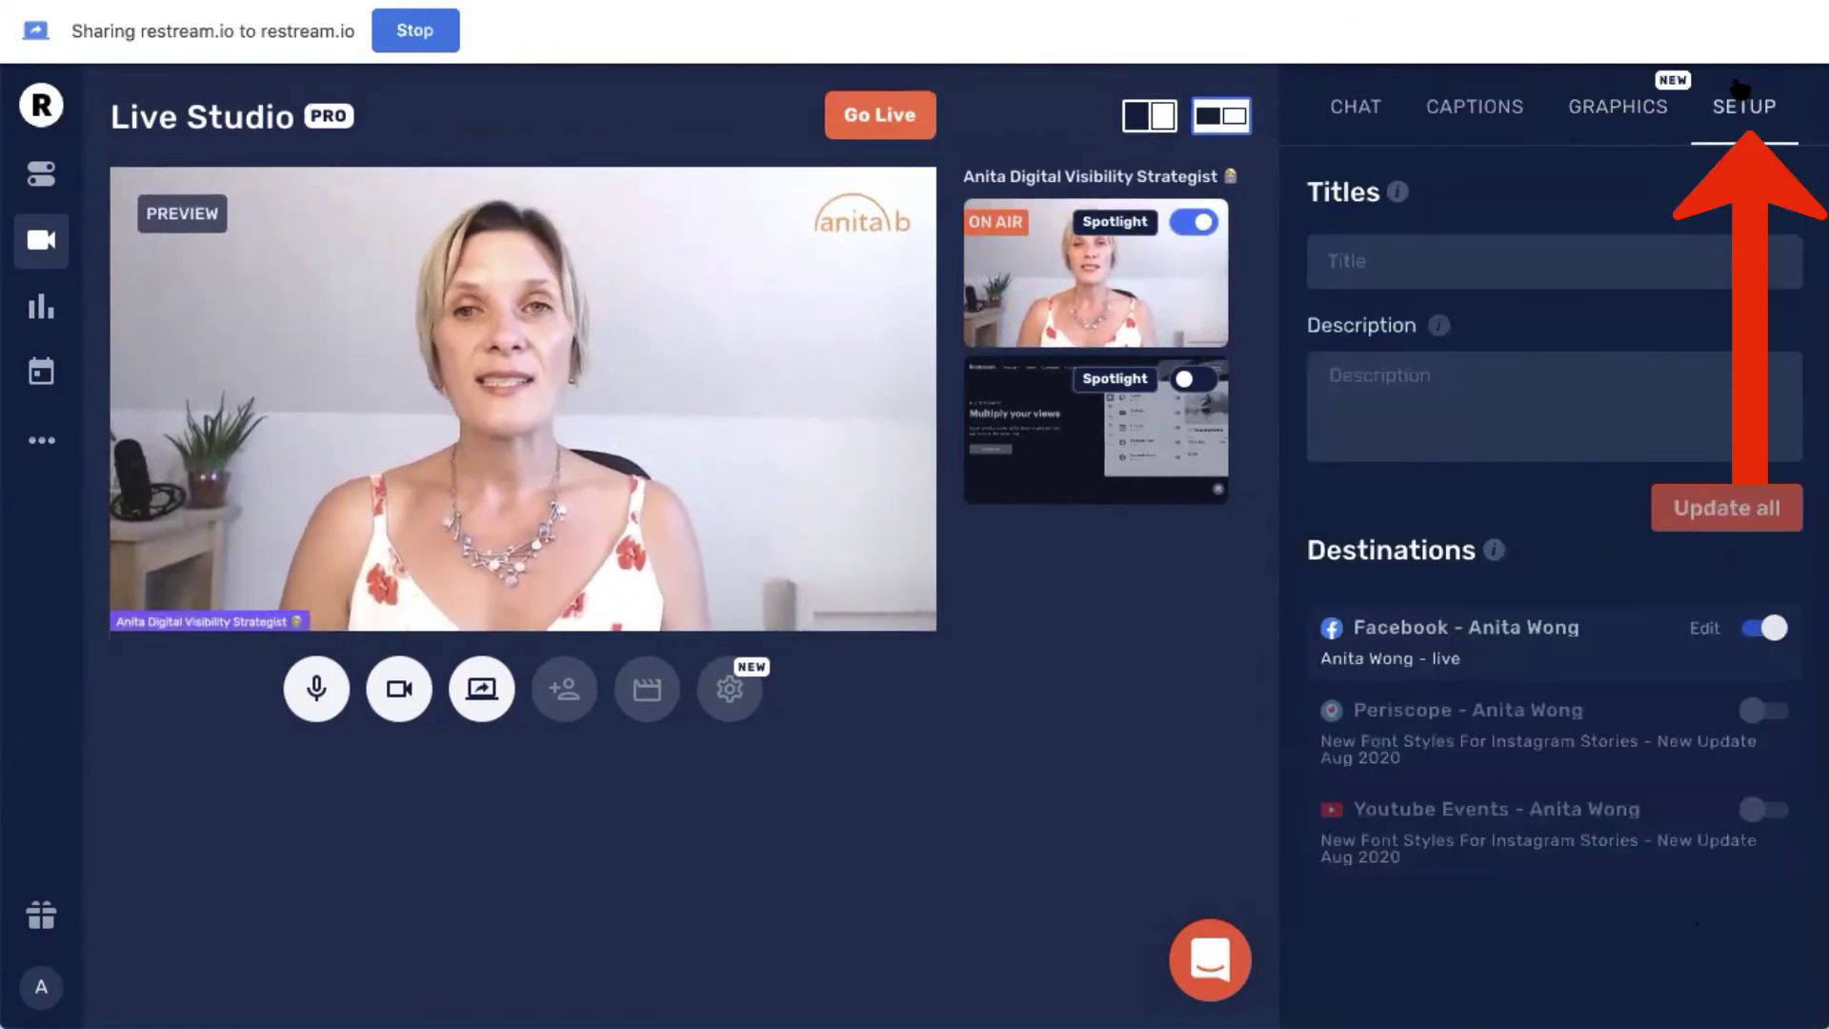
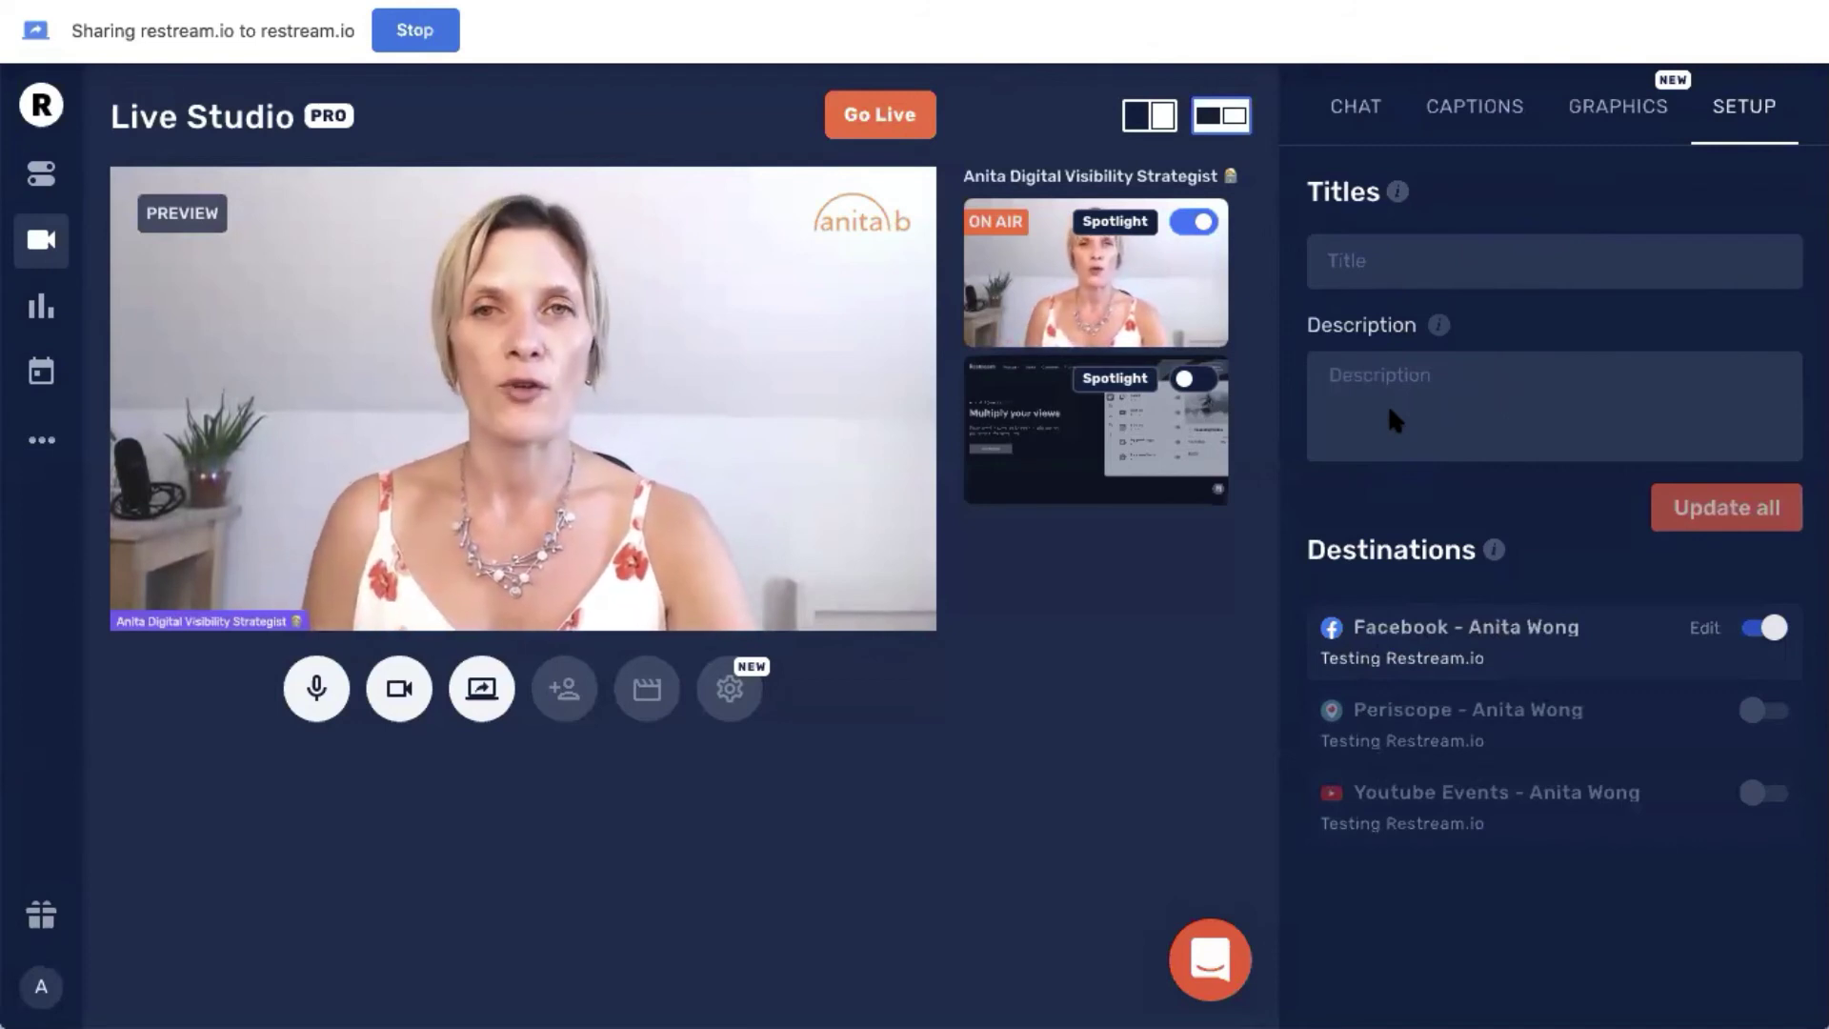
Step: Start the live broadcast and set Facebook as the destination for sending chat messages
click(1365, 119)
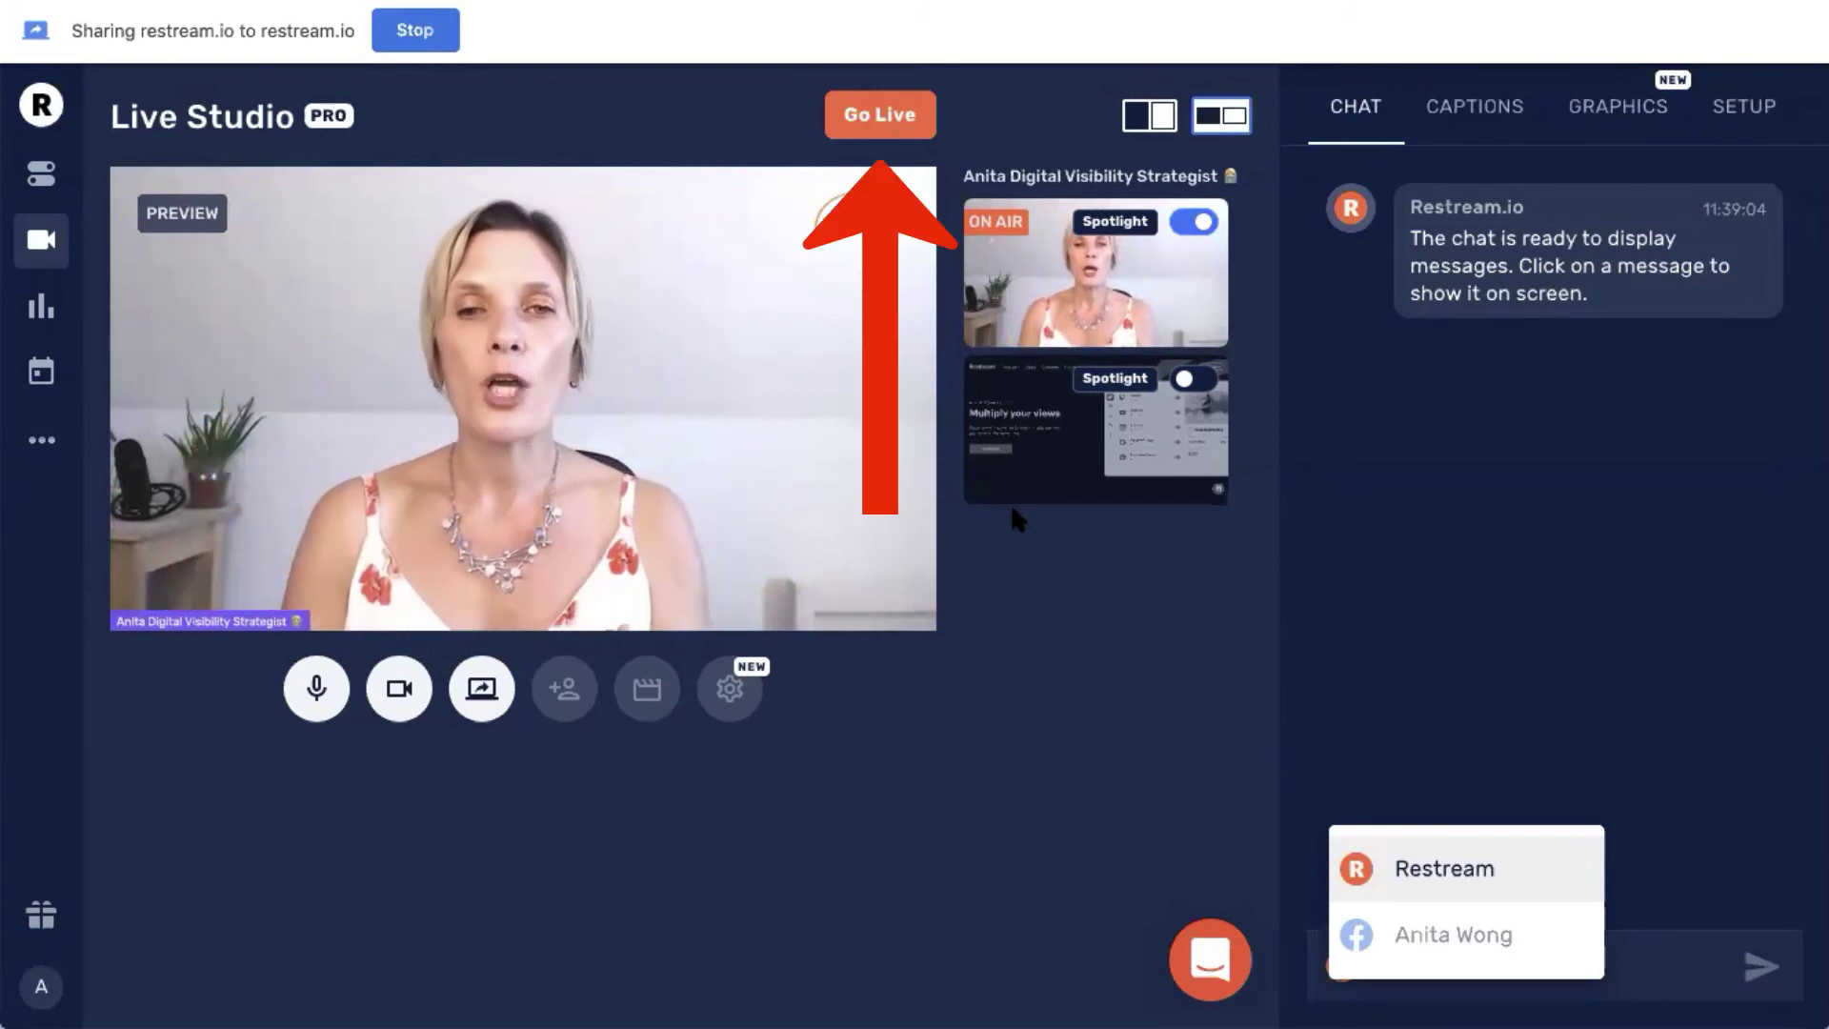
click(876, 119)
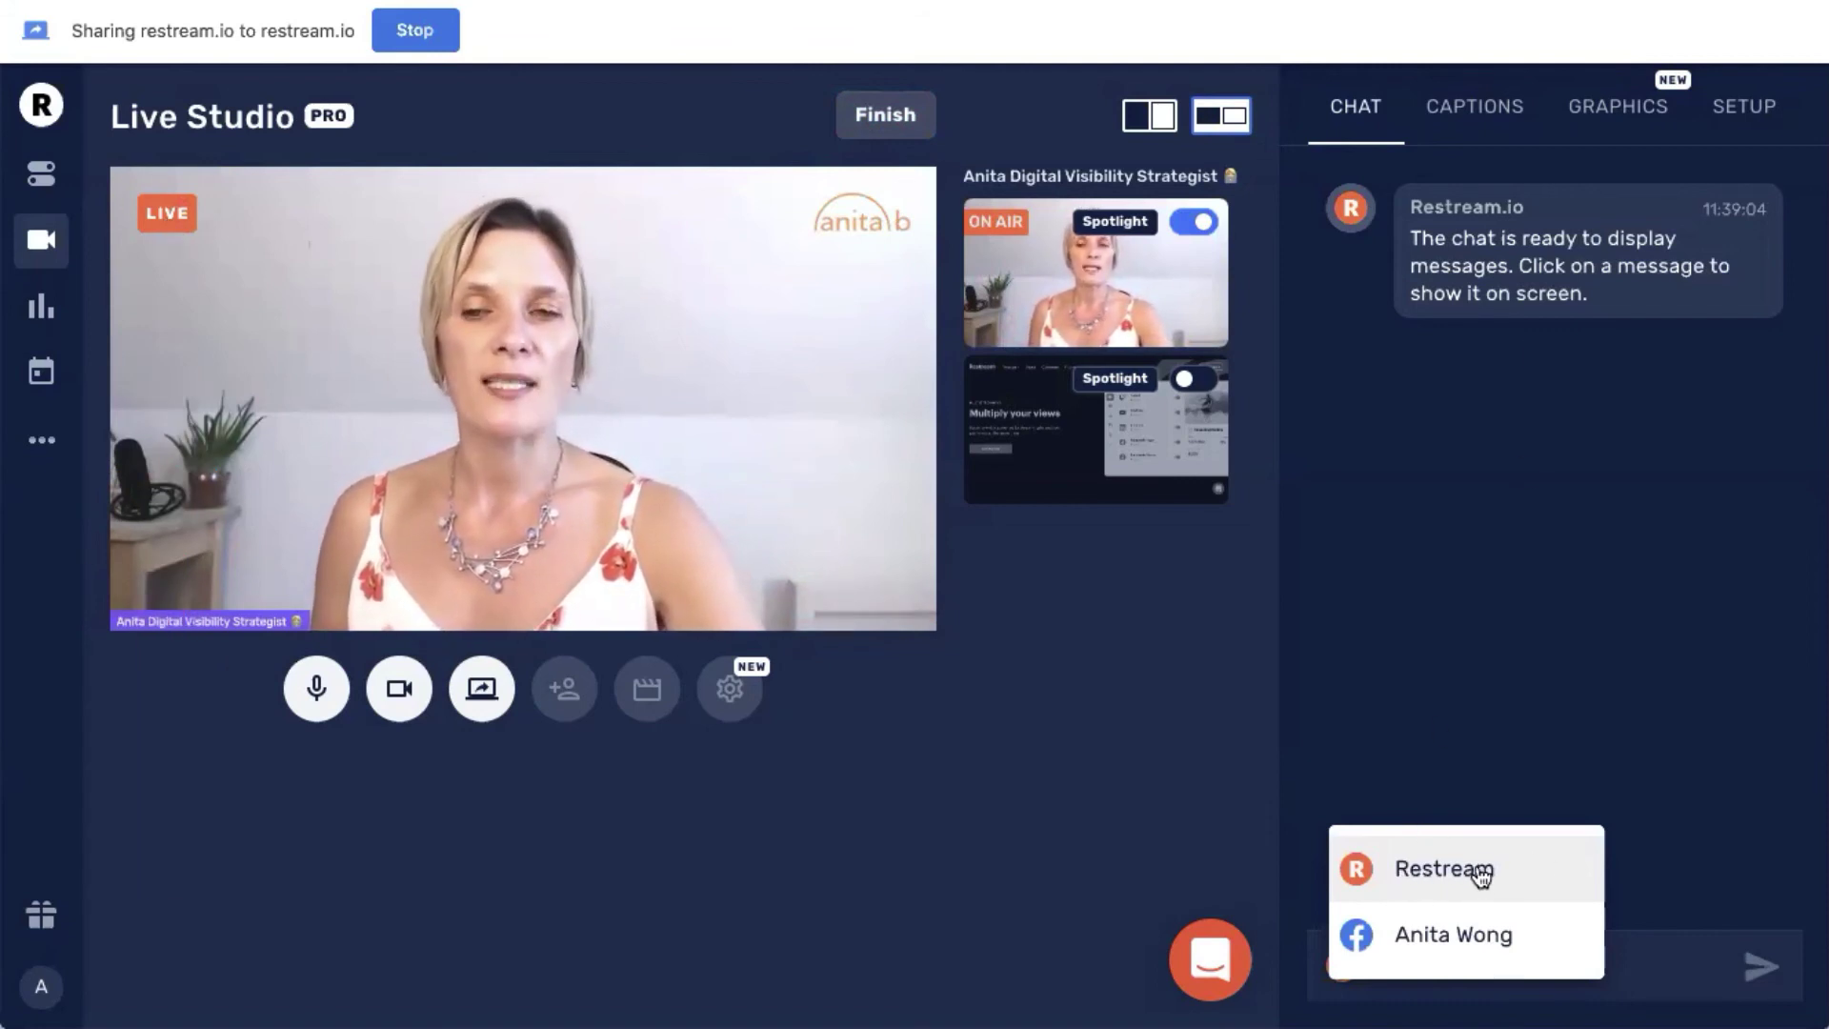
click(1415, 939)
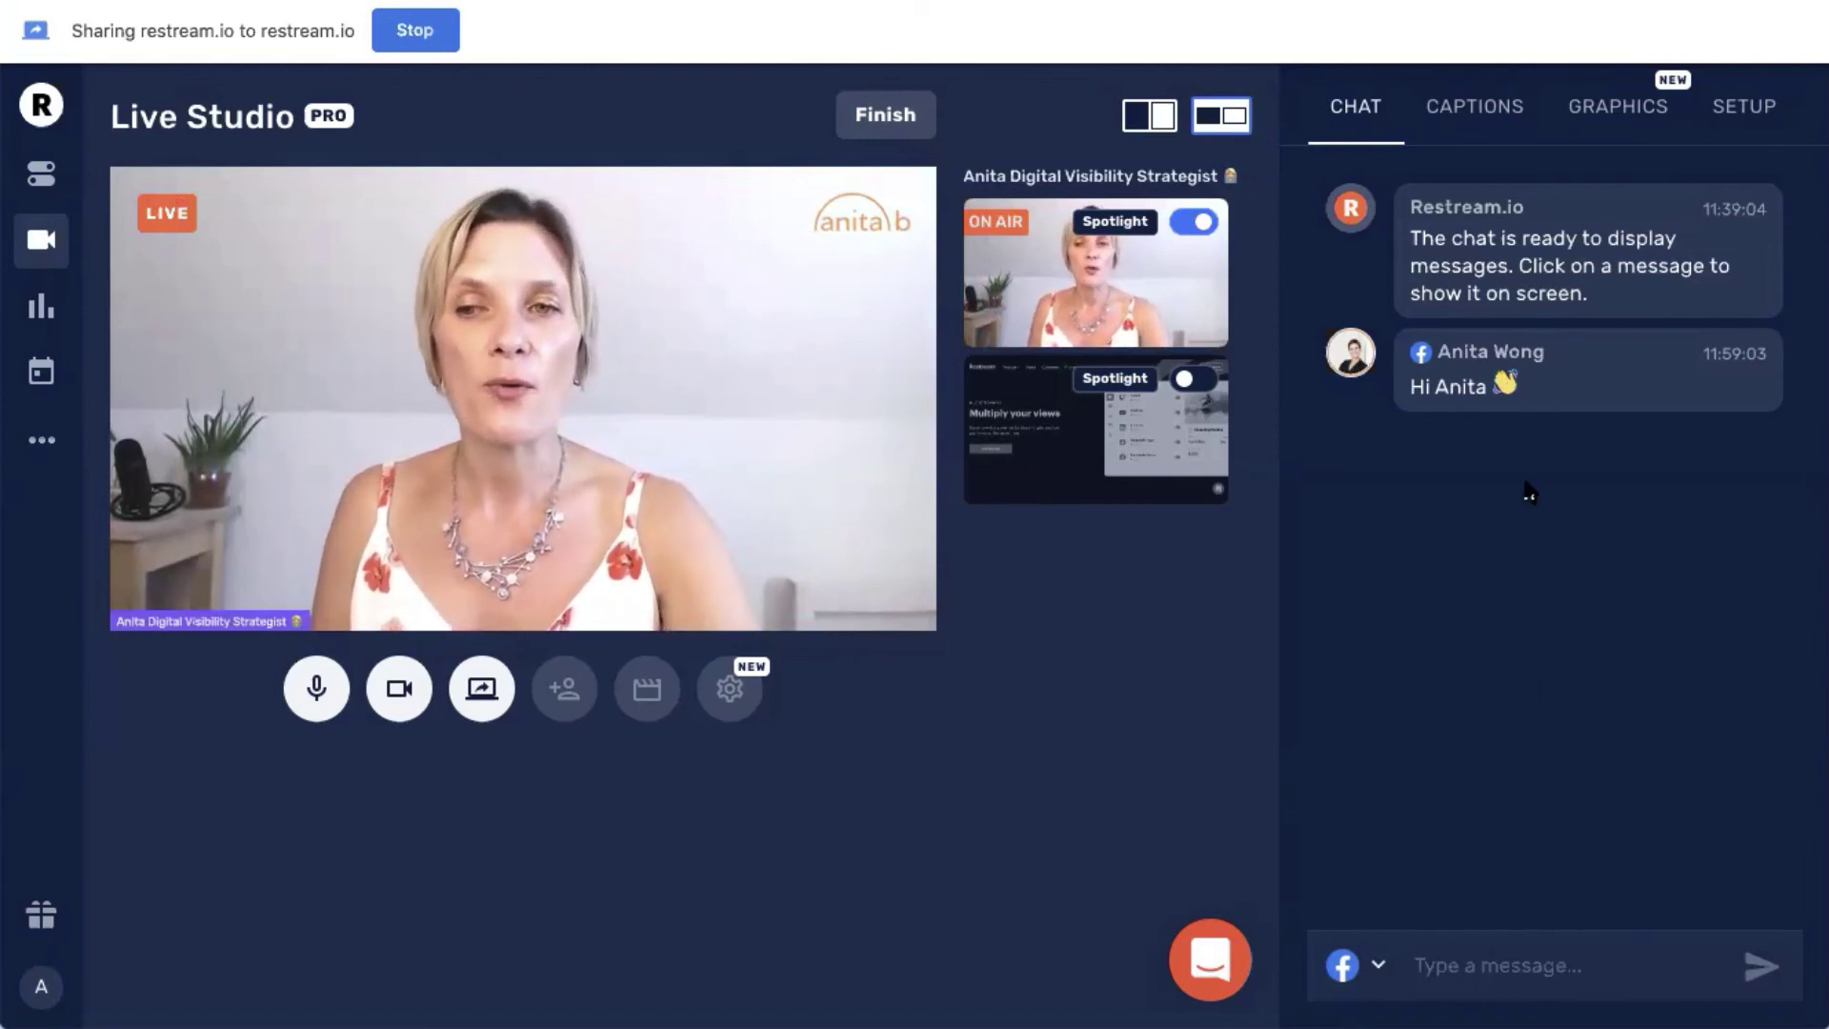
Step: Show the viewer's Facebook greeting message on the stream and check the live video on the Facebook page
click(1562, 383)
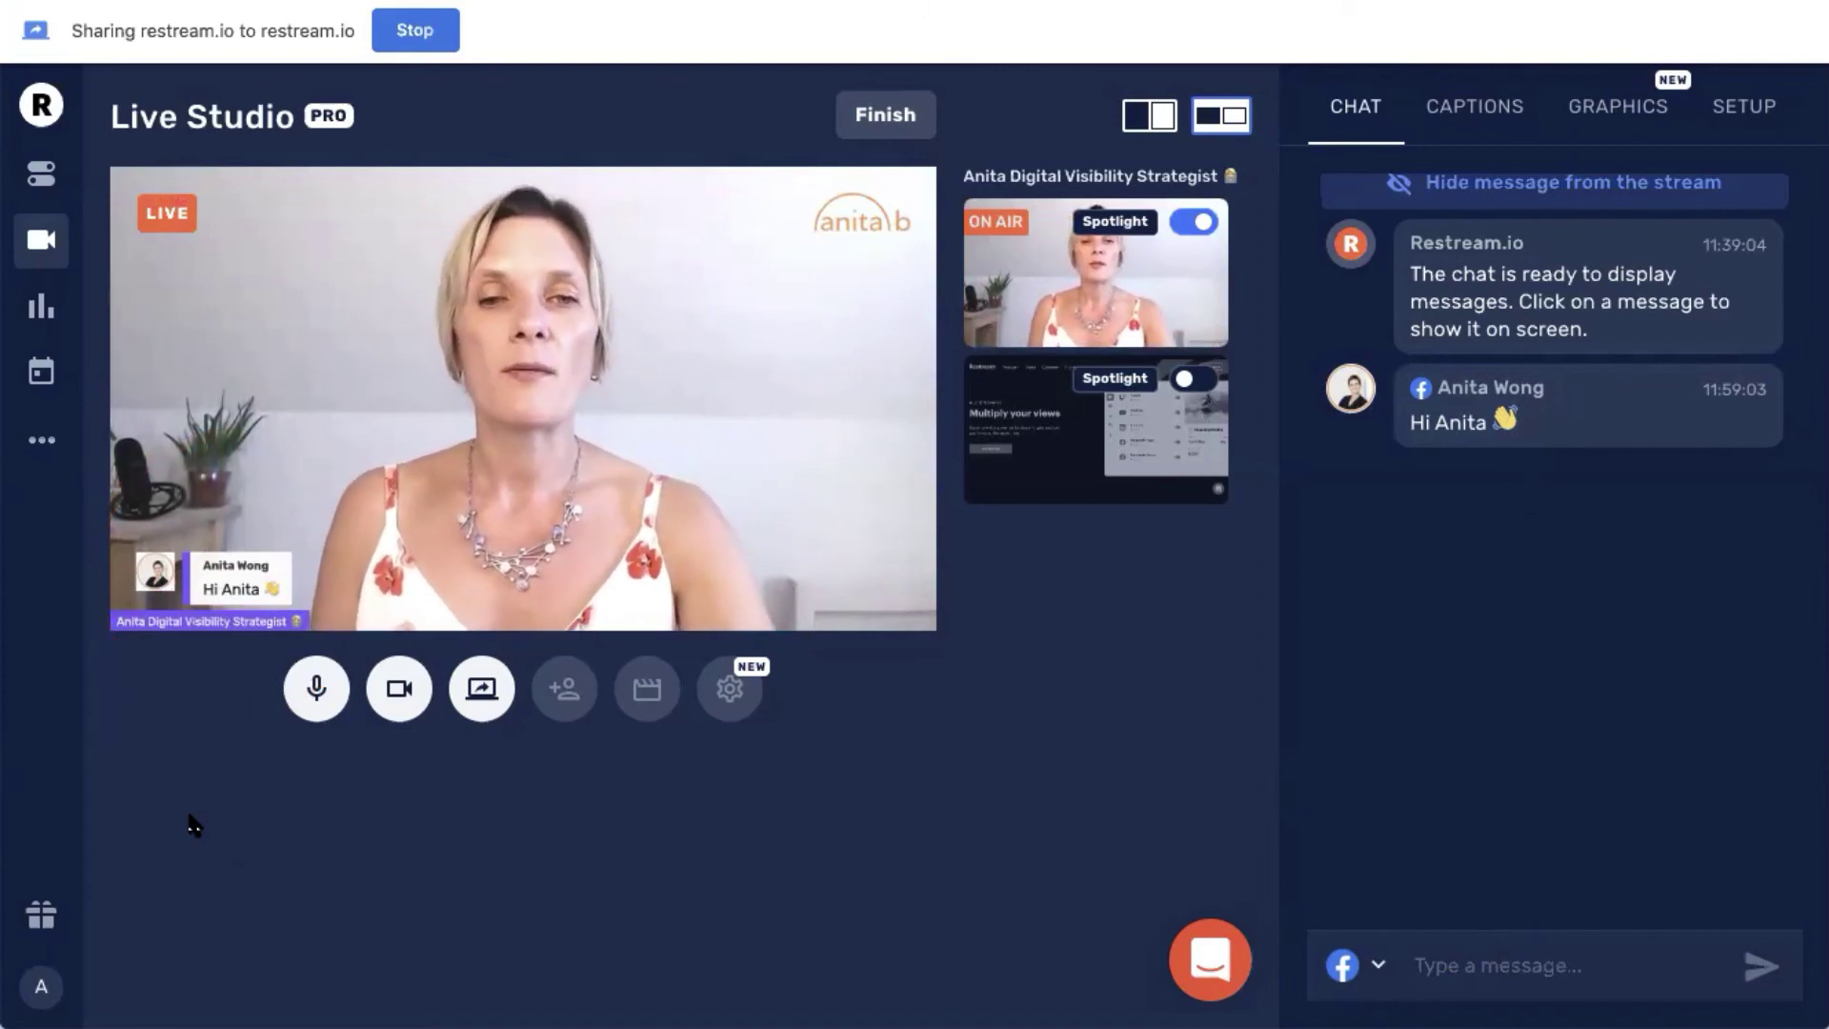
key(ctrl+Tab)
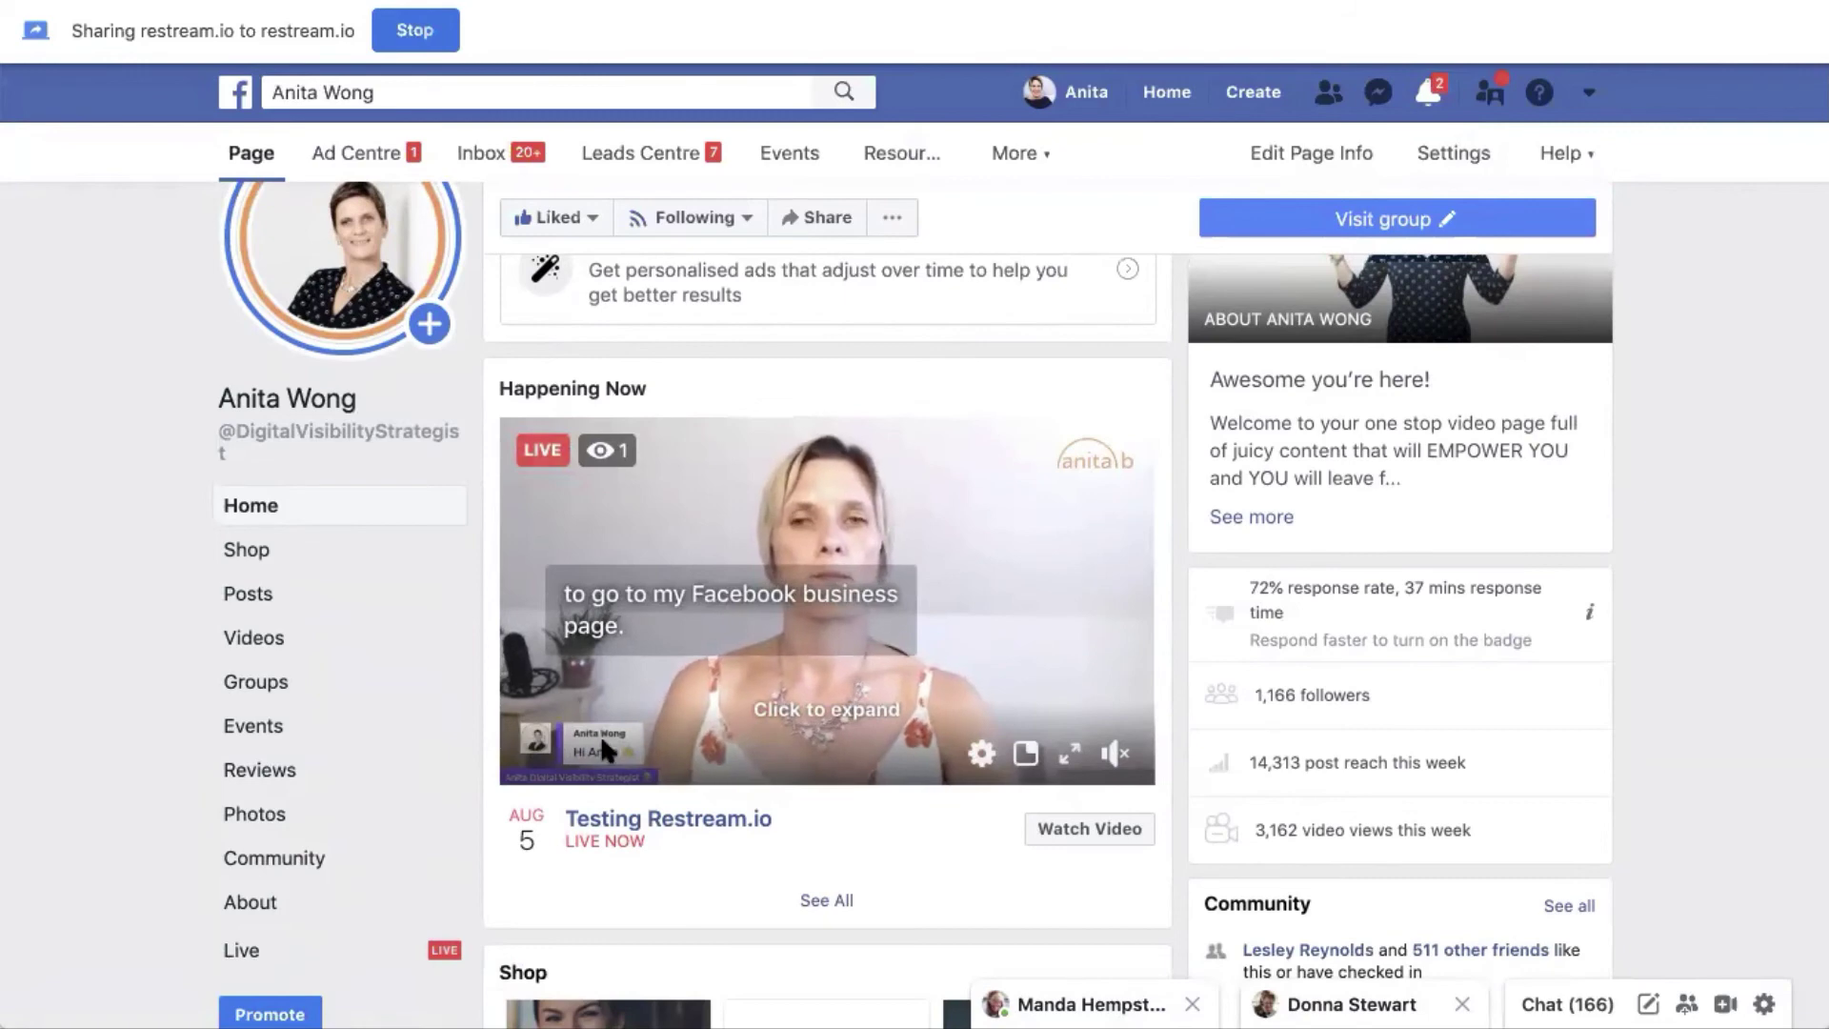
scroll(860, 789, down, 7)
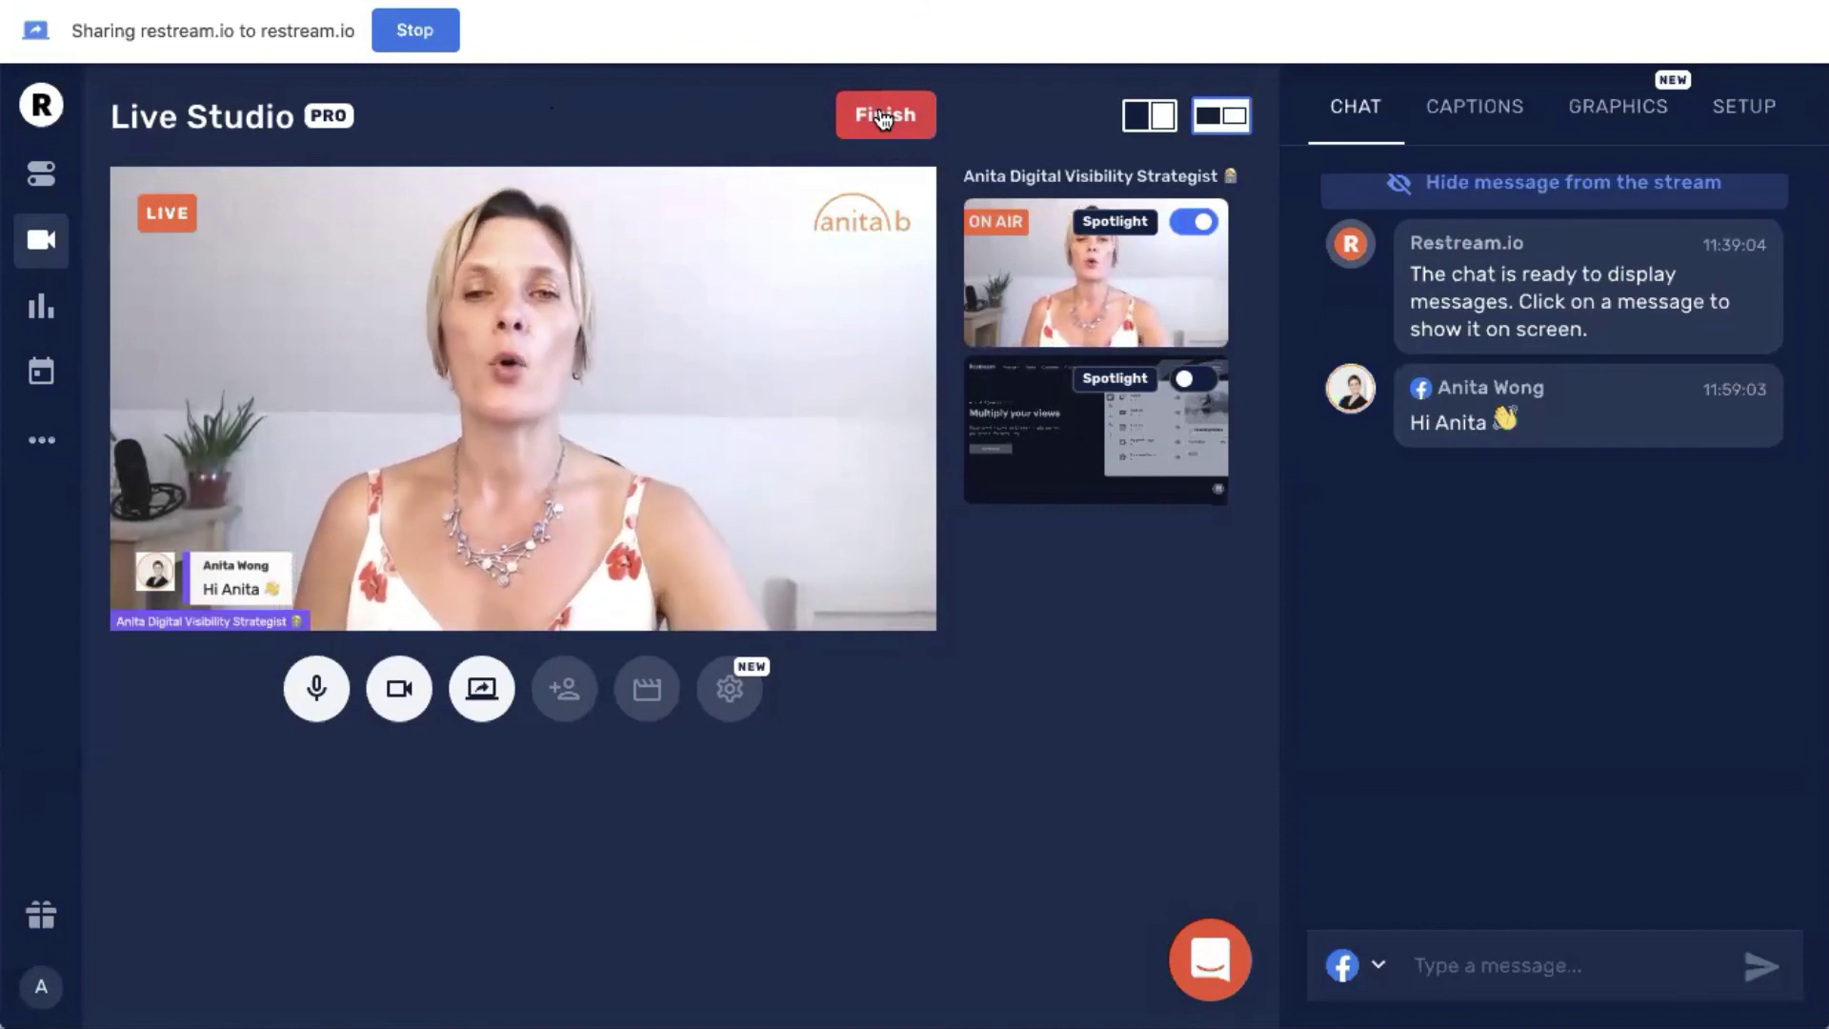
Step: Try the shared screen in the live stream with both split layouts, check the result on the Facebook page, and remove the screen again
click(1201, 381)
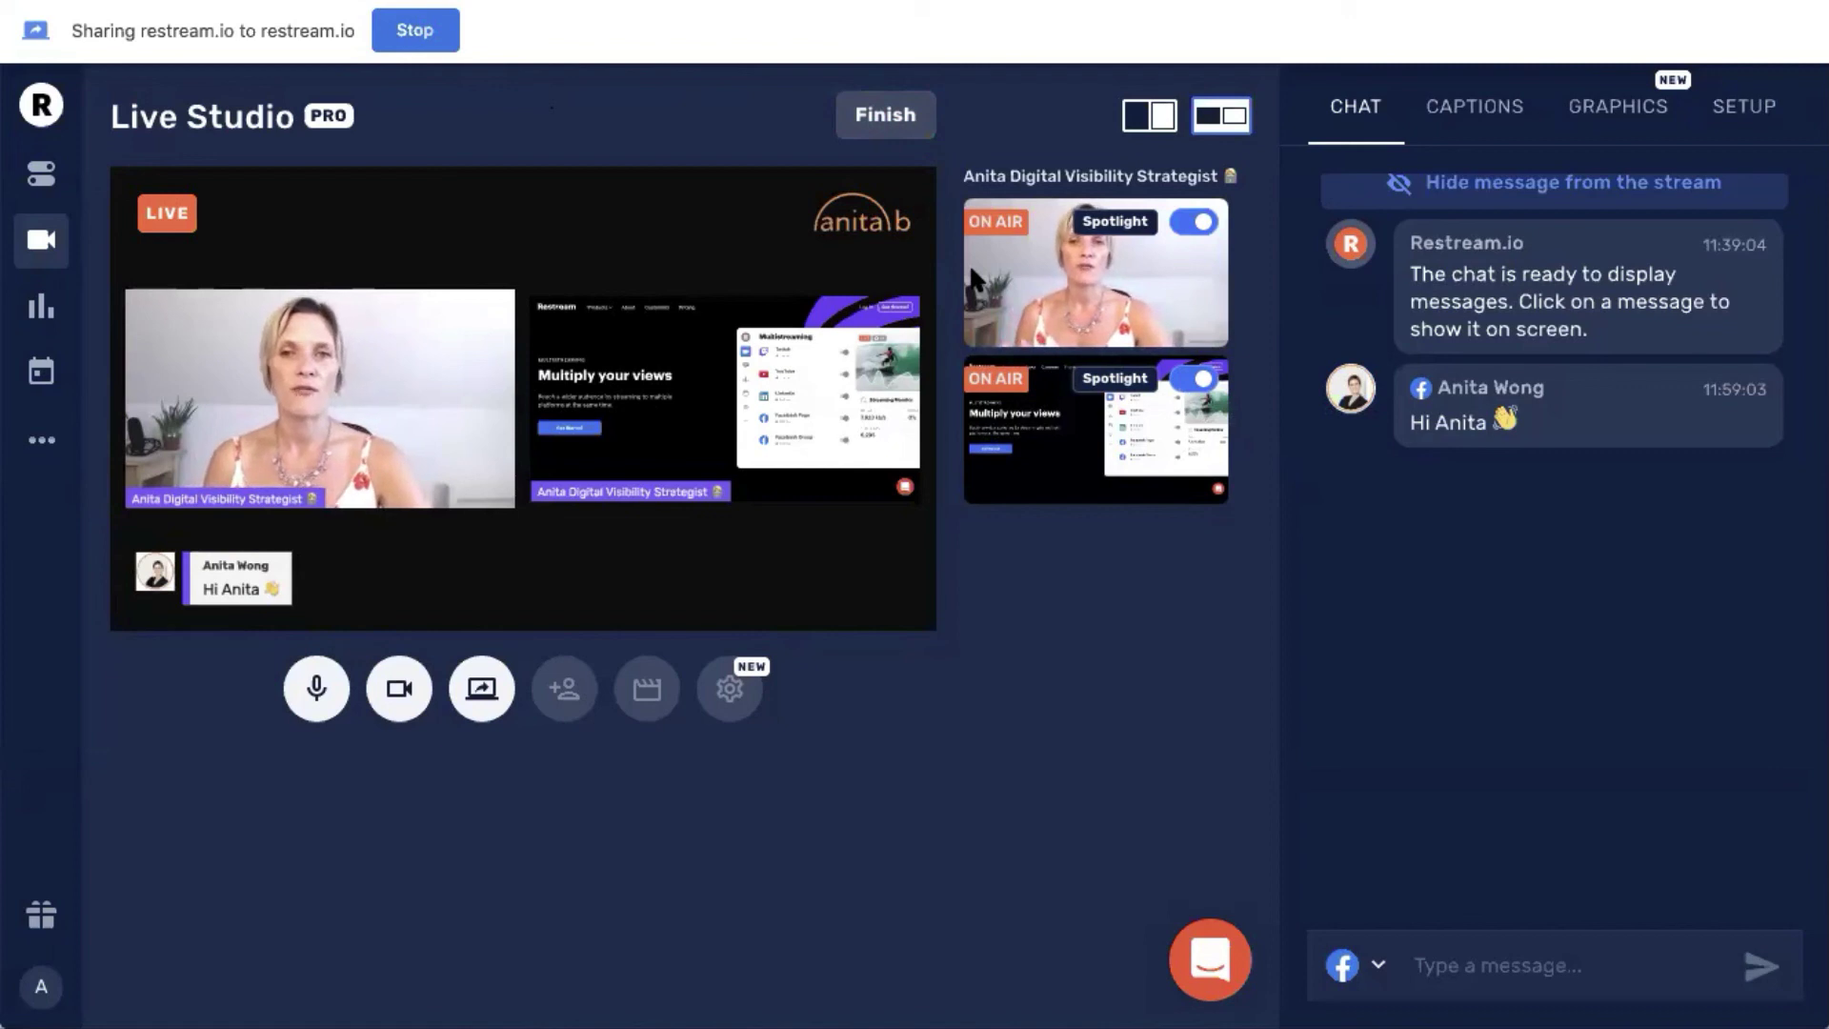
click(1150, 118)
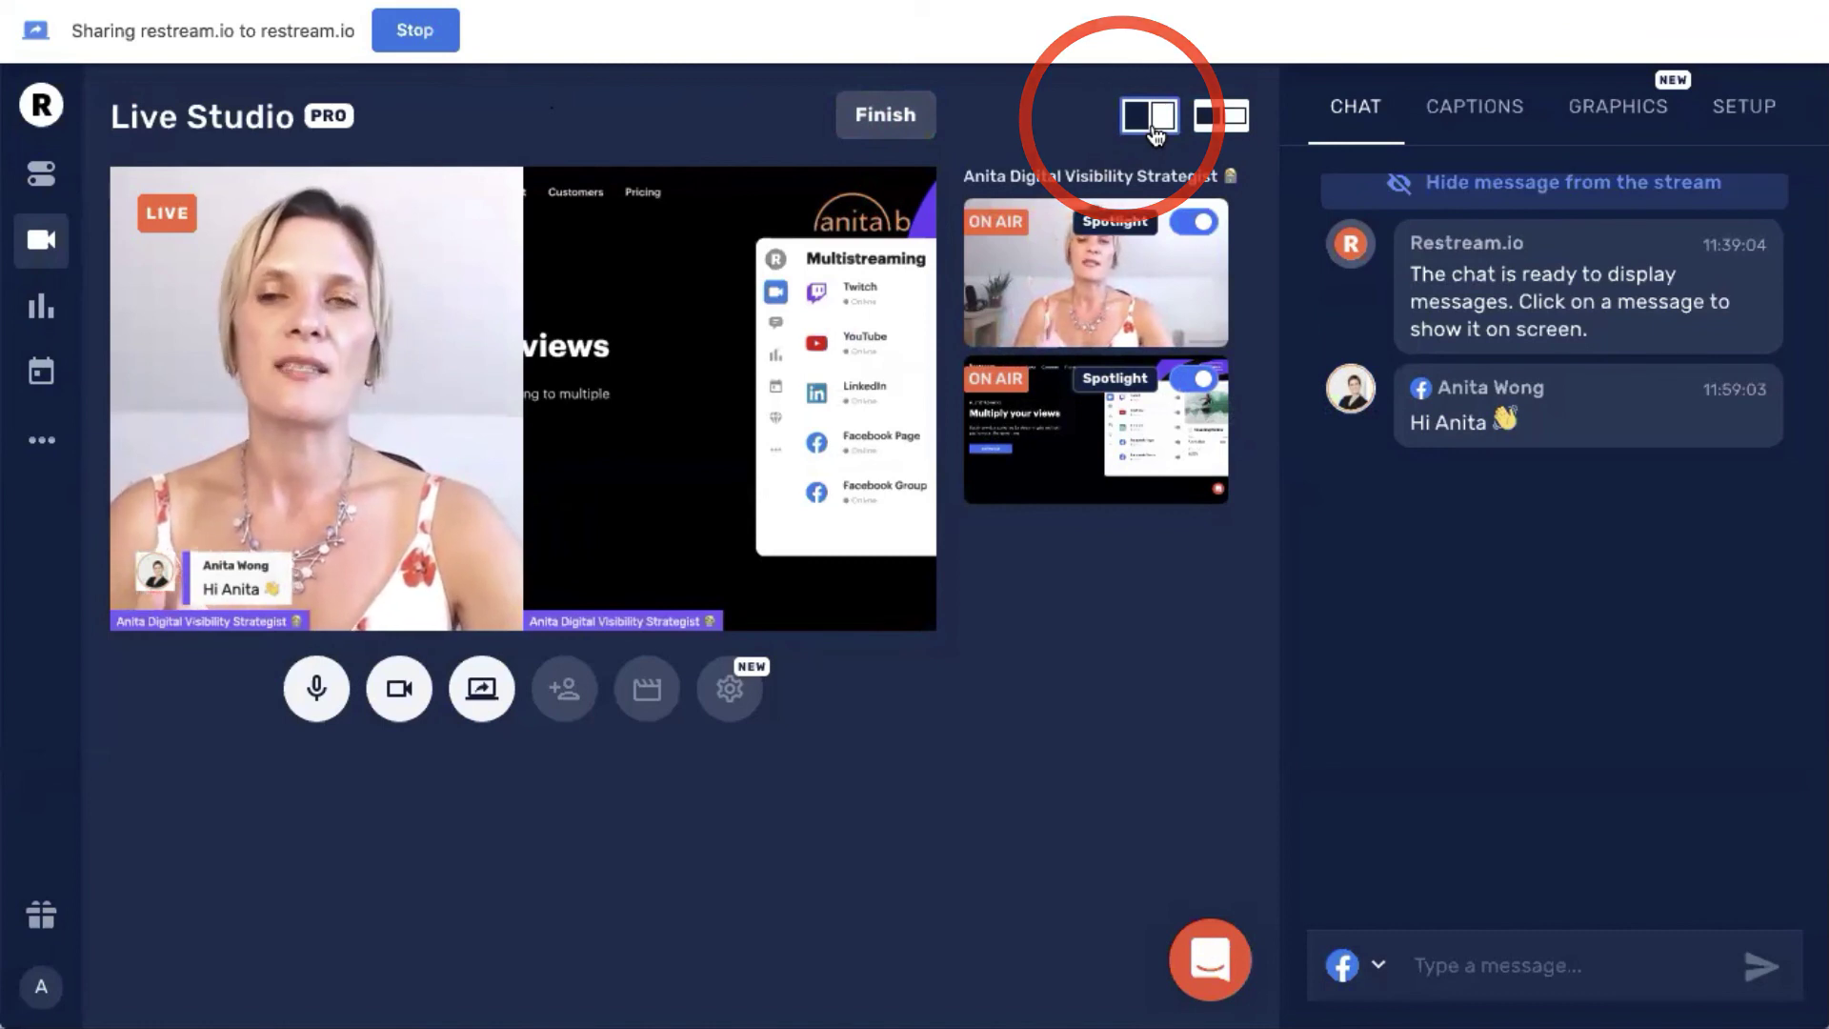
click(1219, 117)
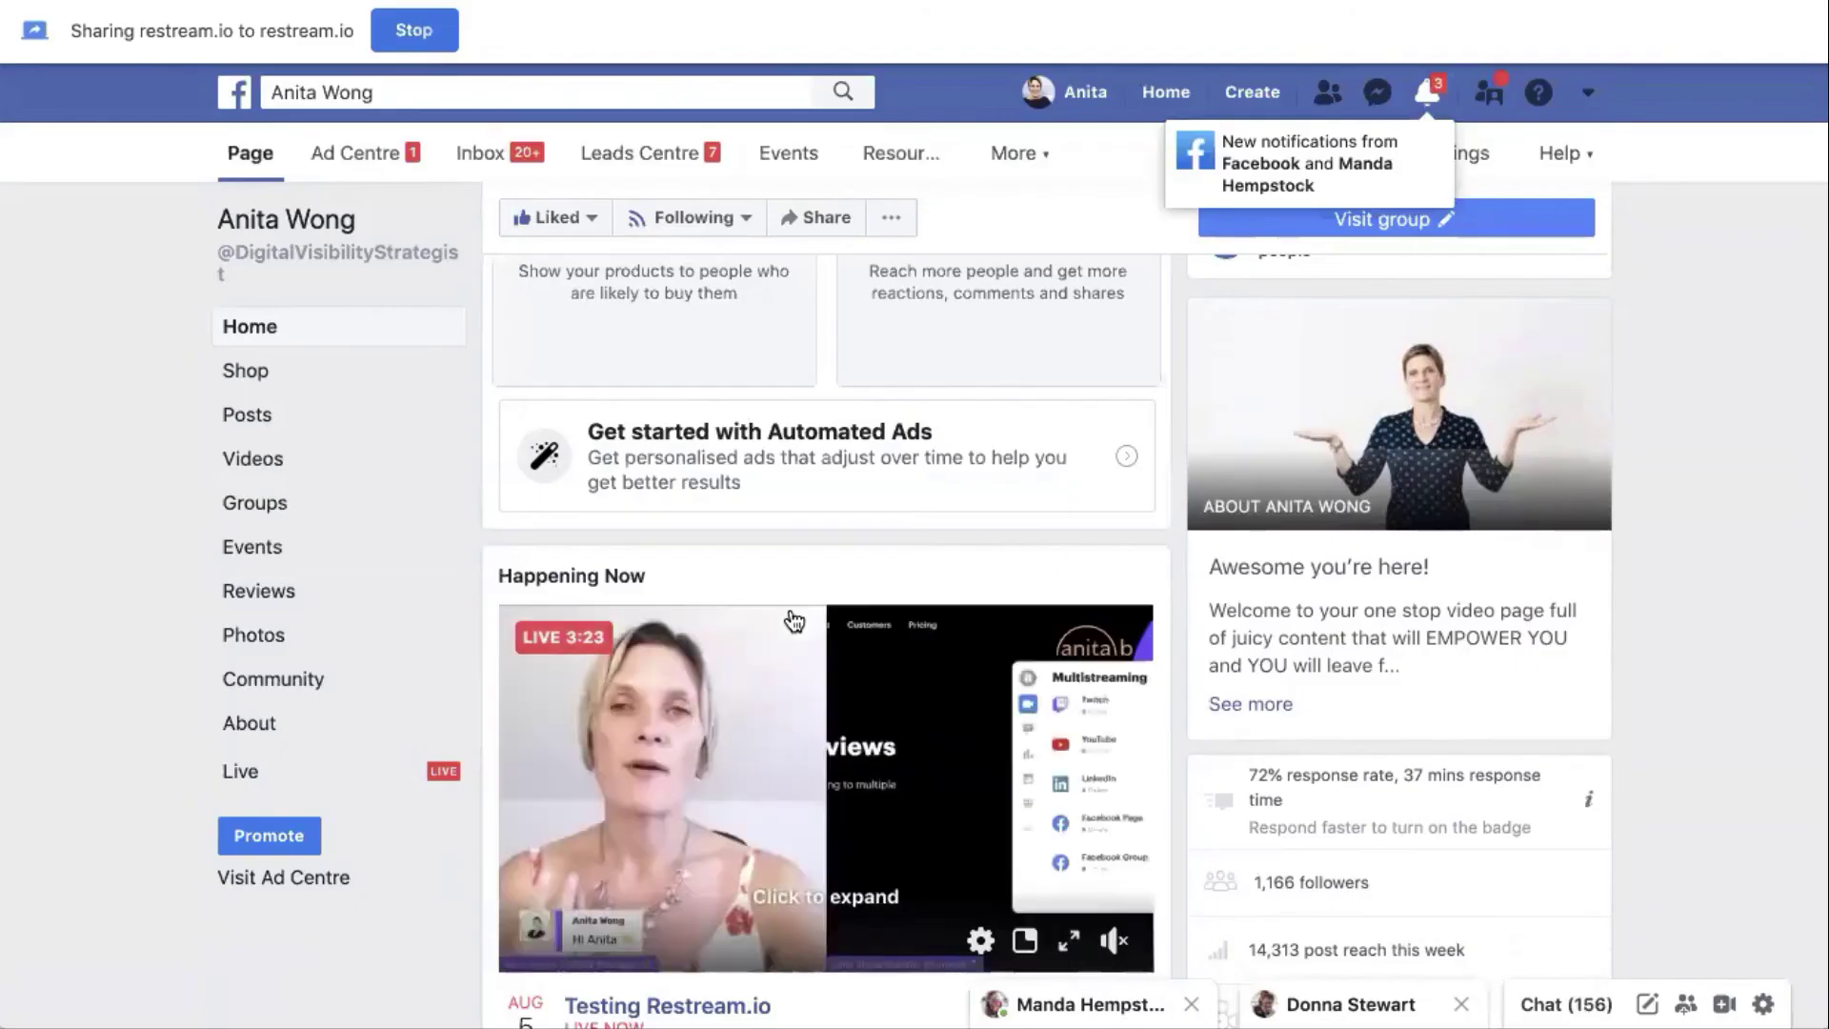
scroll(793, 621, down, 2)
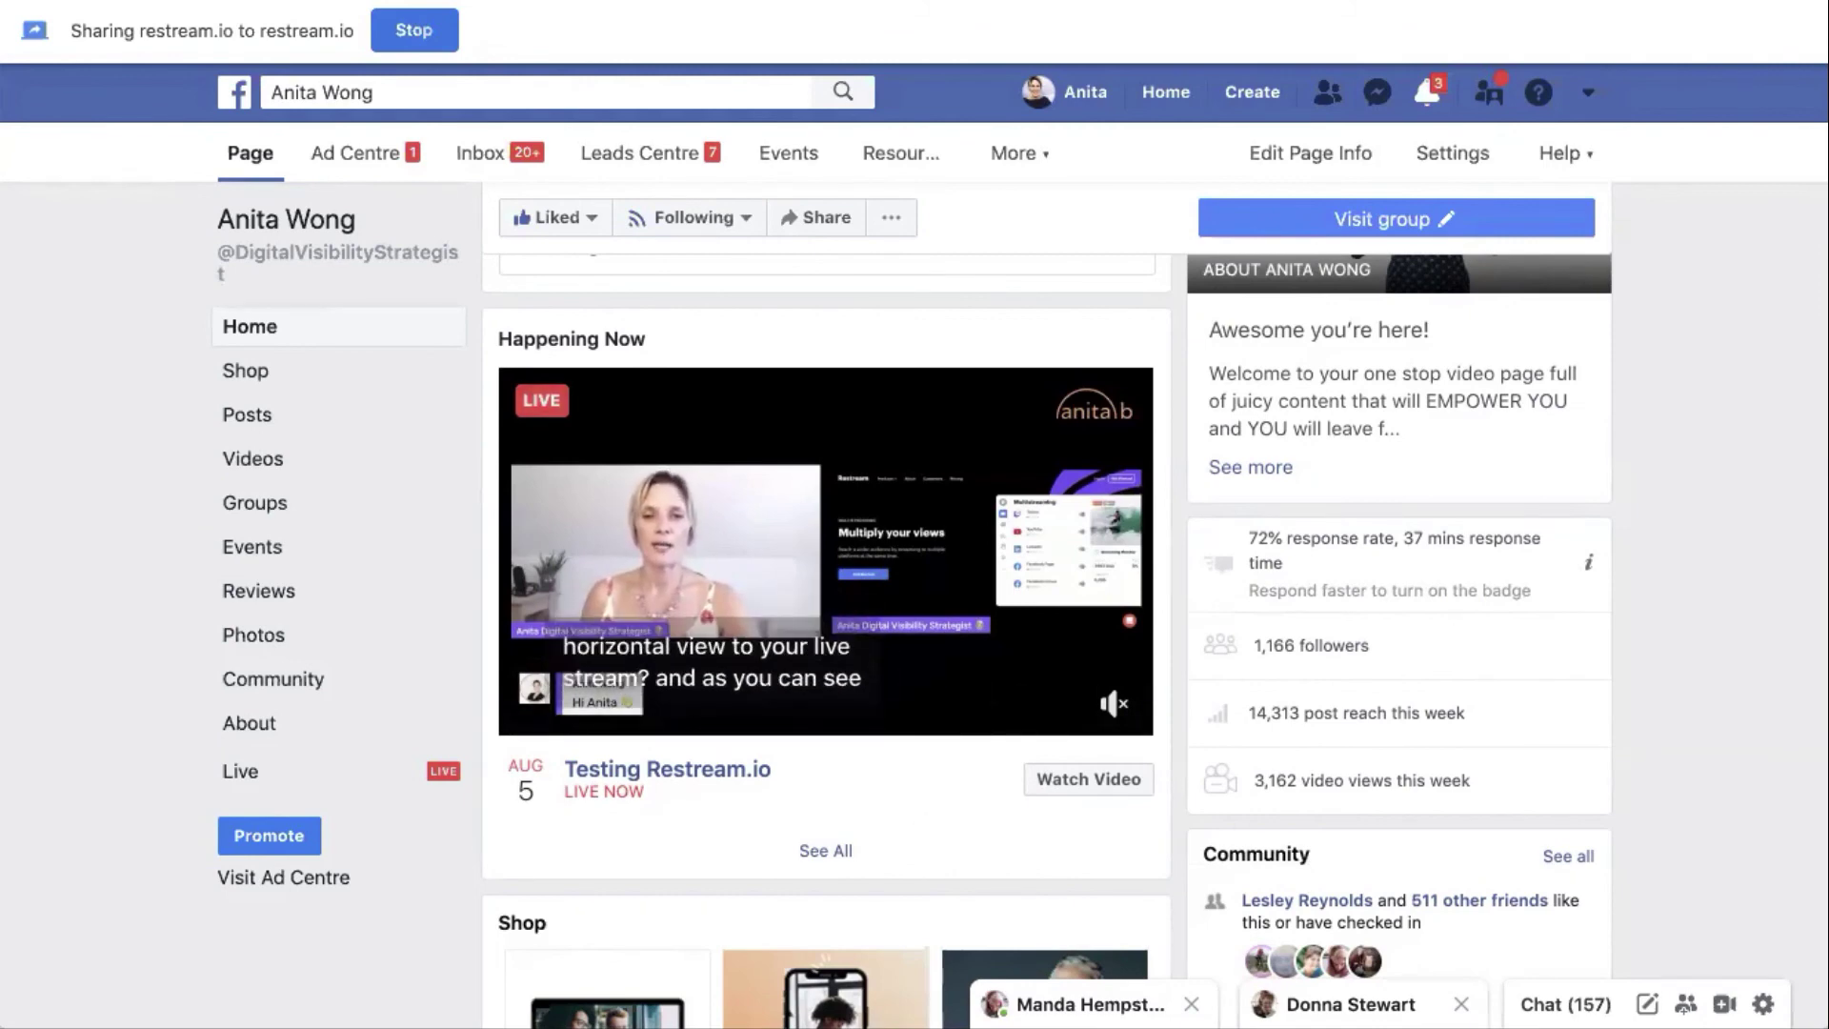
key(ctrl+Tab)
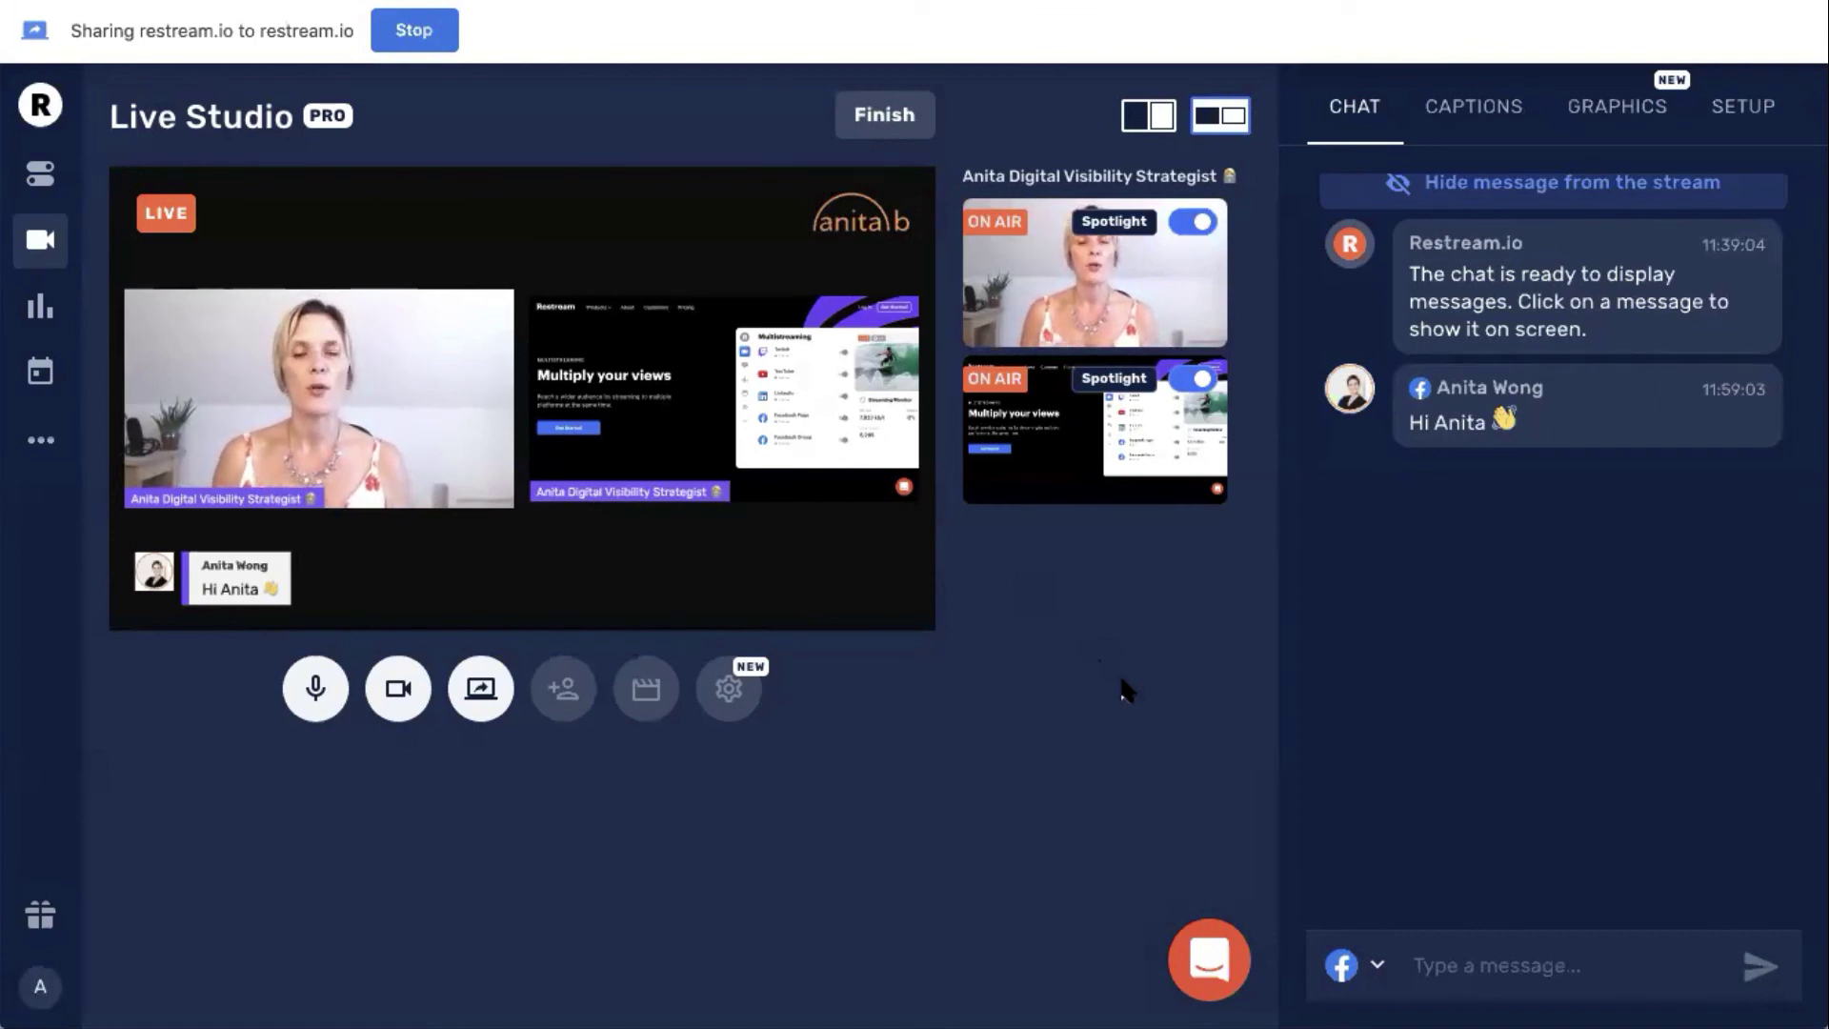
click(1199, 380)
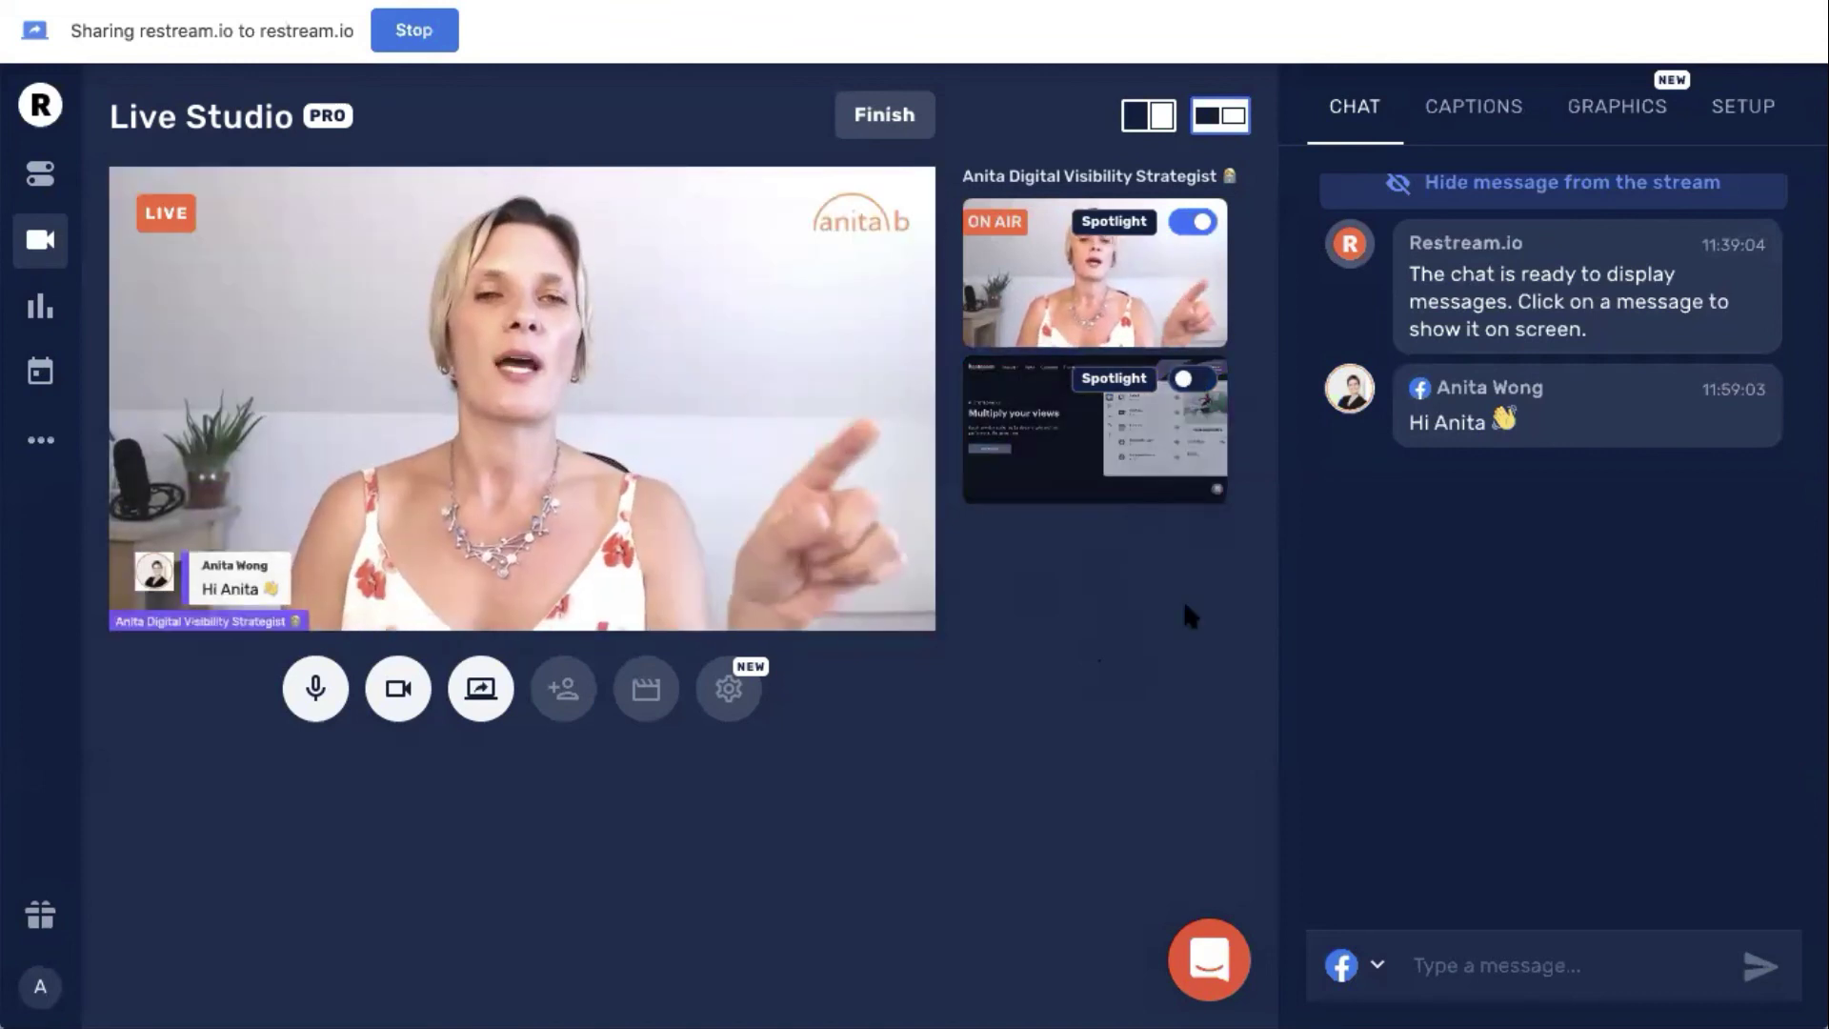